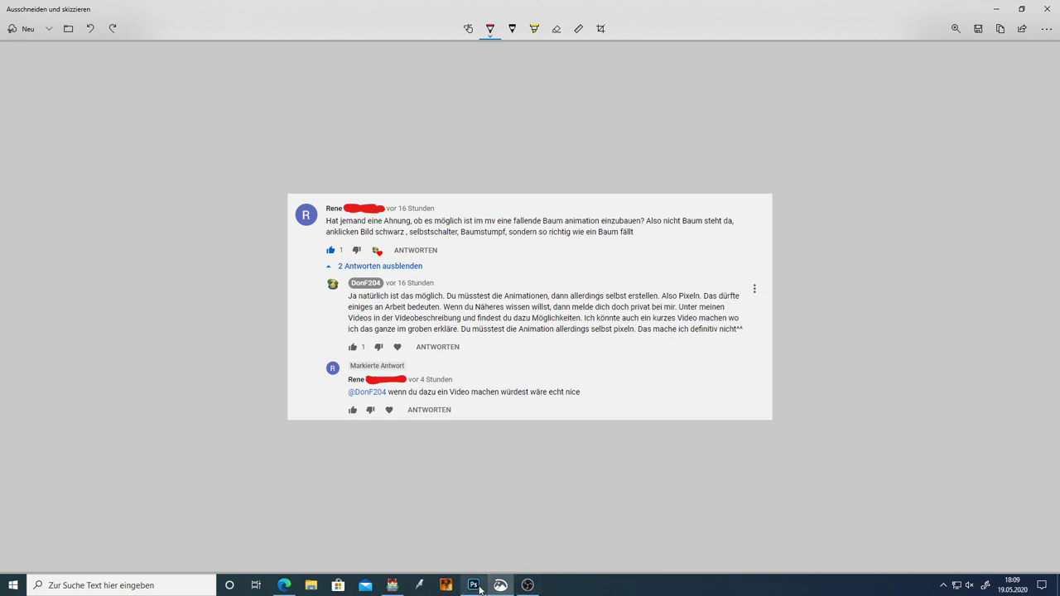
Switch to Photoshop to view the falling-tree sprite sheet in Baum.psd, and return to the RPG Maker MV project
left_click(481, 590)
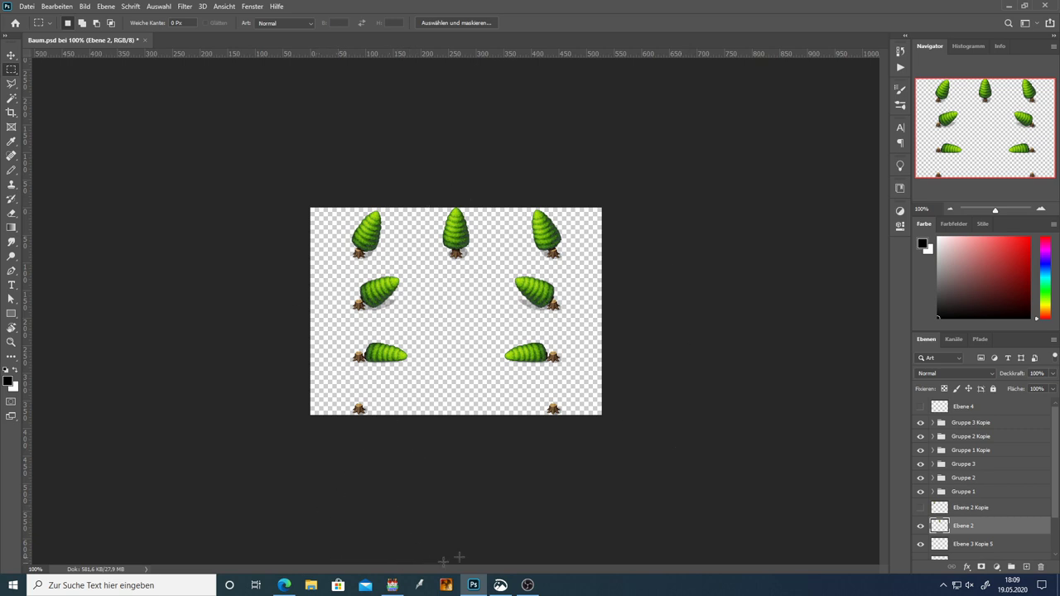
left_click(393, 585)
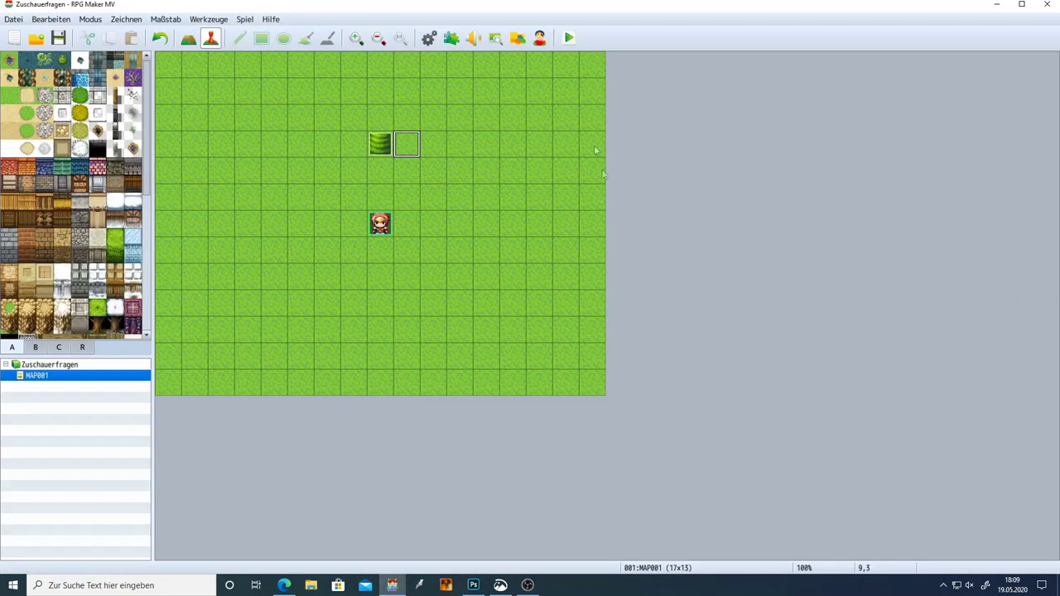
Playtest a new game, walk the party around the tree and fell it from below, and close the game window
left_click(568, 38)
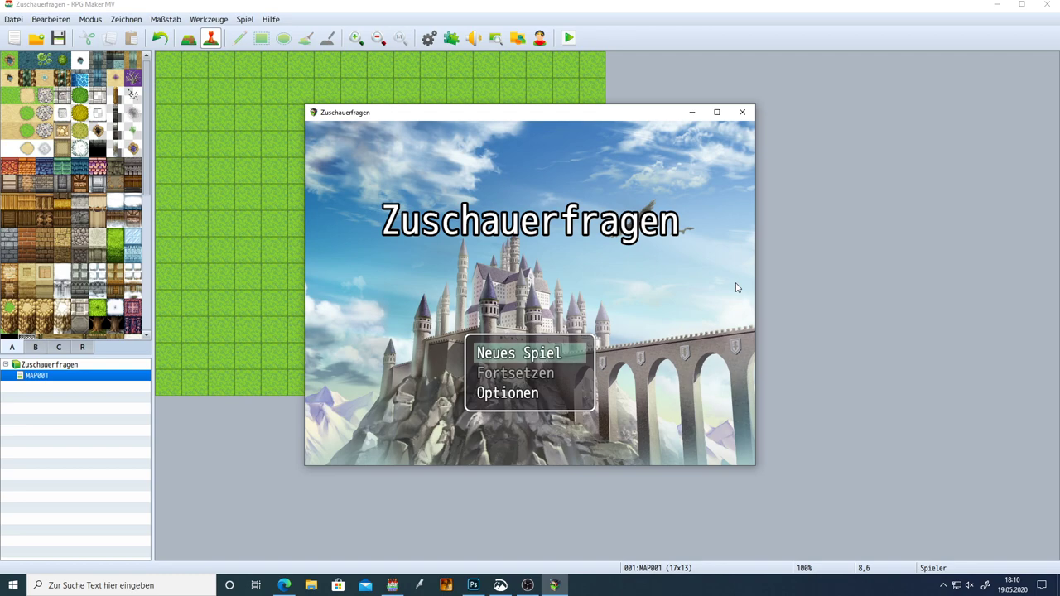
key("Return")
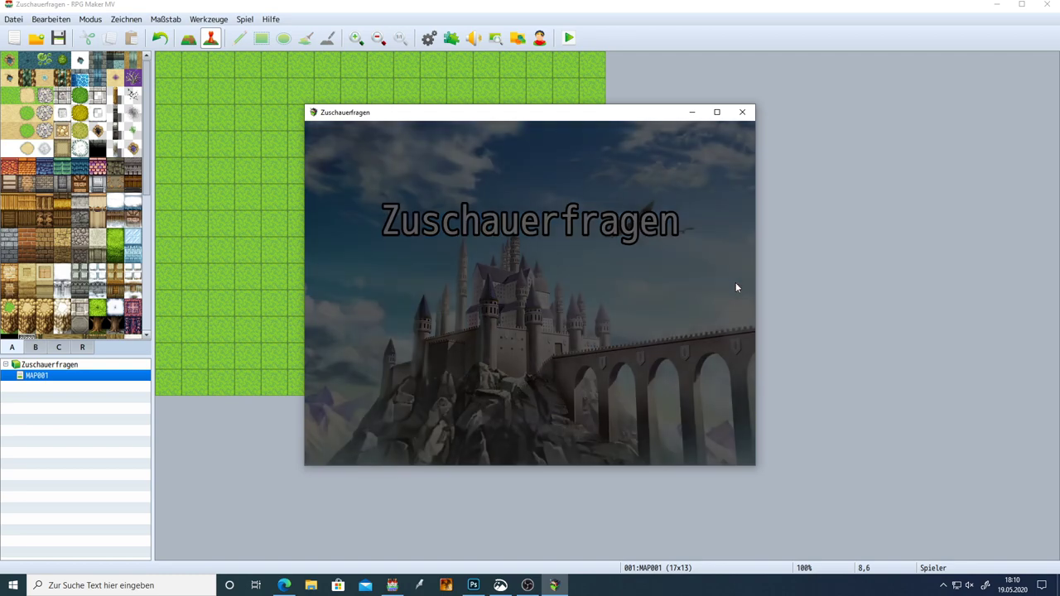
key("Up")
key("Left")
key("Up")
key("Right")
key("Down")
key("Down")
key("Left")
key("Down")
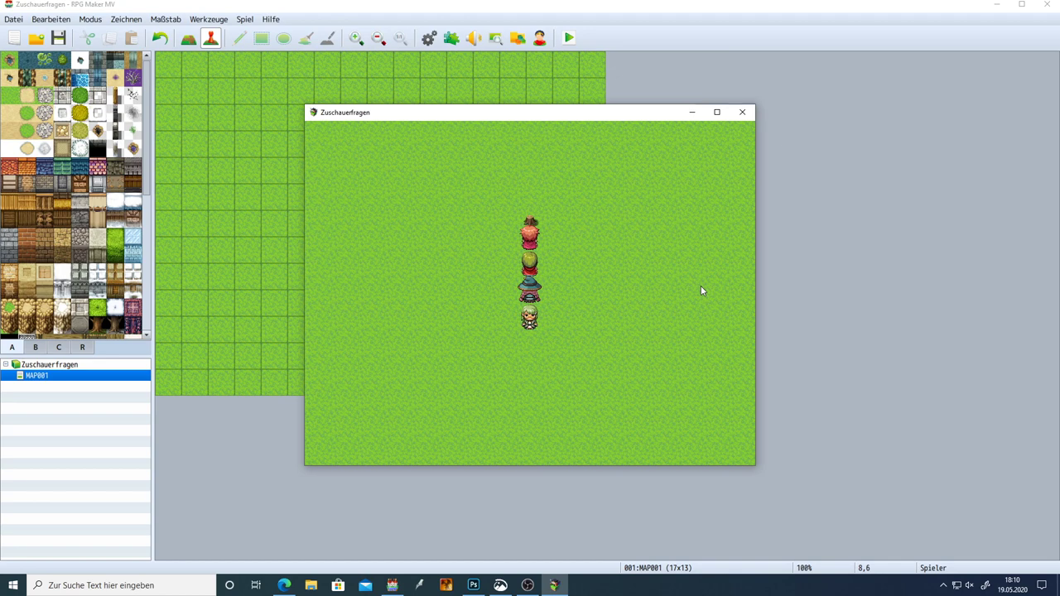
key("Up")
key("Right")
key("Down")
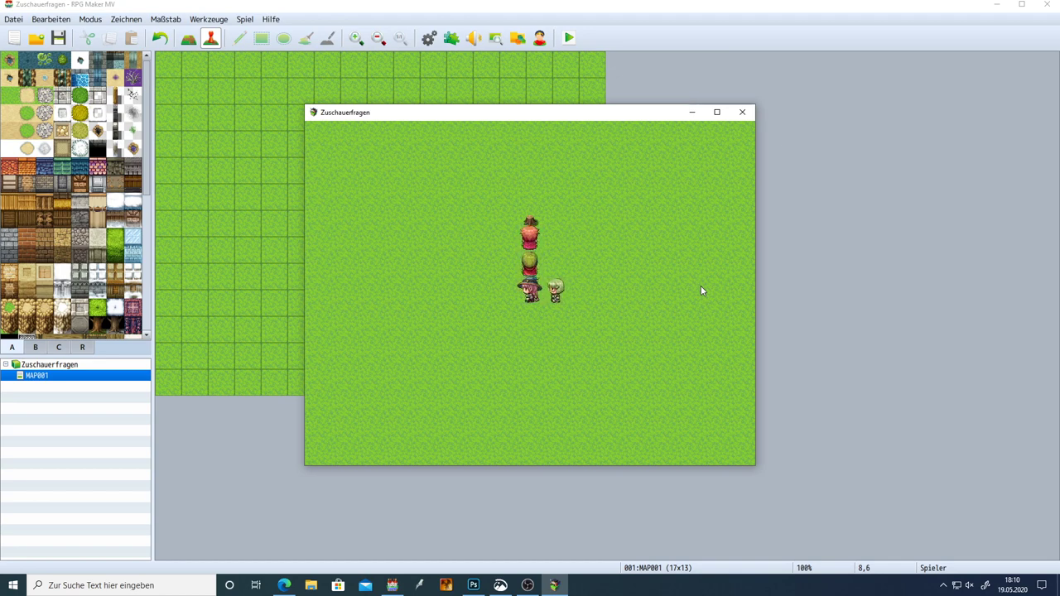
left_click(743, 111)
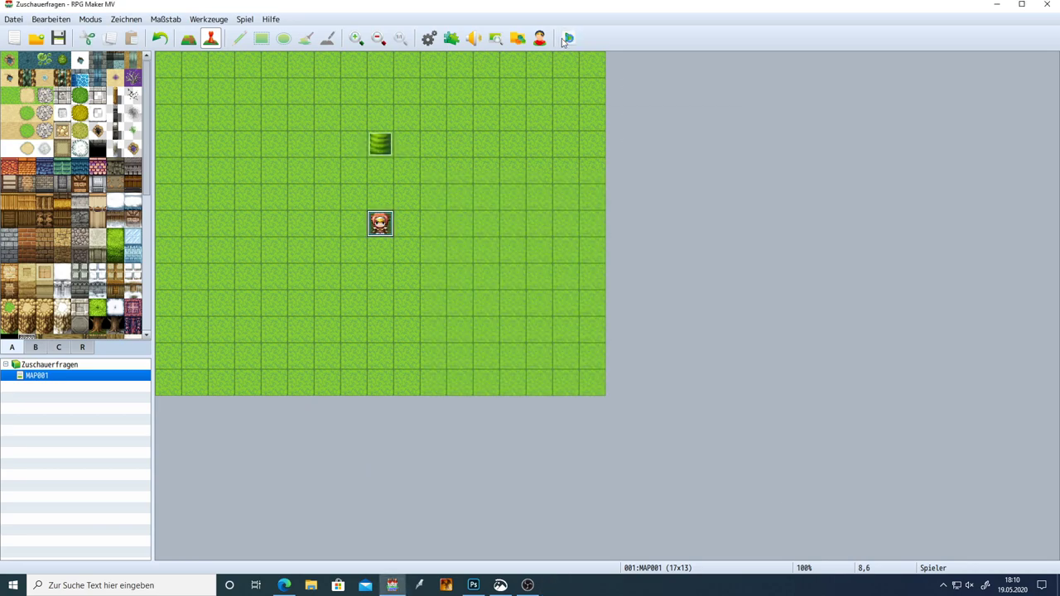
Playtest a new game again, walk the party to the right side of the tree and close the game window
left_click(568, 37)
key("Return")
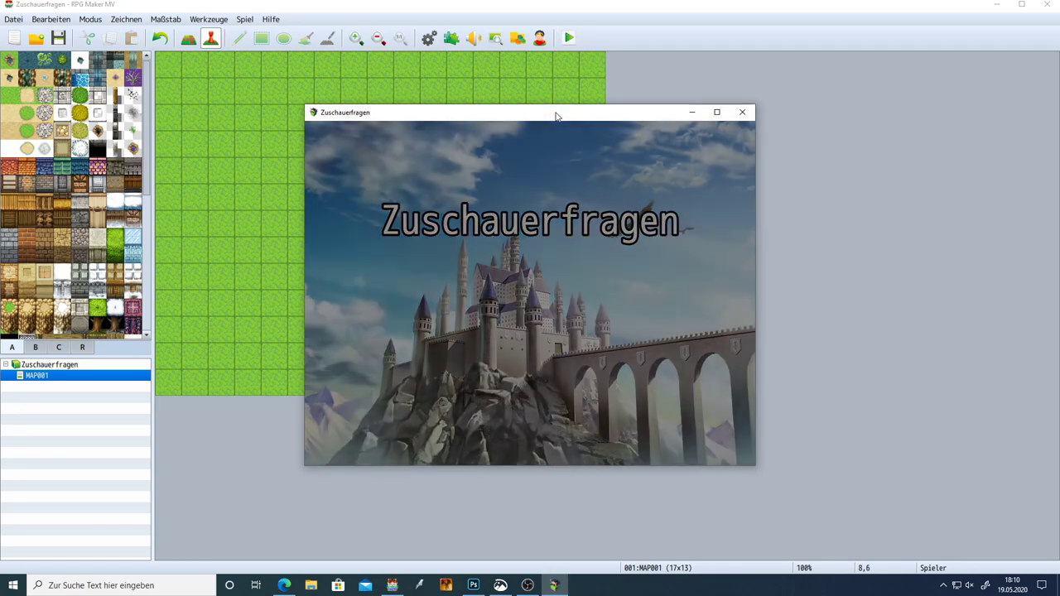
key("Up")
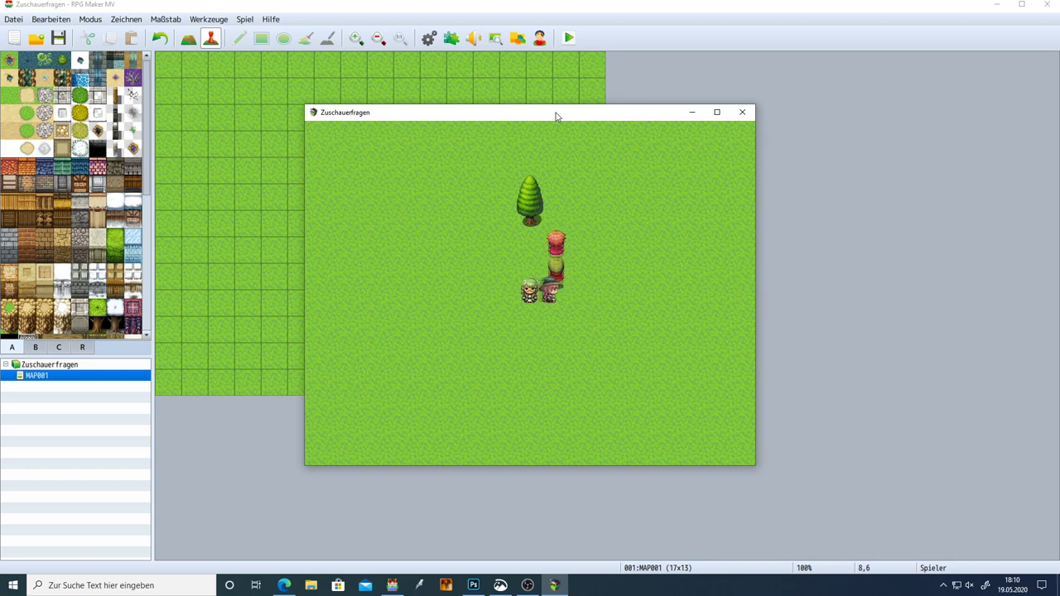
key("Down")
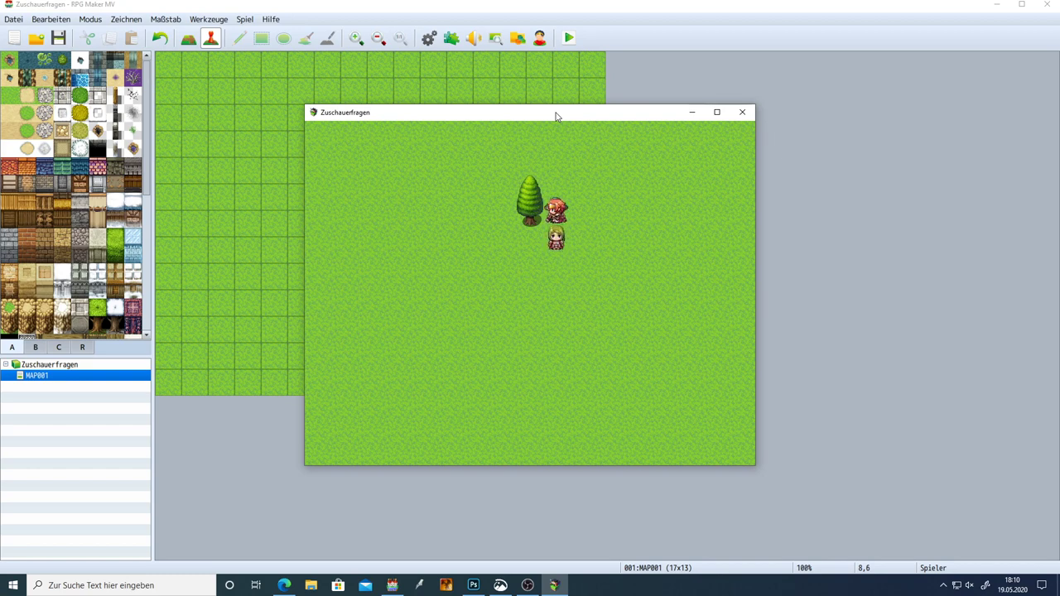
left_click(742, 111)
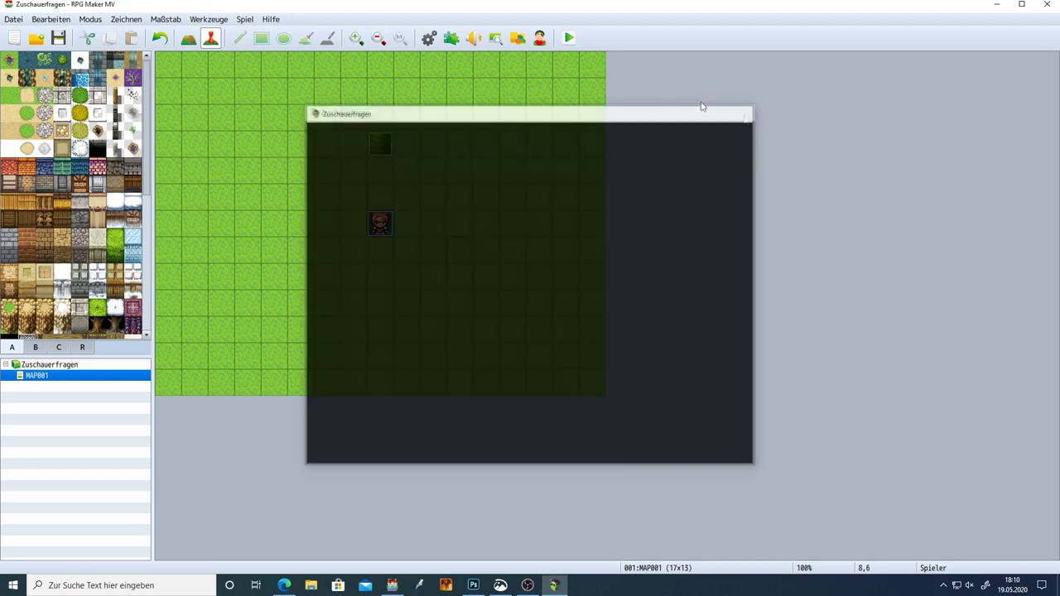
Playtest a new game, fell the tree while facing it from its left side, and close the game window
left_click(566, 39)
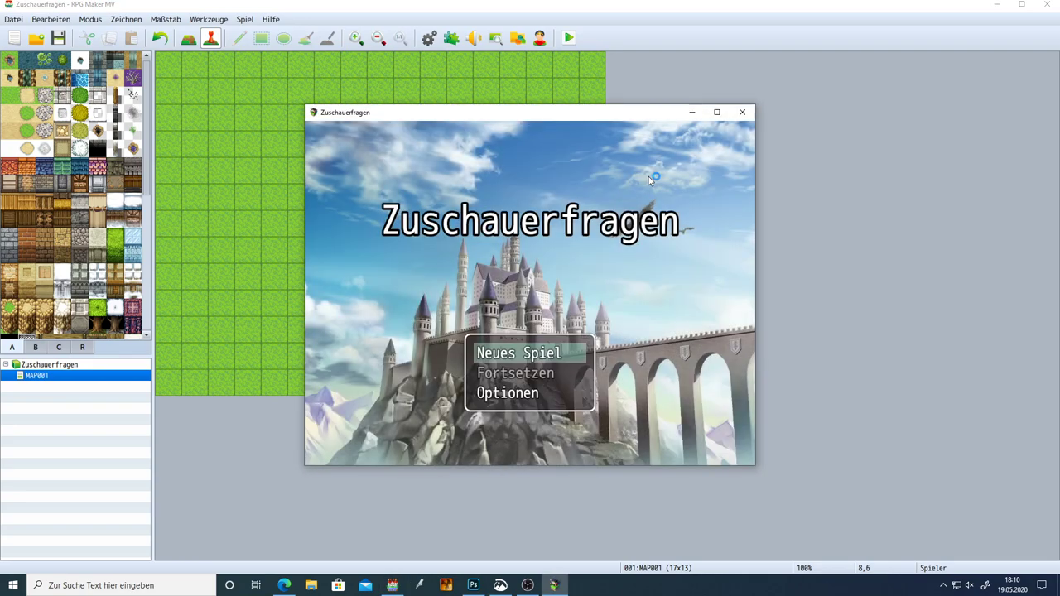
key("Left")
key("Up")
key("Up")
key("Up")
key("Right")
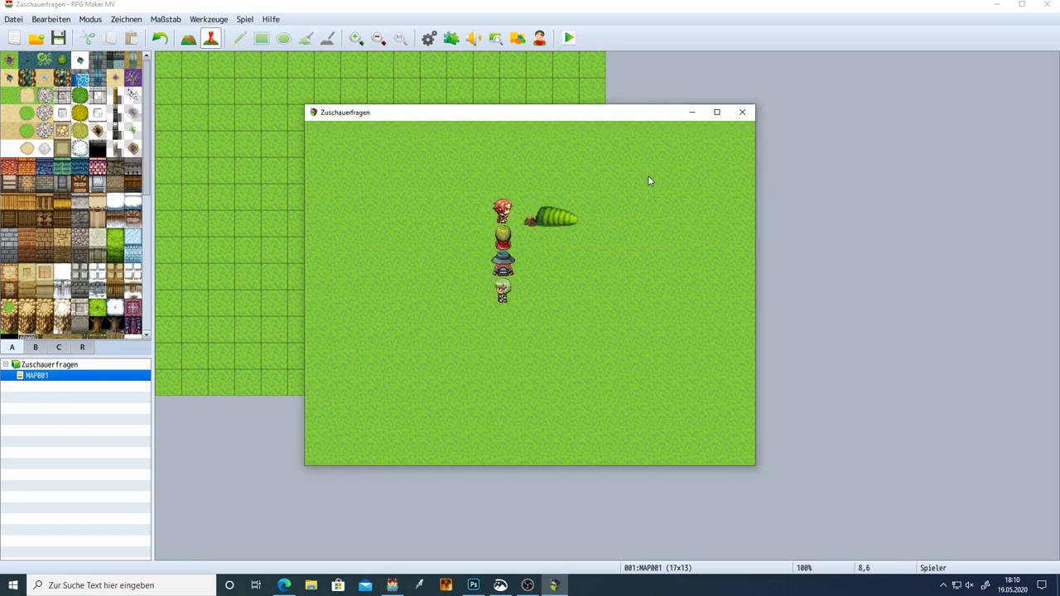
left_click(742, 112)
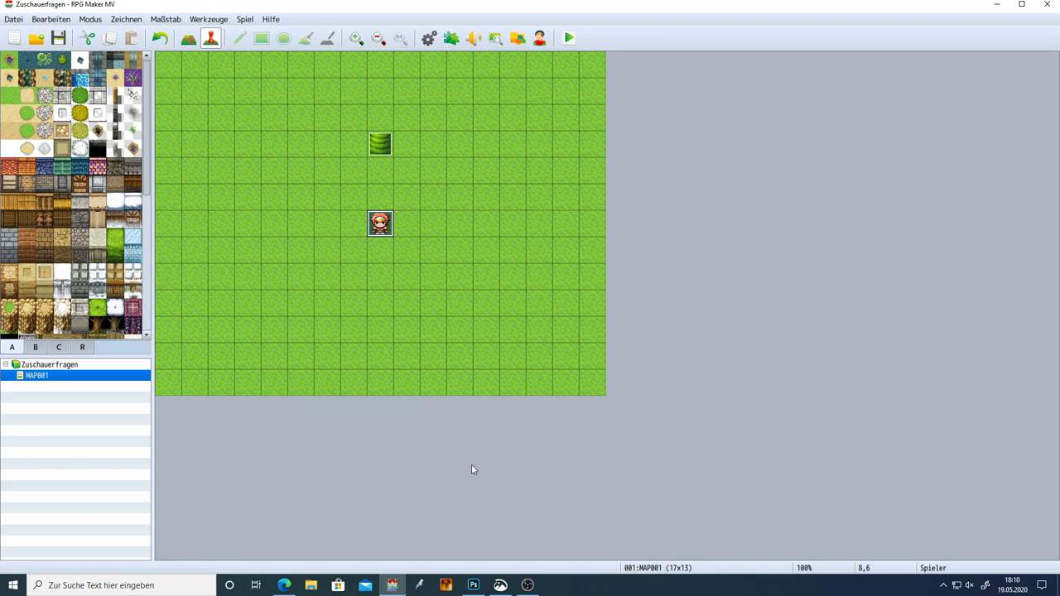
Open the project's folder, go to img/characters and select the !$Baum image file
left_click(248, 20)
left_click(255, 49)
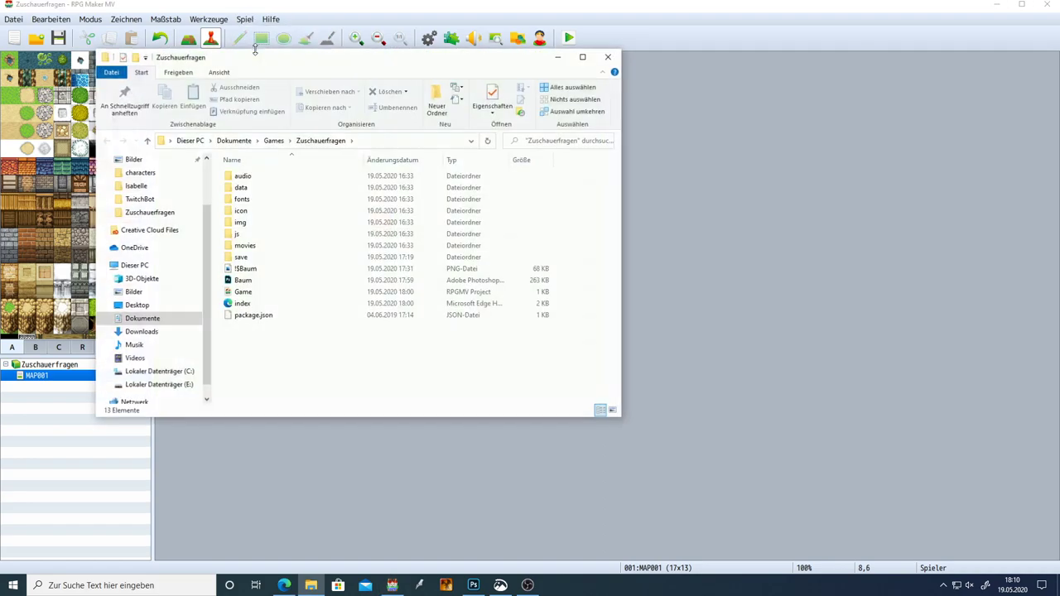
double_click(240, 222)
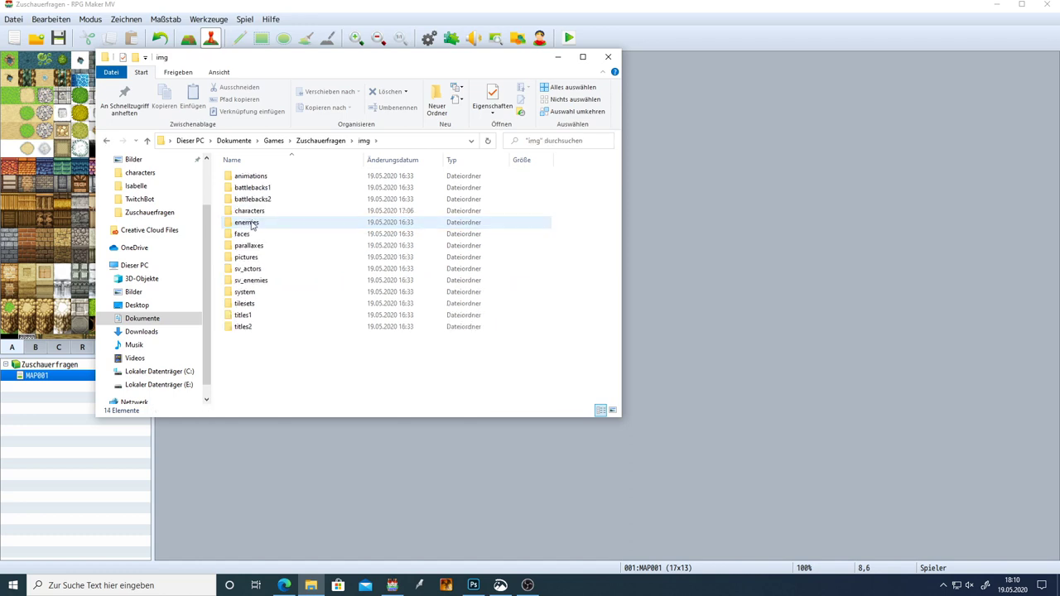
left_click(107, 140)
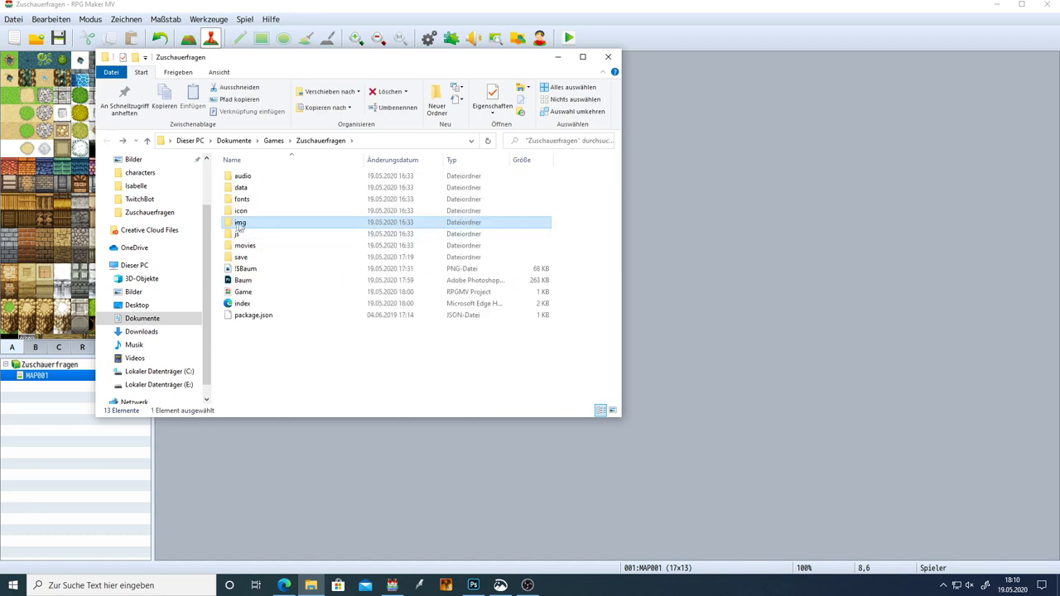
double_click(253, 224)
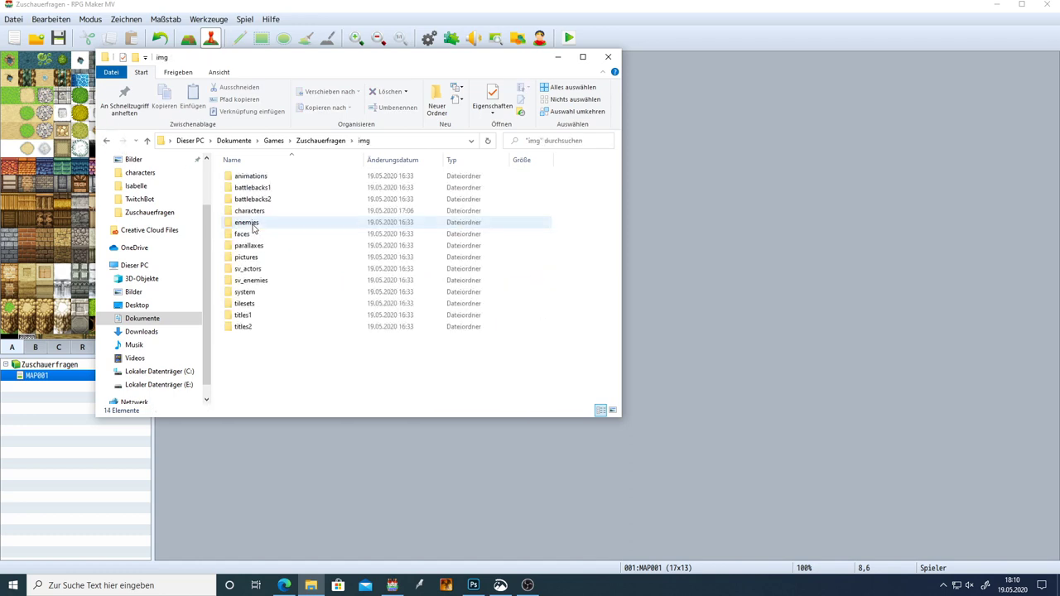
double_click(246, 213)
left_click(240, 217)
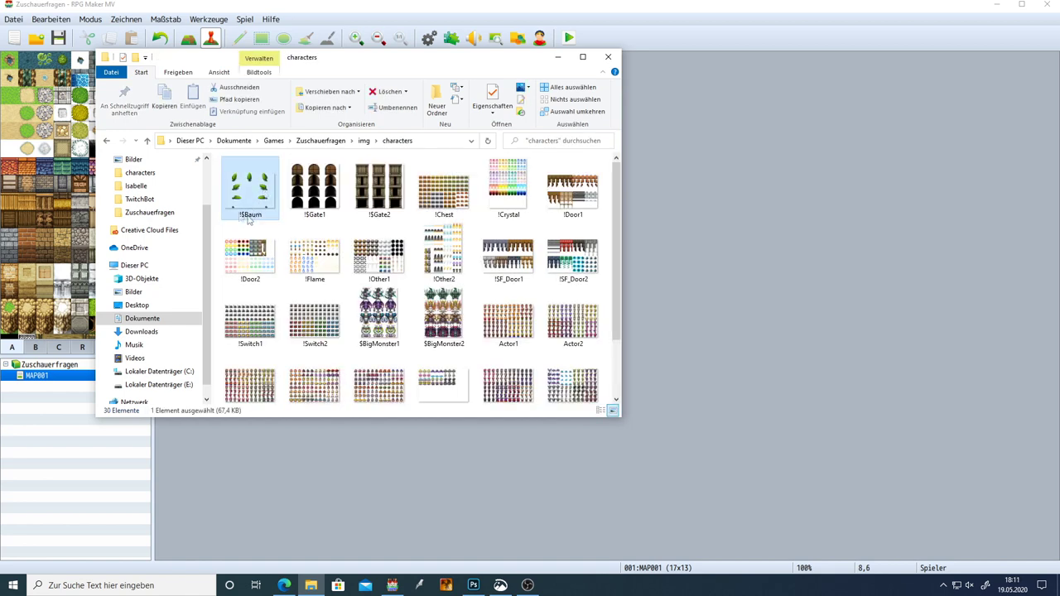
View the !$Baum sprite sheet at full size, and close the image viewer and the characters folder window
mouse_move(253, 207)
double_click(257, 201)
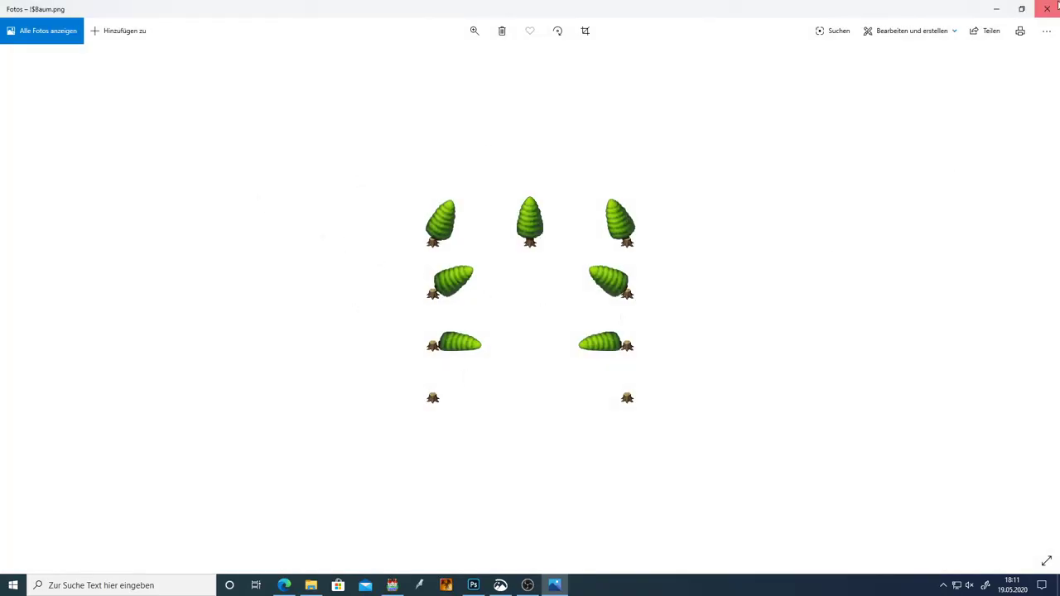
left_click(1058, 5)
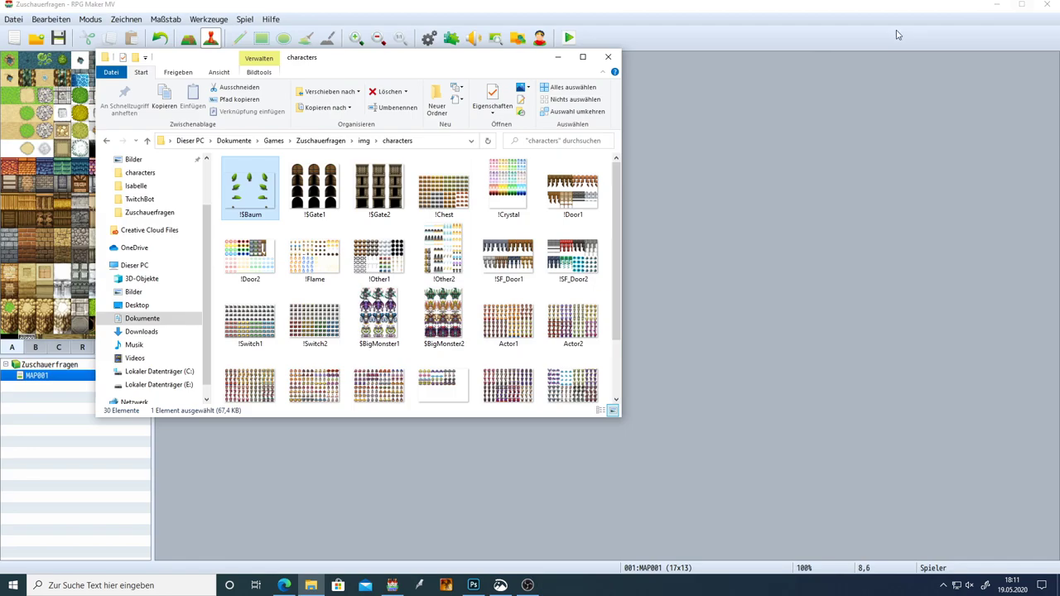
left_click(610, 58)
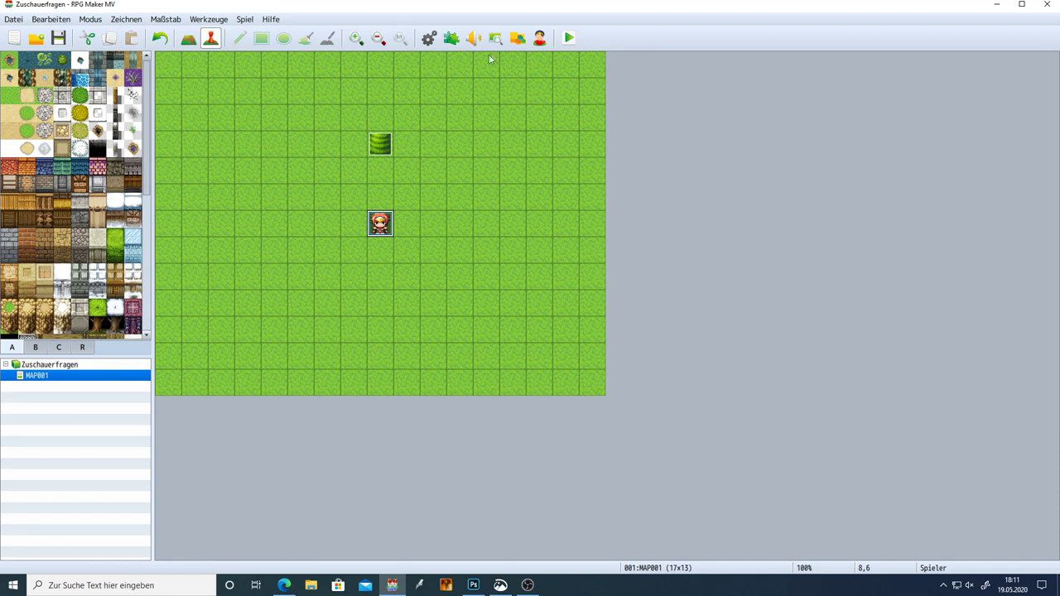
Look at the resource folders in the Resource Manager, close it and return to the map editor
left_click(517, 38)
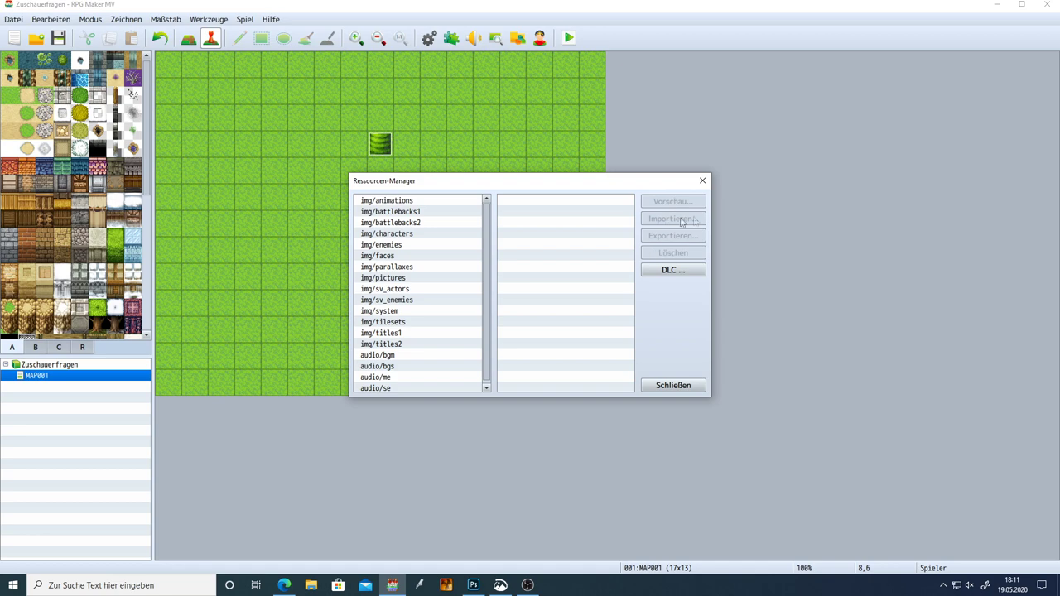
left_click(676, 384)
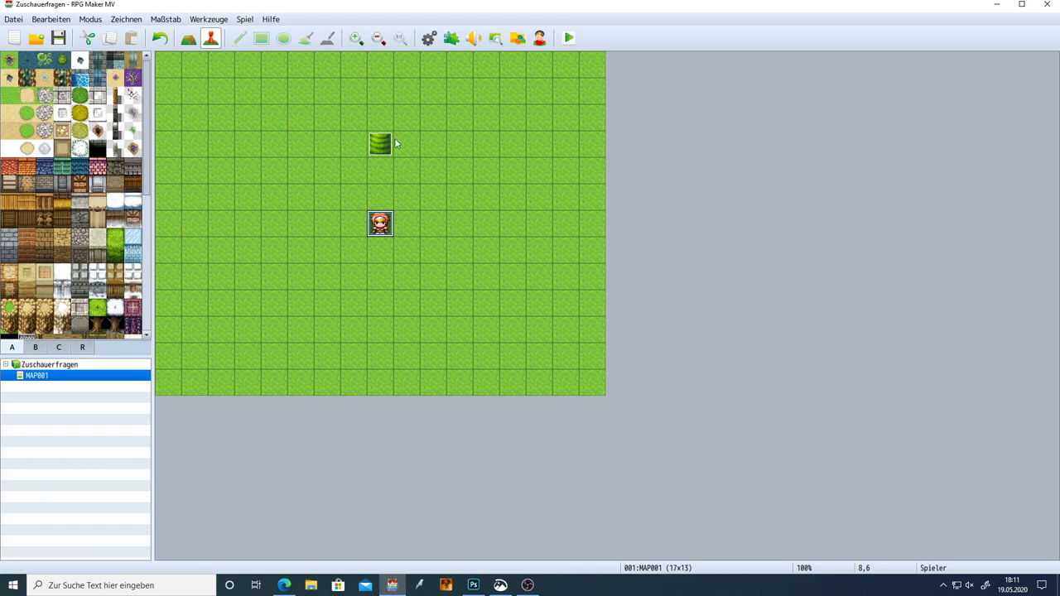
left_click(246, 19)
left_click(262, 31)
key("alt+Tab")
Open the tree event EV001, pick the upright middle tree from !$Baum as its image and confirm the event
double_click(381, 146)
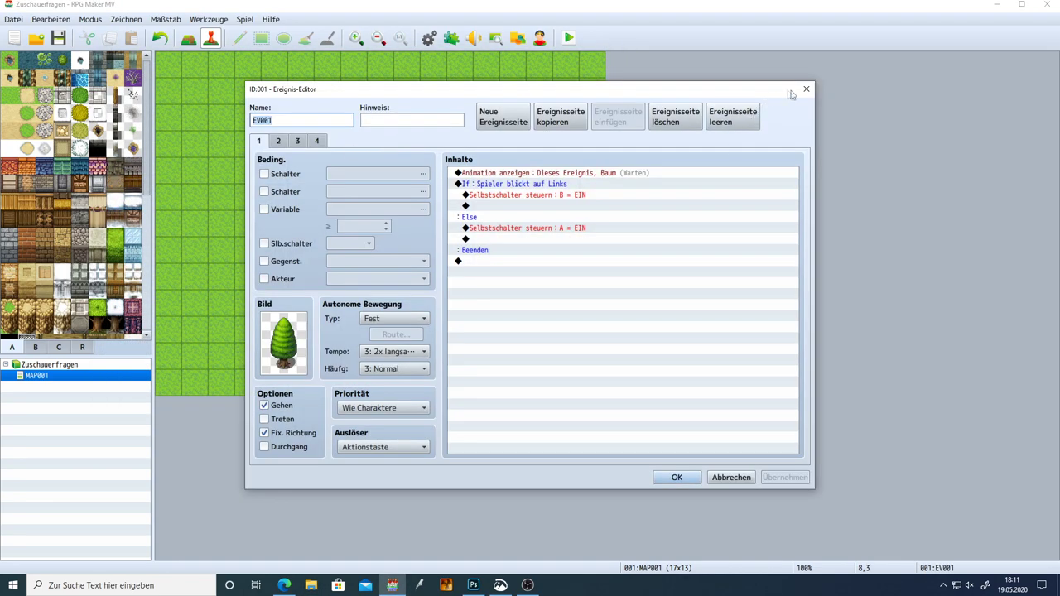
left_click(294, 334)
double_click(294, 334)
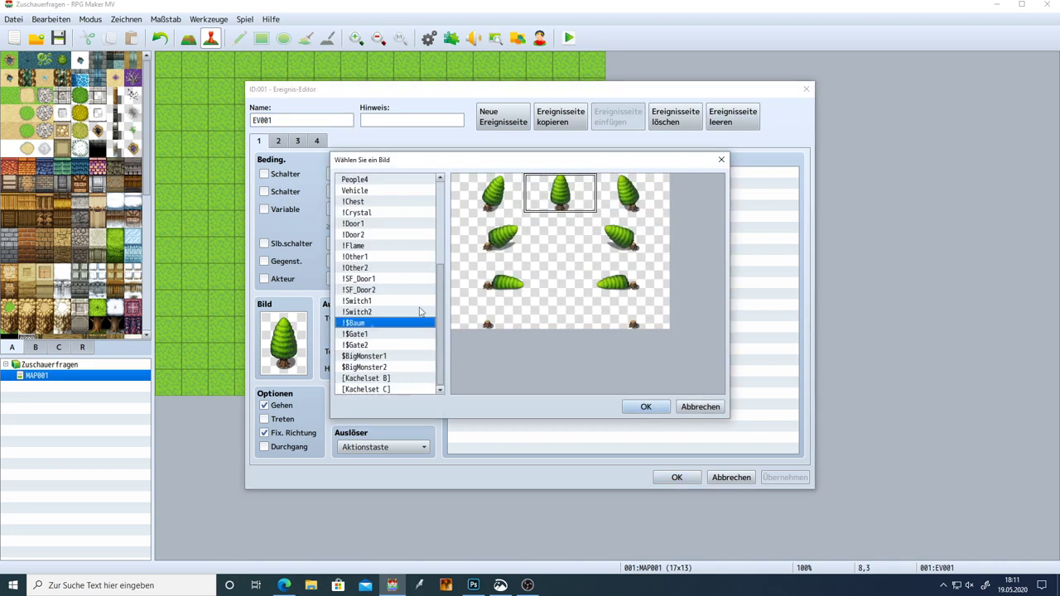
double_click(582, 203)
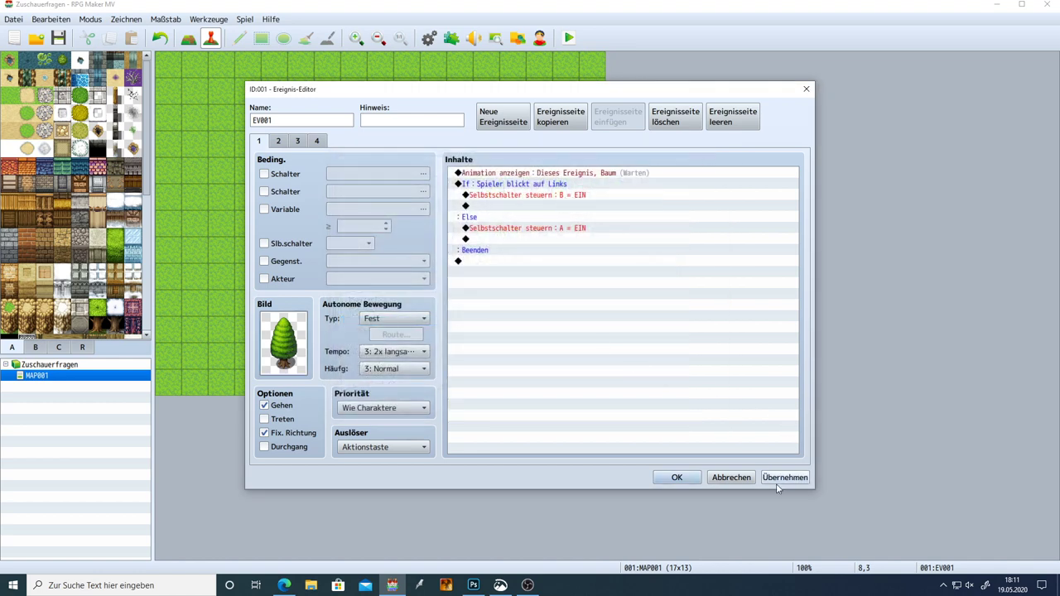
left_click(676, 477)
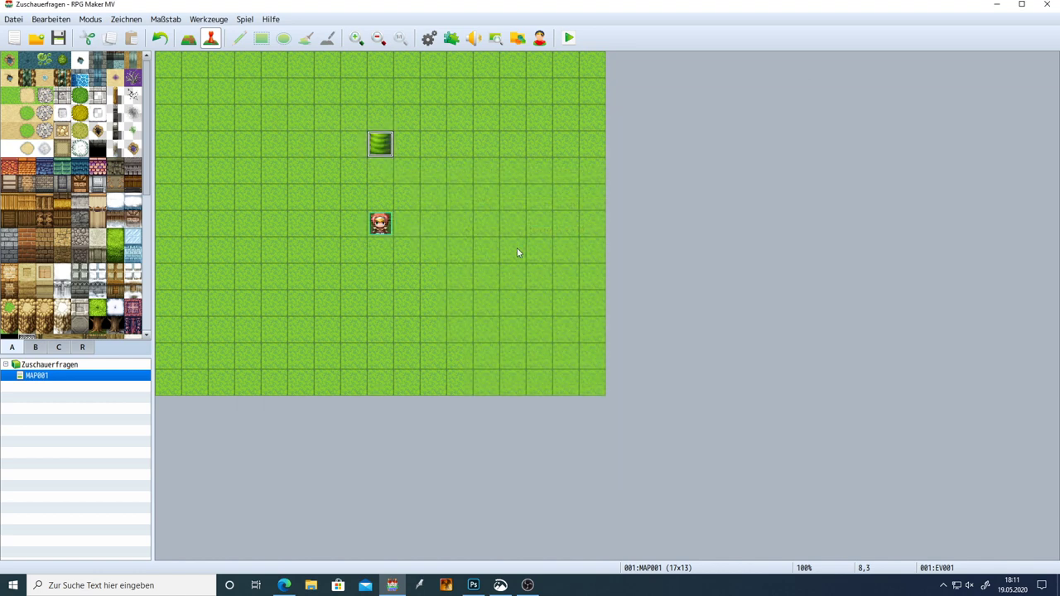
Move the existing tree event three tiles to the left, and create a new event named Baum on the freed tile 8,3
left_click_drag(318, 147, 302, 146)
double_click(385, 149)
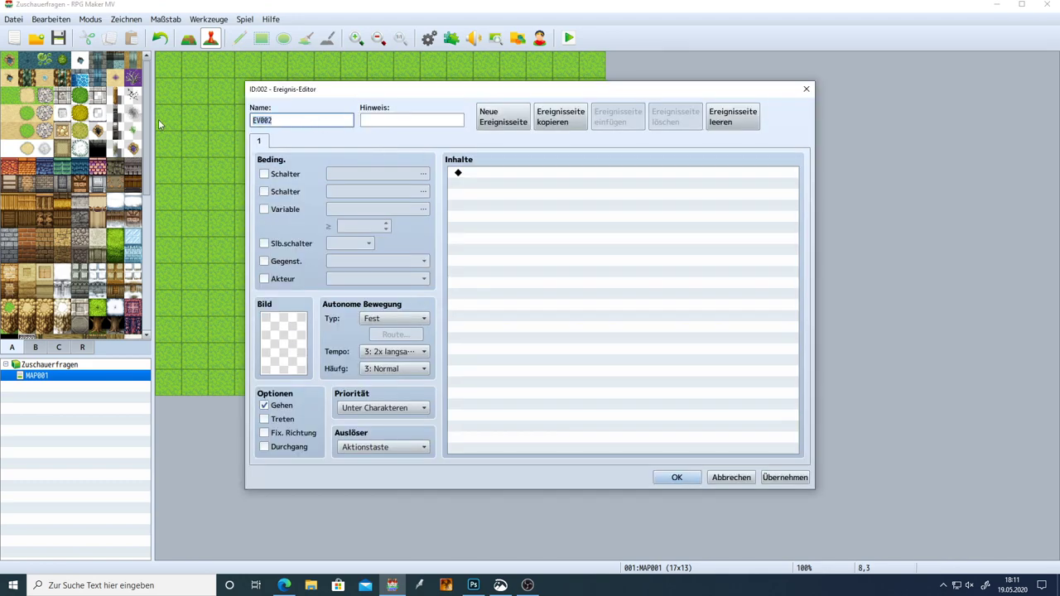
type("Baum")
Give the Baum event the upright middle tree from !$Baum as its image, enable fixed direction and confirm the event
double_click(282, 337)
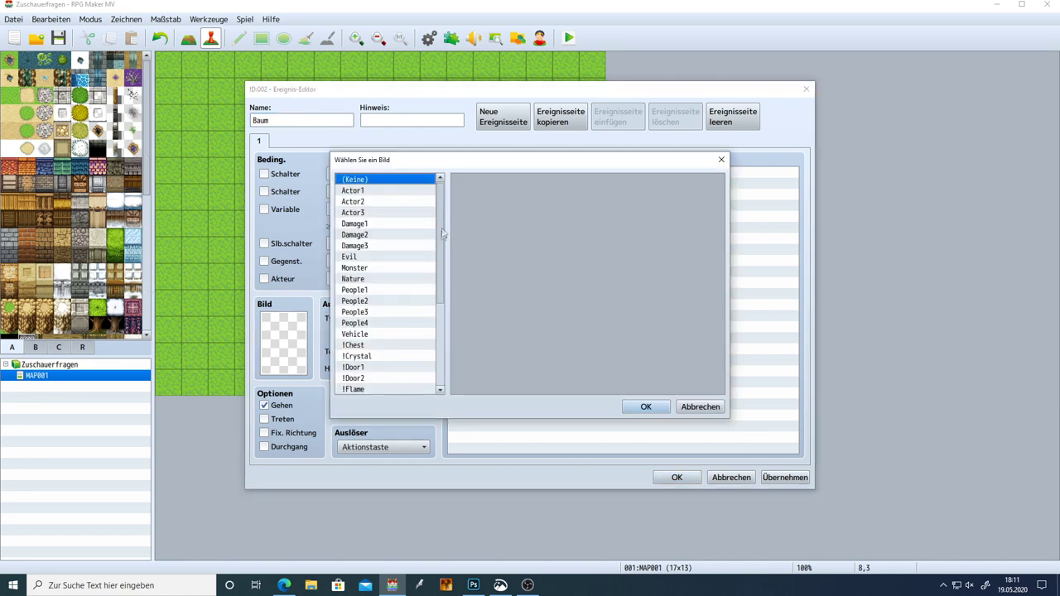
scroll(439, 232, "down", 4)
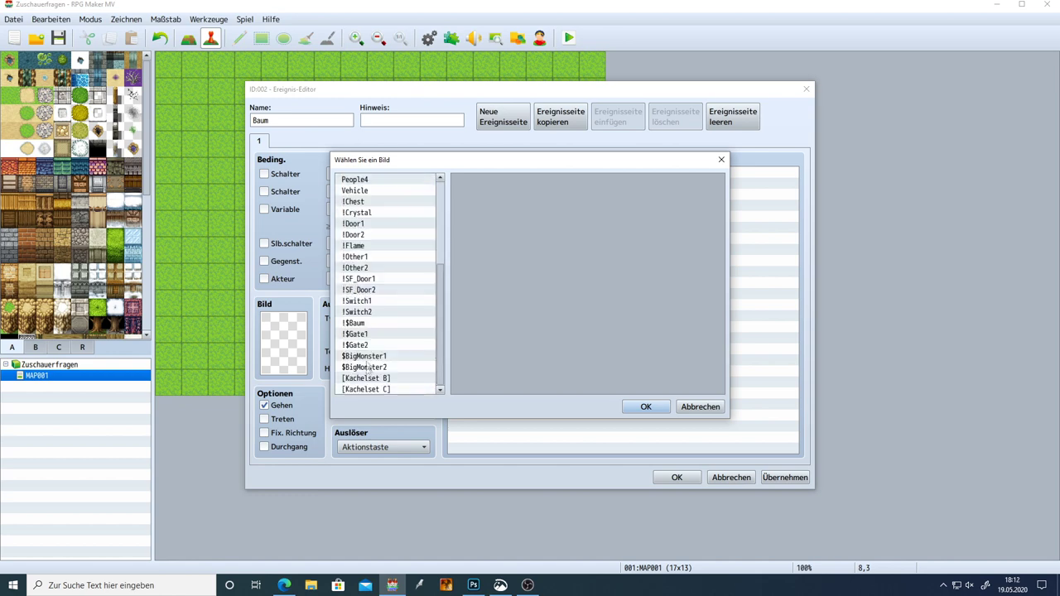
left_click(356, 323)
double_click(559, 201)
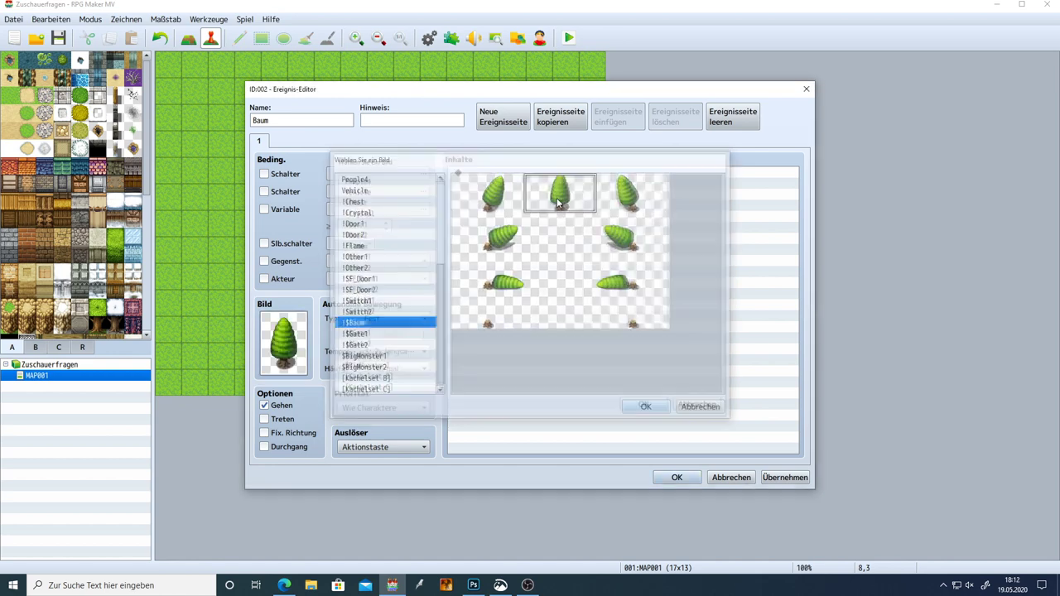
left_click(264, 433)
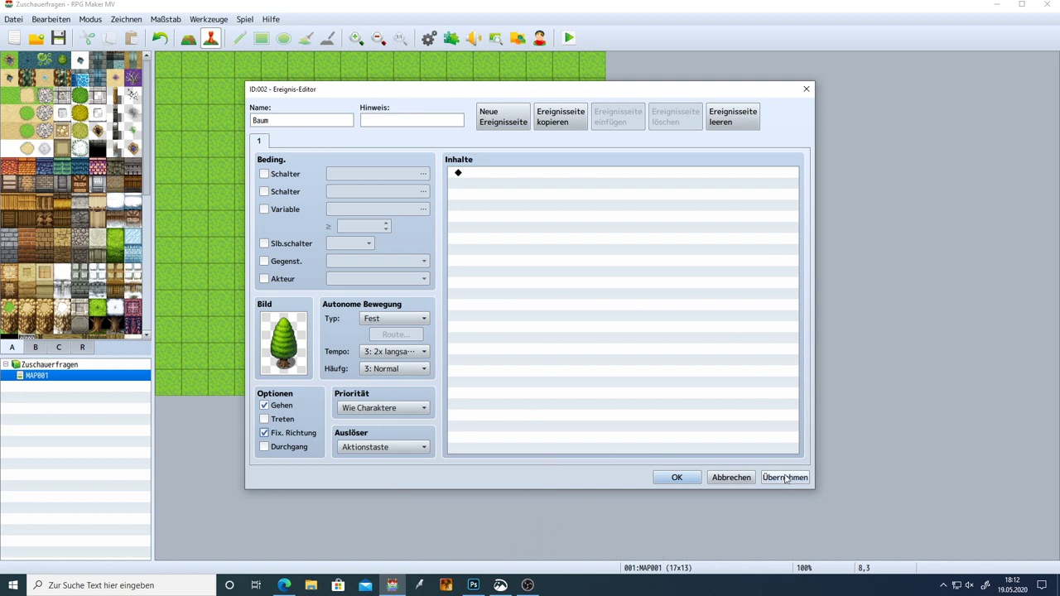
left_click(655, 483)
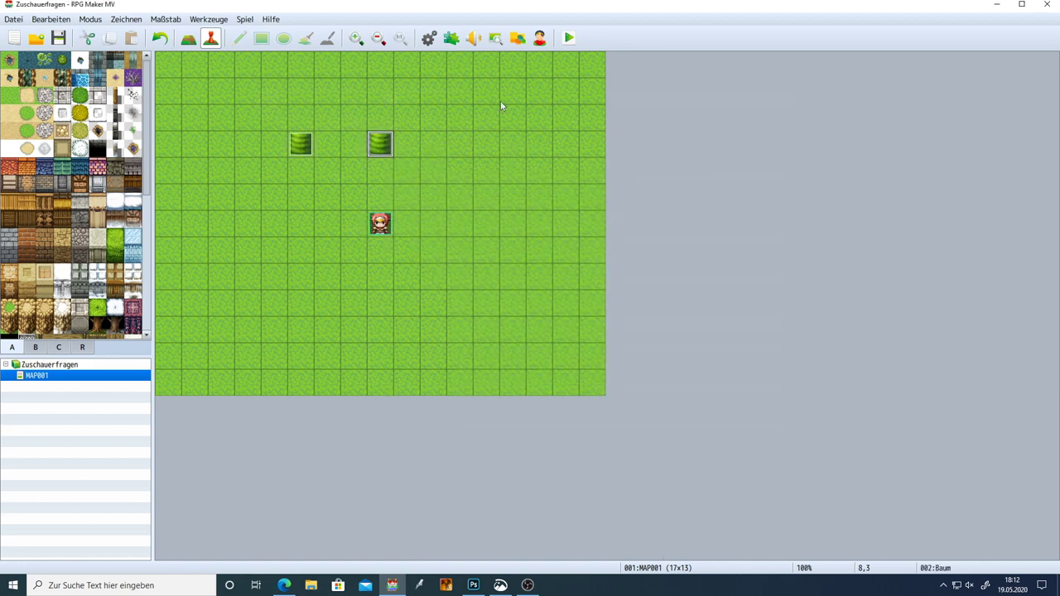
Move the EV001 tree event to tile 8,4 directly below the Baum event, save the changes and run a short playtest
left_click(452, 39)
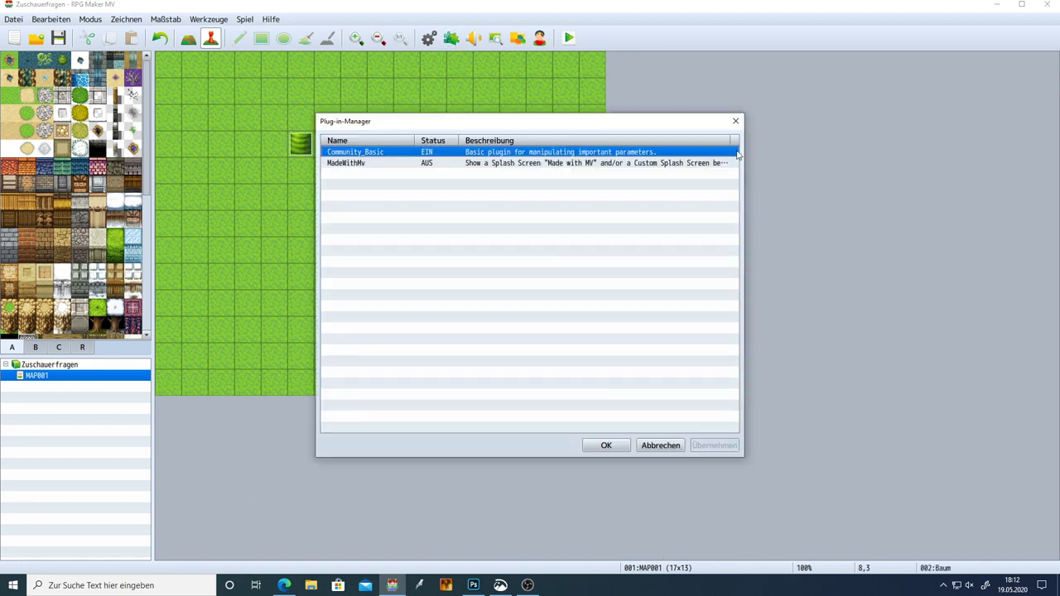
left_click(735, 121)
left_click_drag(303, 142, 386, 180)
left_click(569, 38)
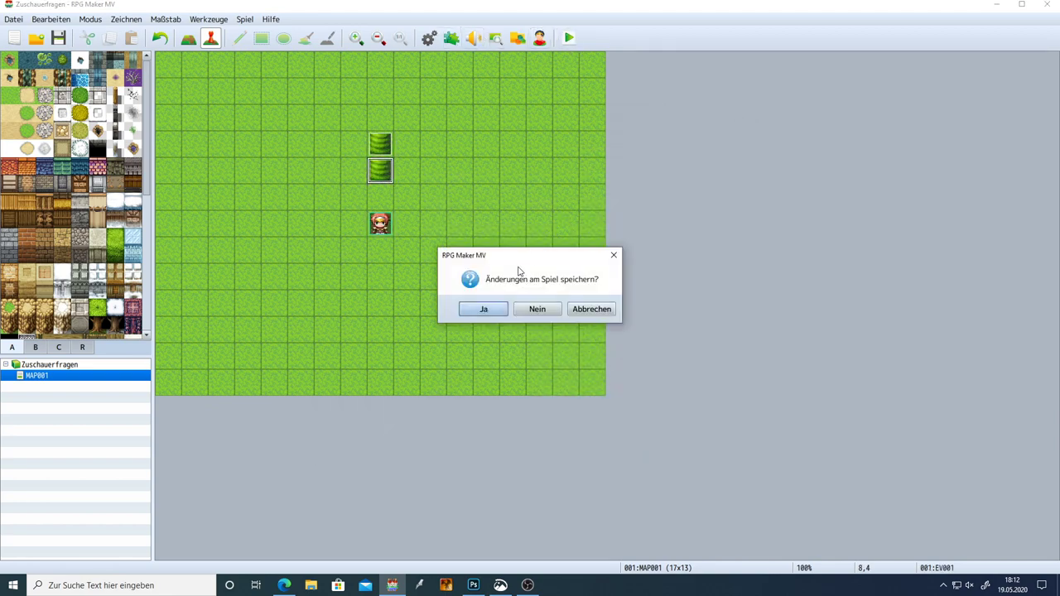
left_click(487, 307)
key("Return")
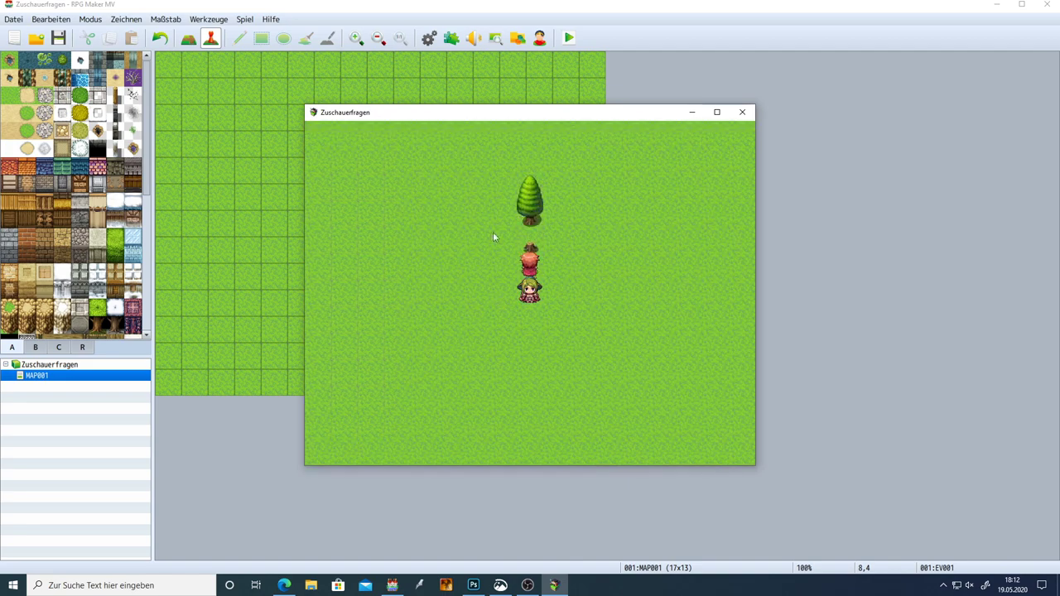
left_click(743, 112)
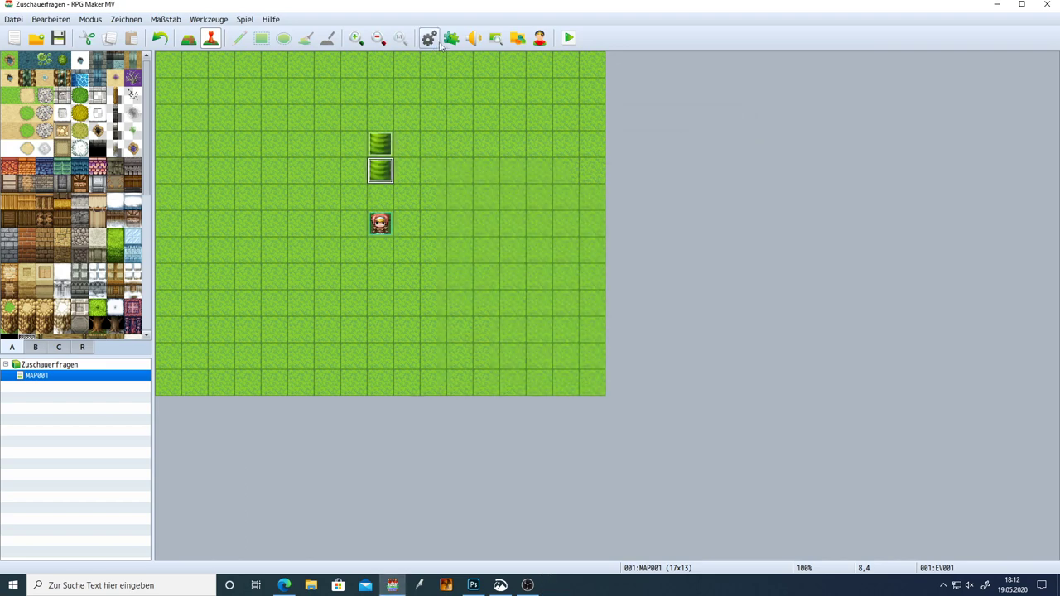
Open the existing animation 0121 Baum in the database
left_click(429, 38)
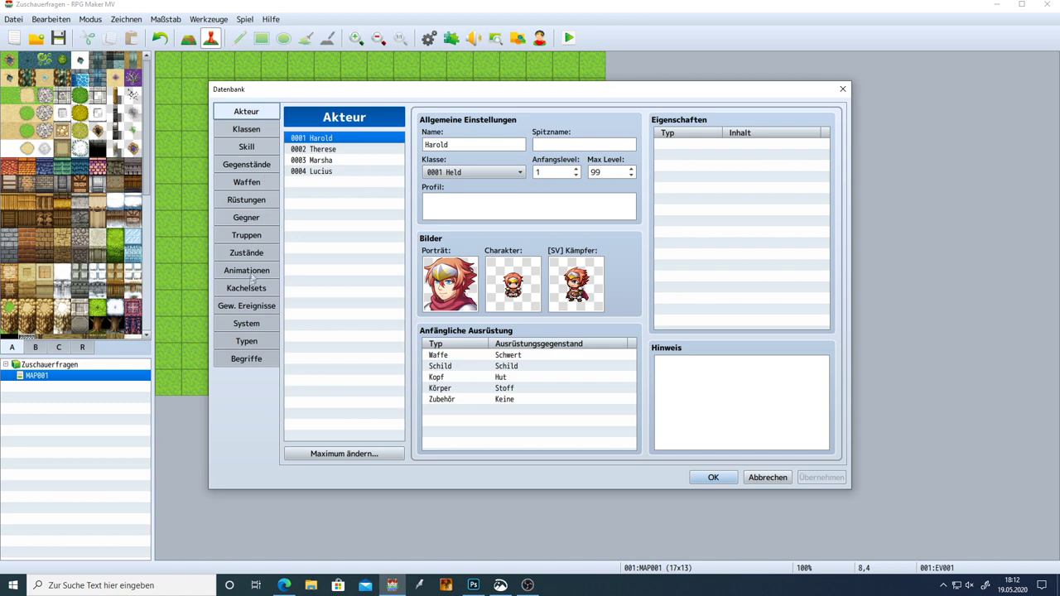
left_click(842, 88)
left_click(429, 38)
left_click(246, 270)
left_click_drag(409, 166, 399, 415)
left_click(315, 435)
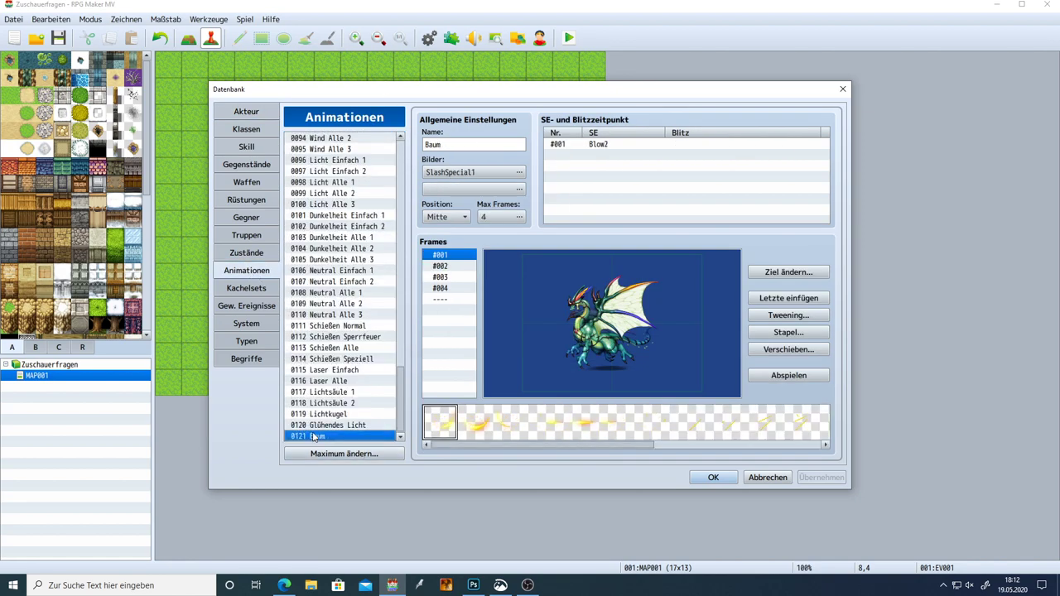
Raise the maximum number of animations to 122, select the new empty entry and restore the maximum to 121
left_click(315, 452)
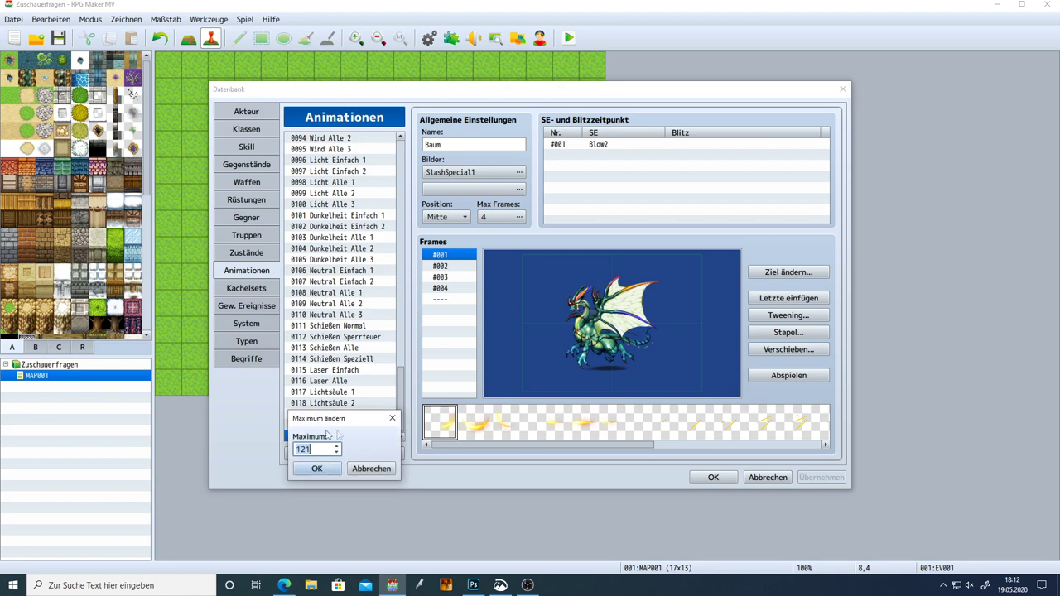
left_click(317, 469)
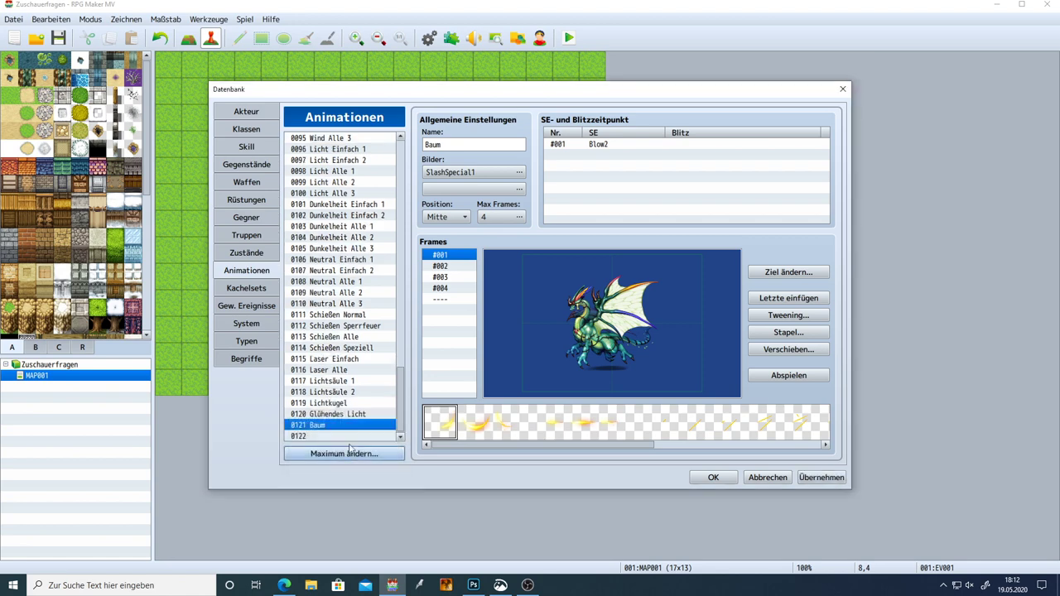
left_click(315, 437)
left_click(315, 453)
type("121")
left_click(317, 469)
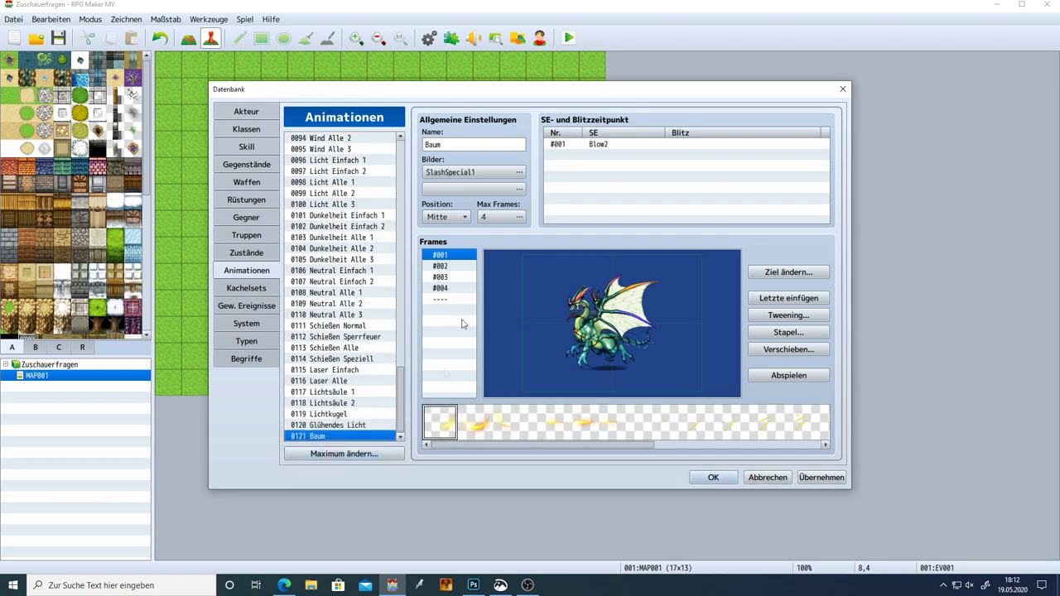
Examine the Baum animation's name, its sound effect timing, and frames 001 to 004 with their SlashSpecial1 cells
left_click(460, 145)
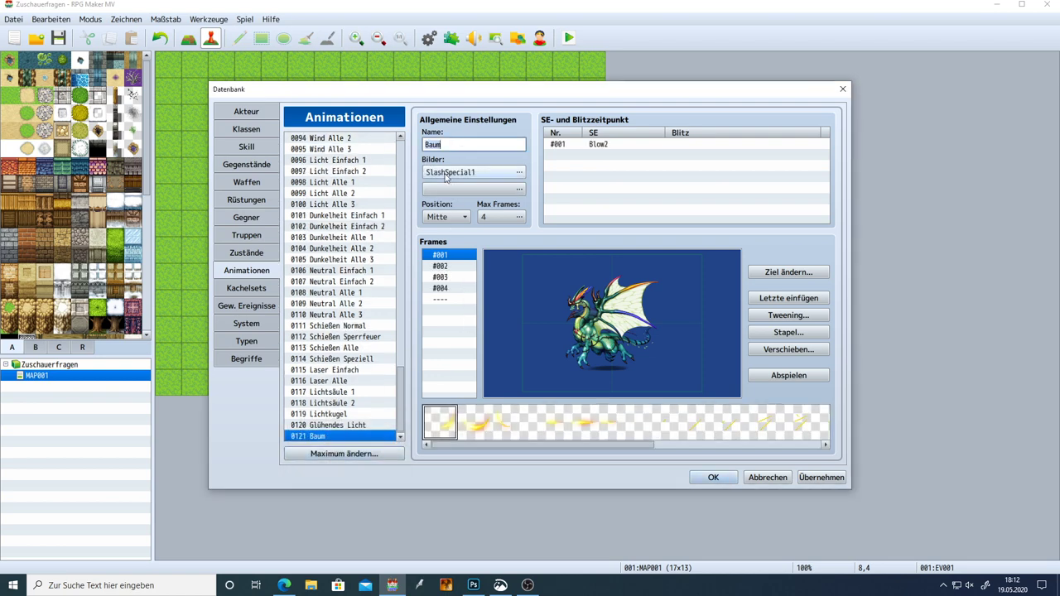
left_click(588, 146)
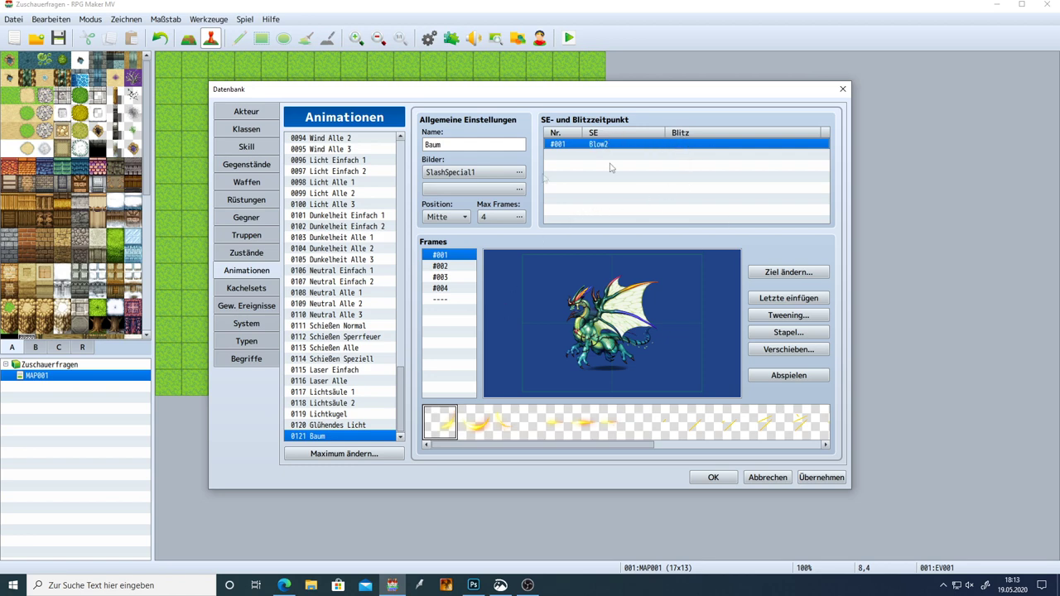
left_click(450, 257)
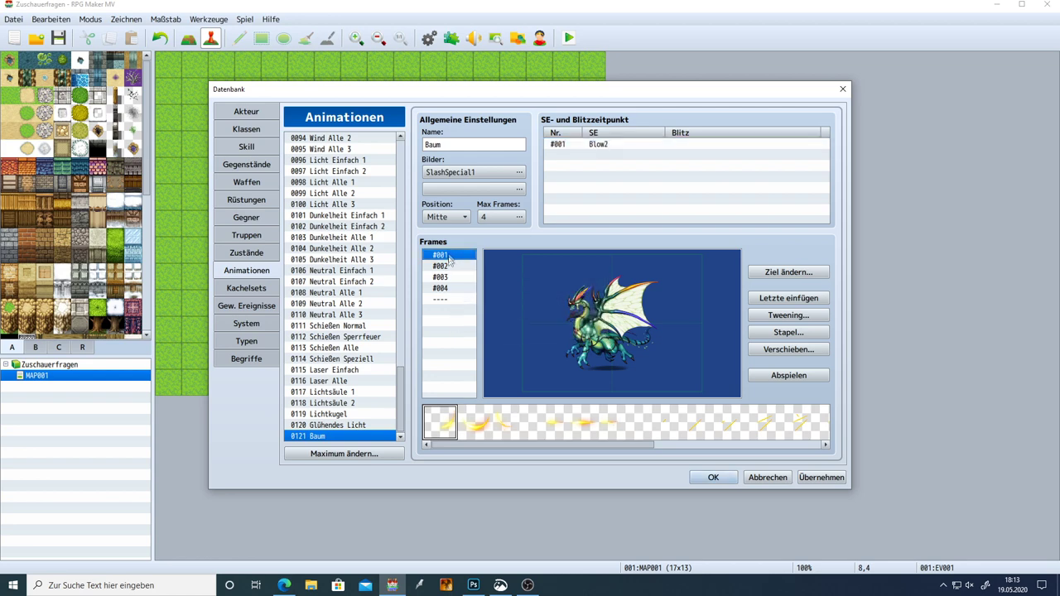
left_click(447, 266)
left_click(548, 426)
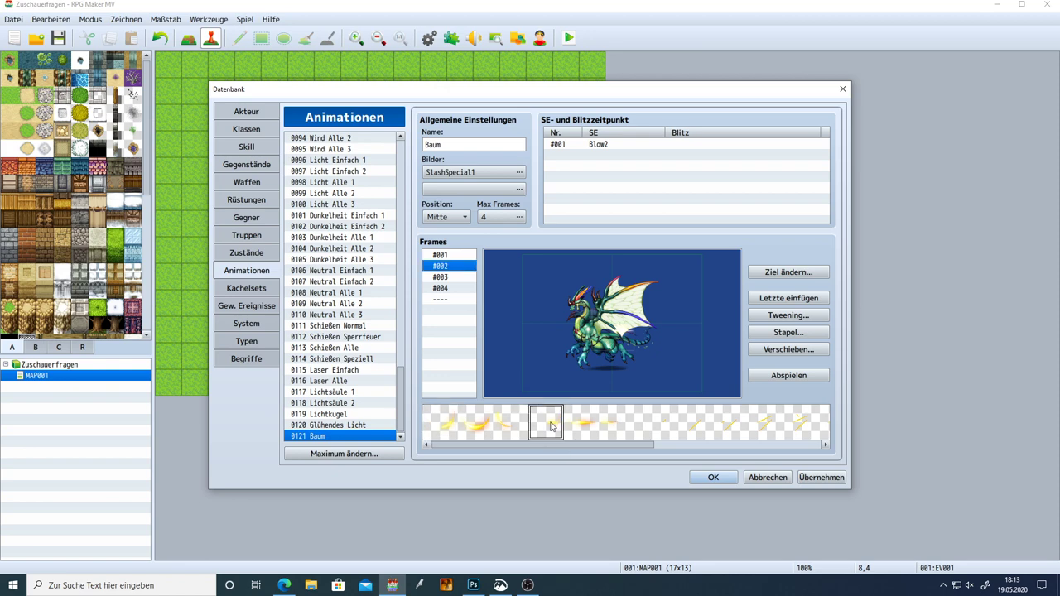
left_click(455, 277)
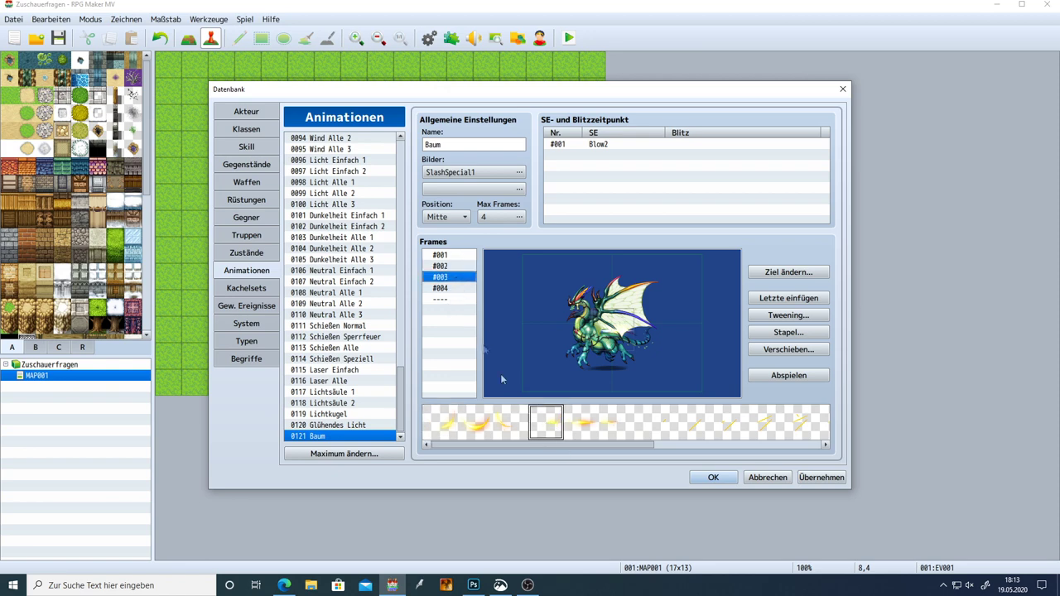
left_click(578, 425)
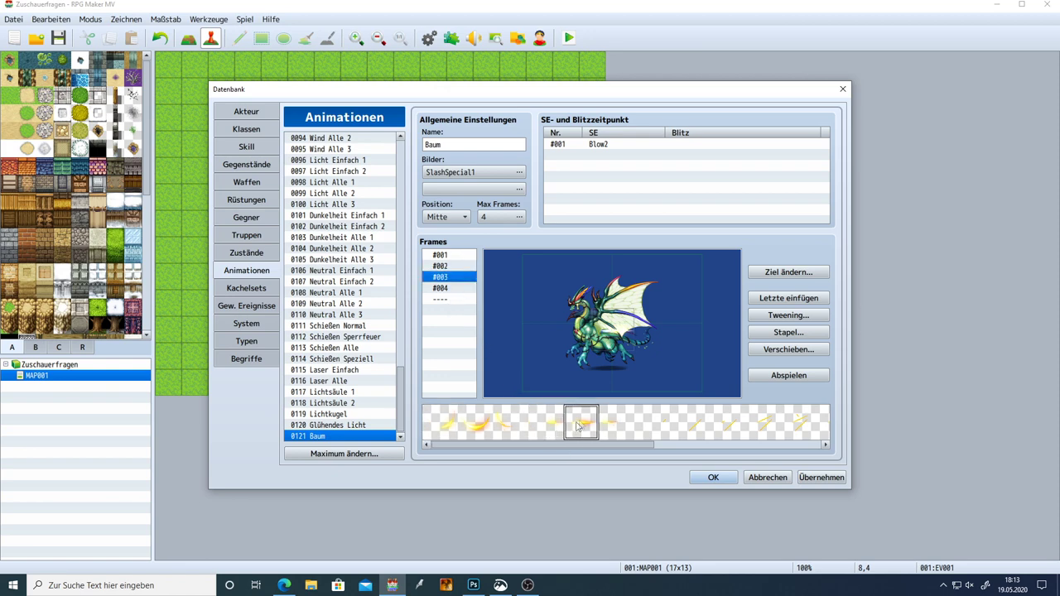
left_click(454, 288)
left_click(617, 422)
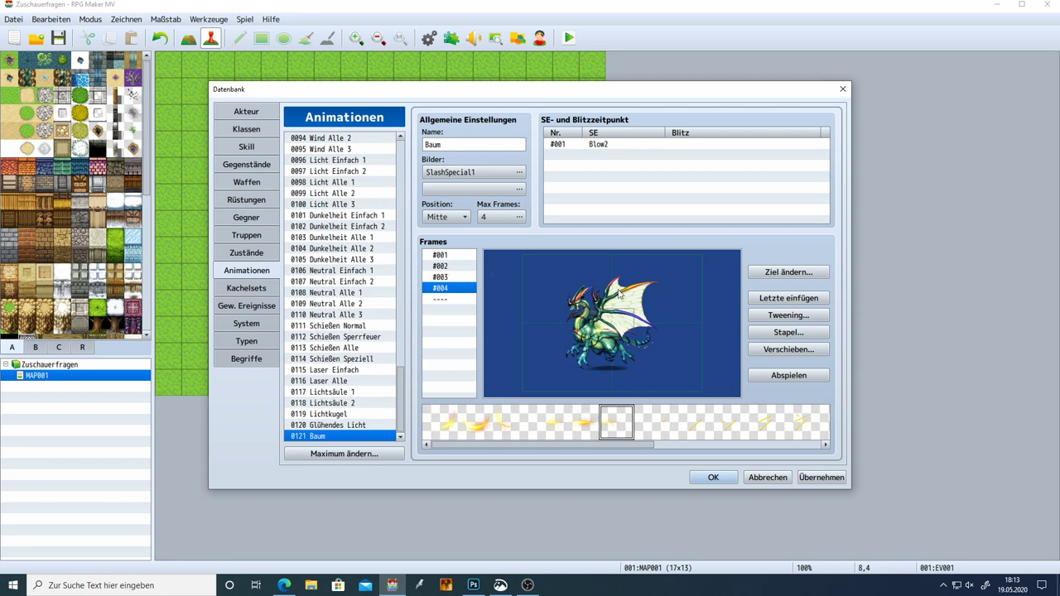
Set the Baum animation's preview target to (Keine), check frames 003 and 002, and confirm the database changes
left_click(809, 277)
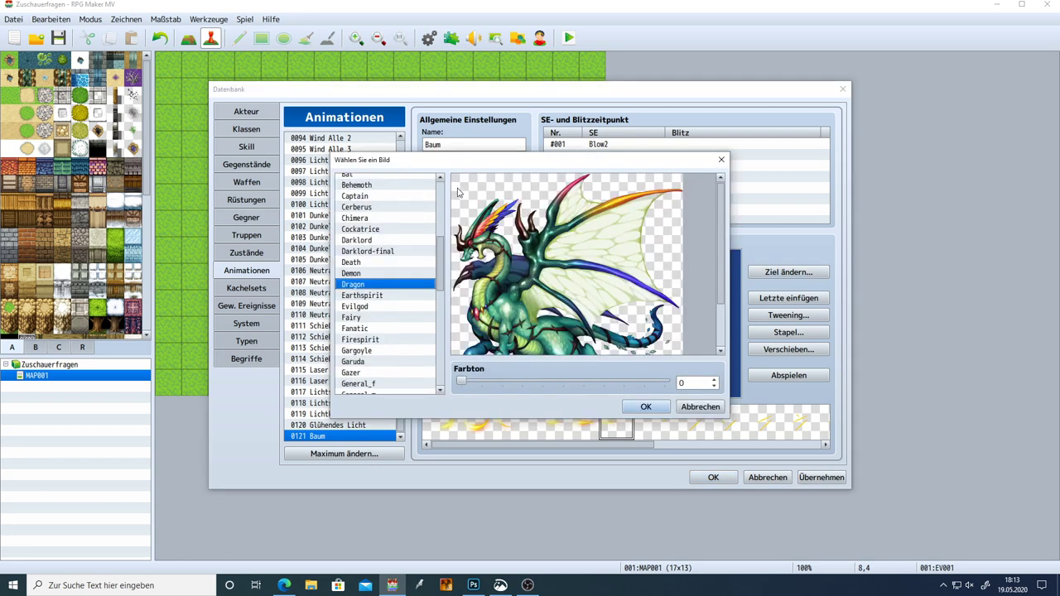
scroll(444, 192, "up", 5)
left_click(401, 182)
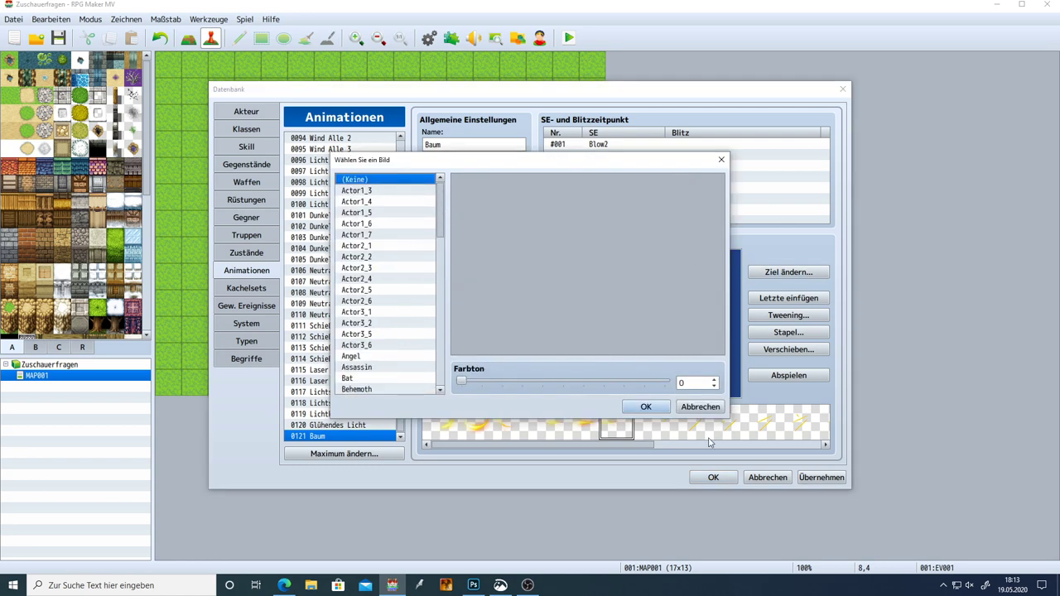
left_click(646, 406)
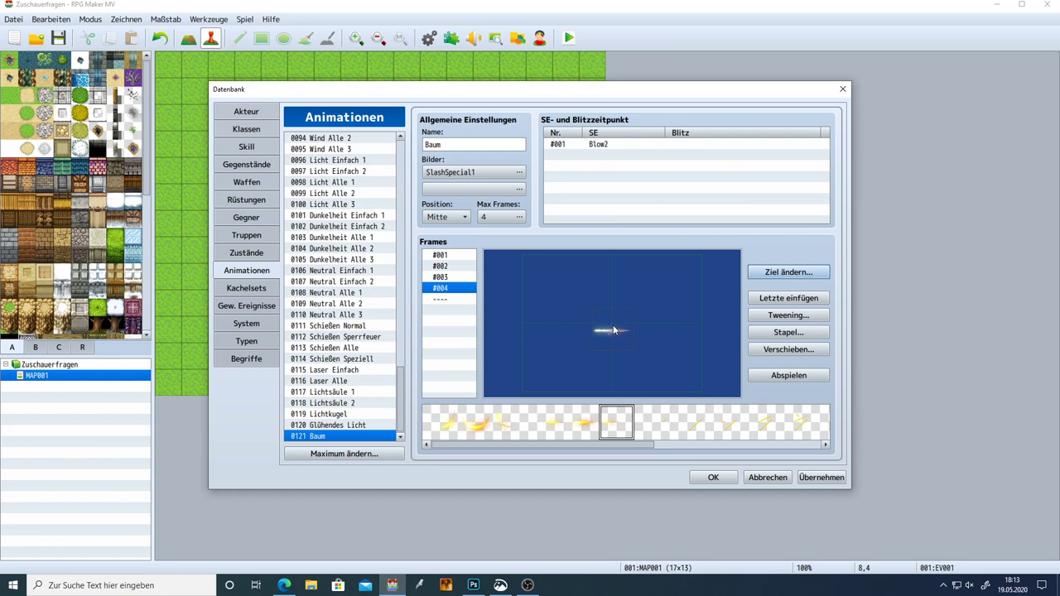
left_click(447, 278)
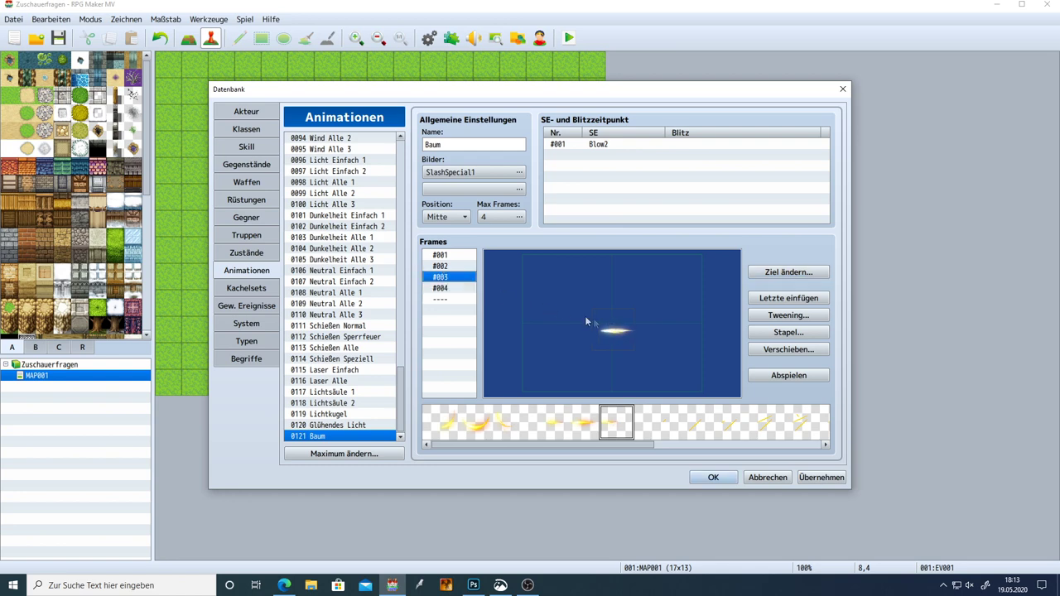
left_click(454, 266)
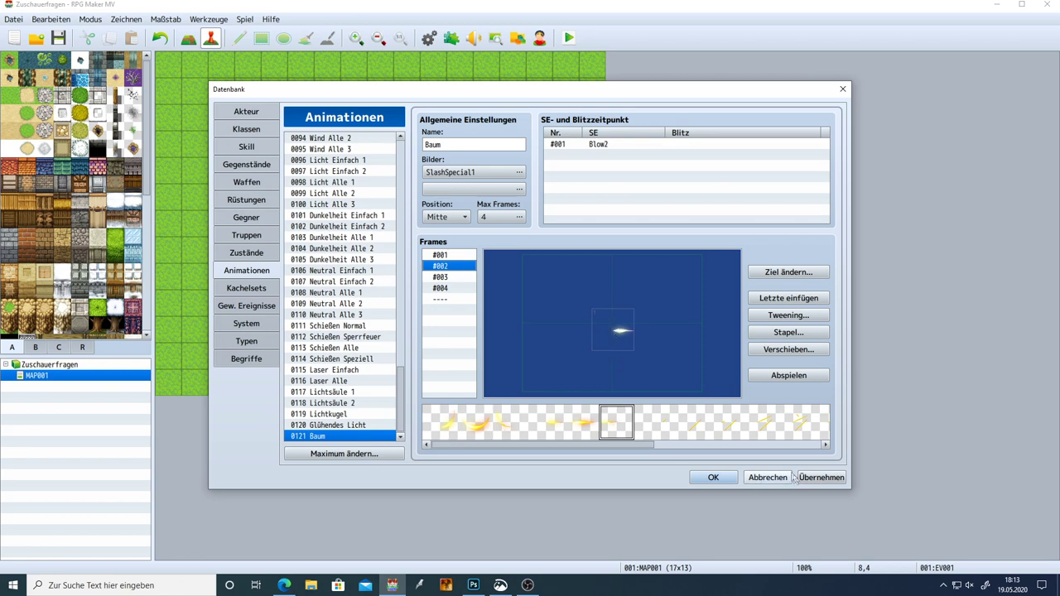
left_click(715, 479)
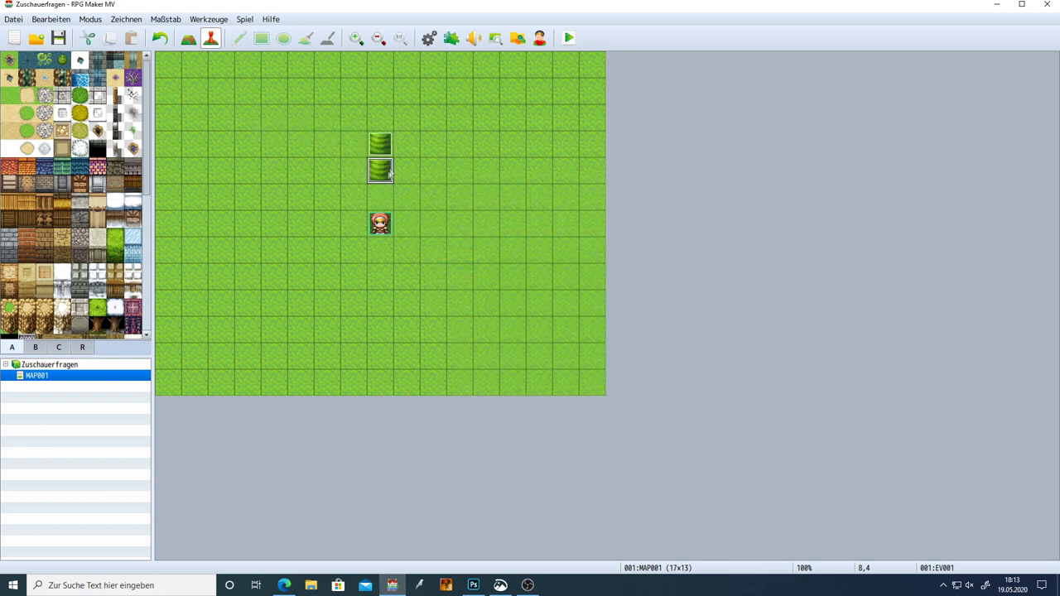
Review the commands of the EV001 tree event, close it and move the event seven tiles to the left
double_click(381, 171)
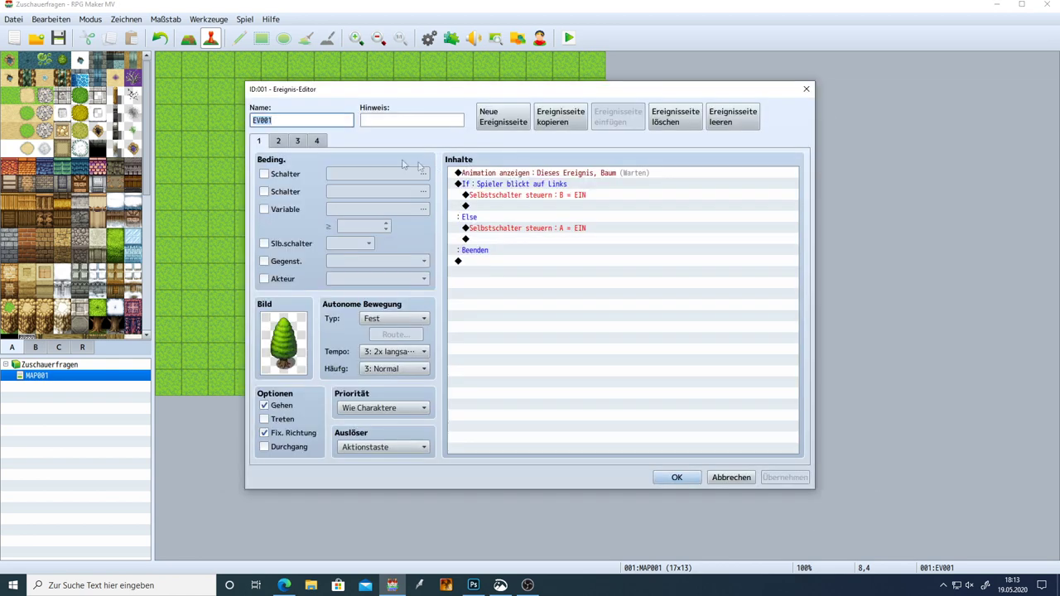
left_click(675, 475)
left_click_drag(388, 173, 195, 171)
Open the Baum event, start a new command and examine the three pages of available event commands
double_click(381, 145)
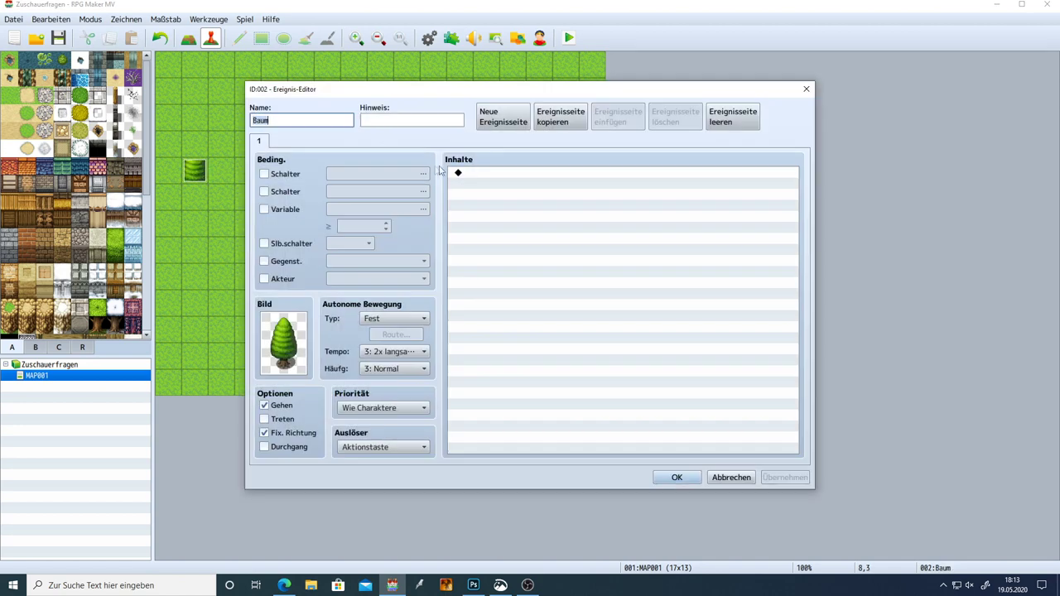
double_click(481, 173)
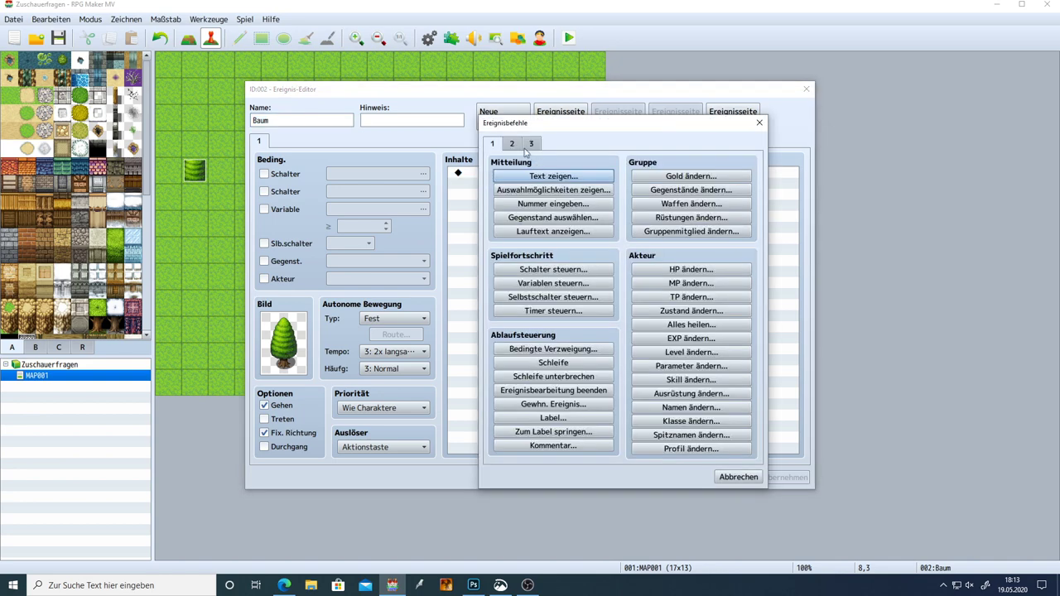
left_click(518, 146)
left_click(490, 143)
left_click(511, 145)
left_click(530, 144)
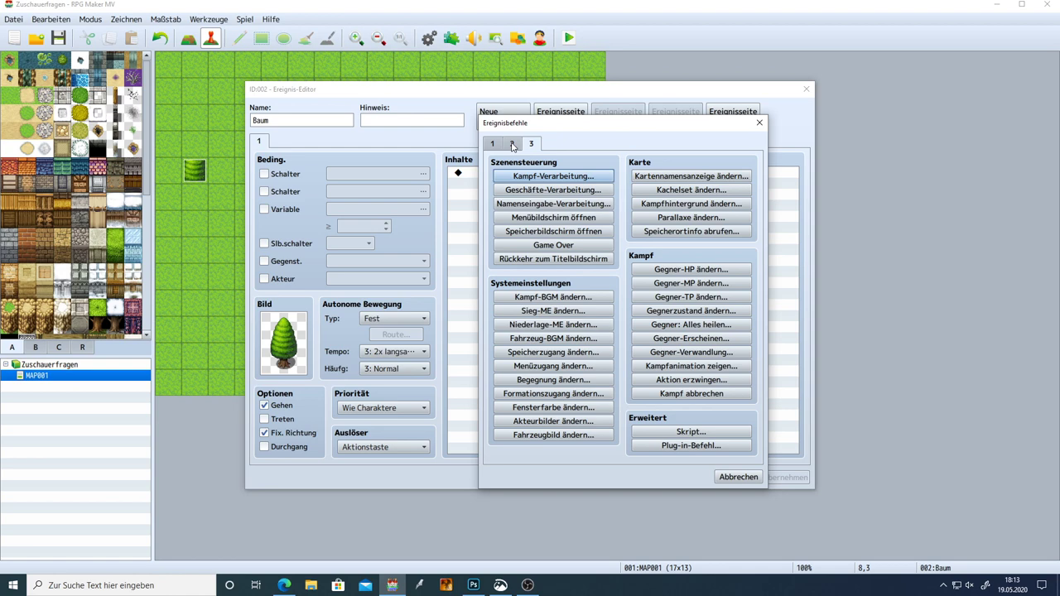
left_click(512, 146)
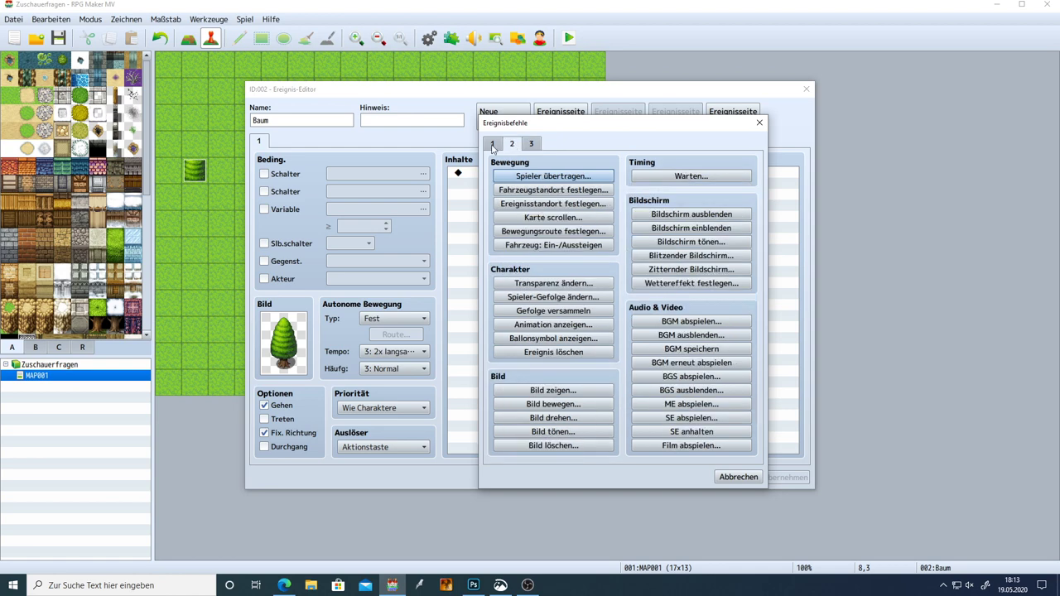
left_click(493, 146)
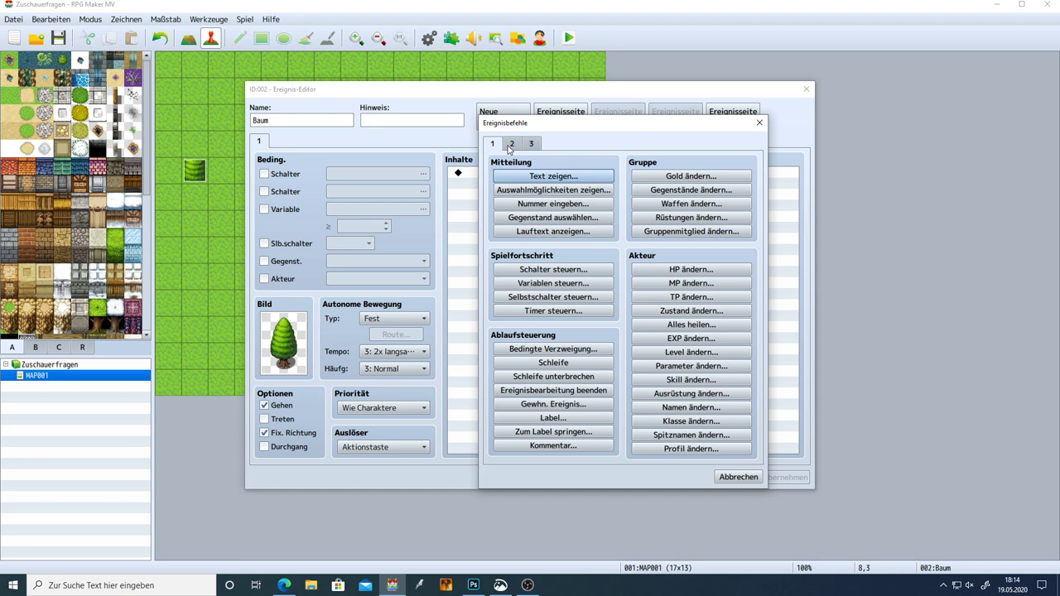
left_click(510, 145)
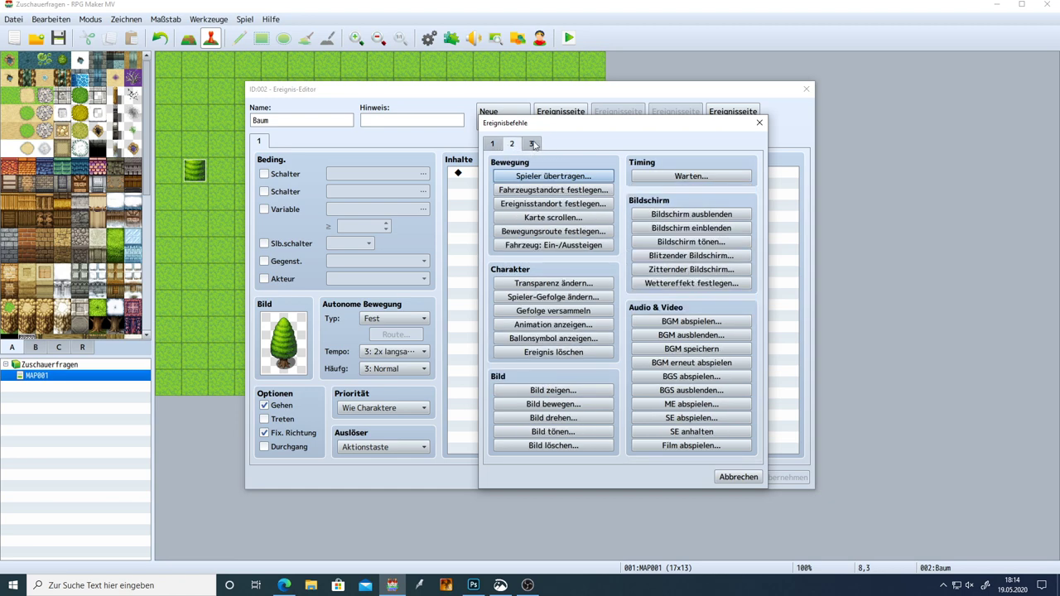
left_click(532, 144)
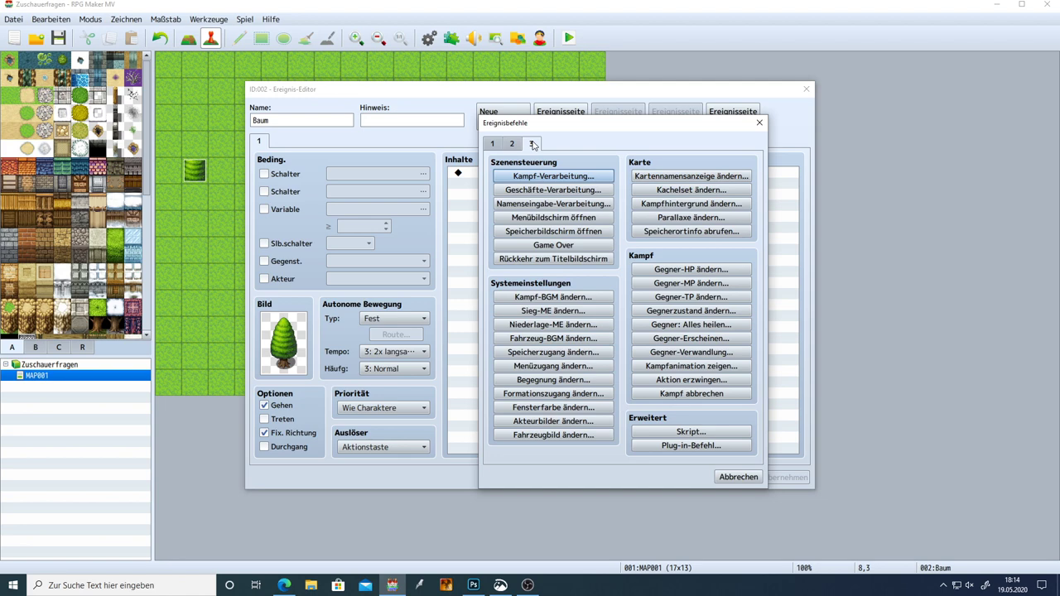
left_click(512, 145)
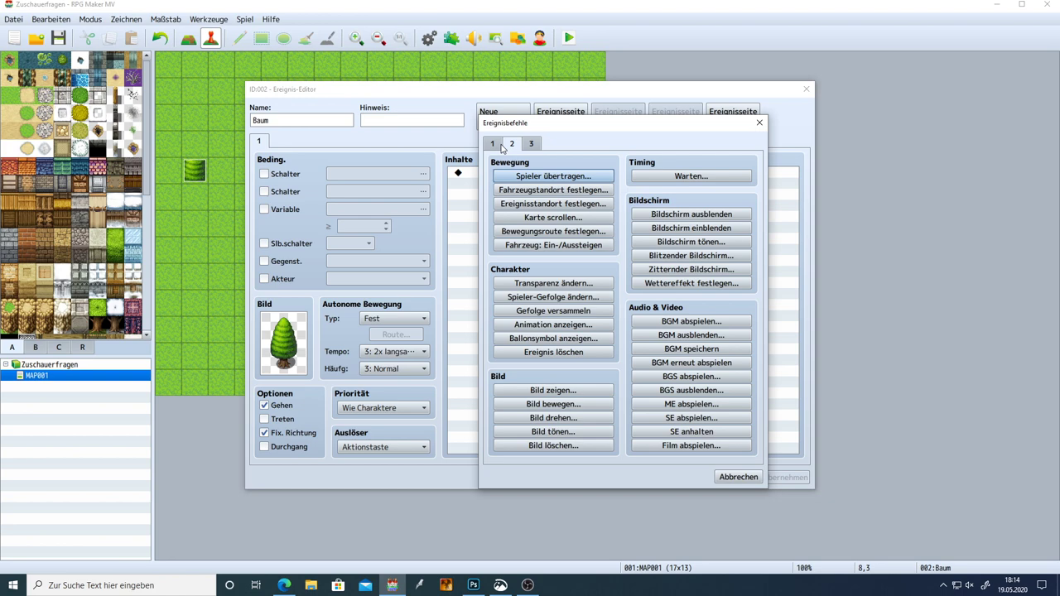
left_click(554, 325)
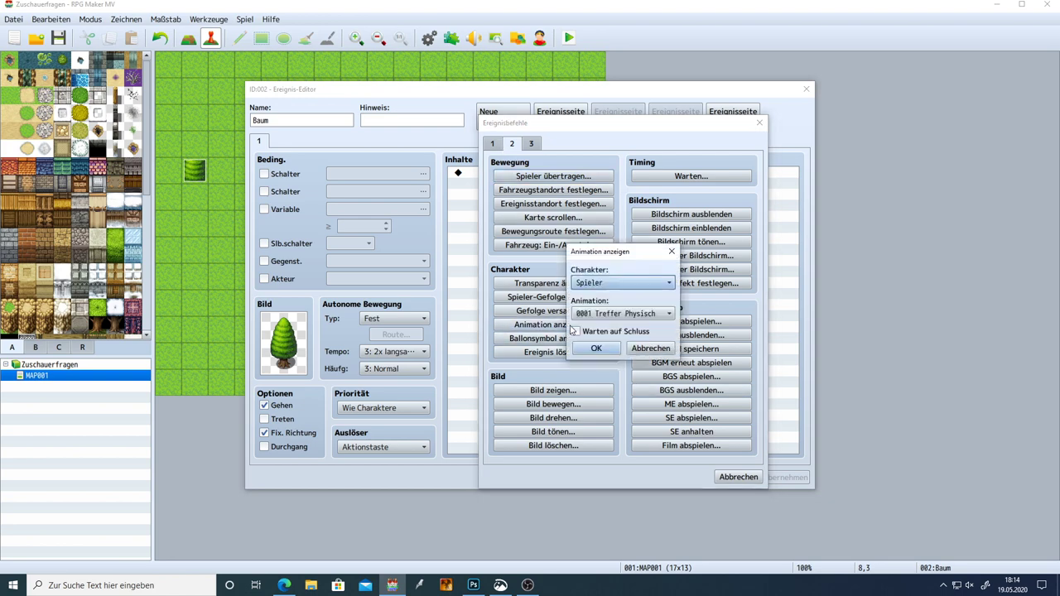
left_click(616, 284)
left_click(615, 259)
left_click(671, 251)
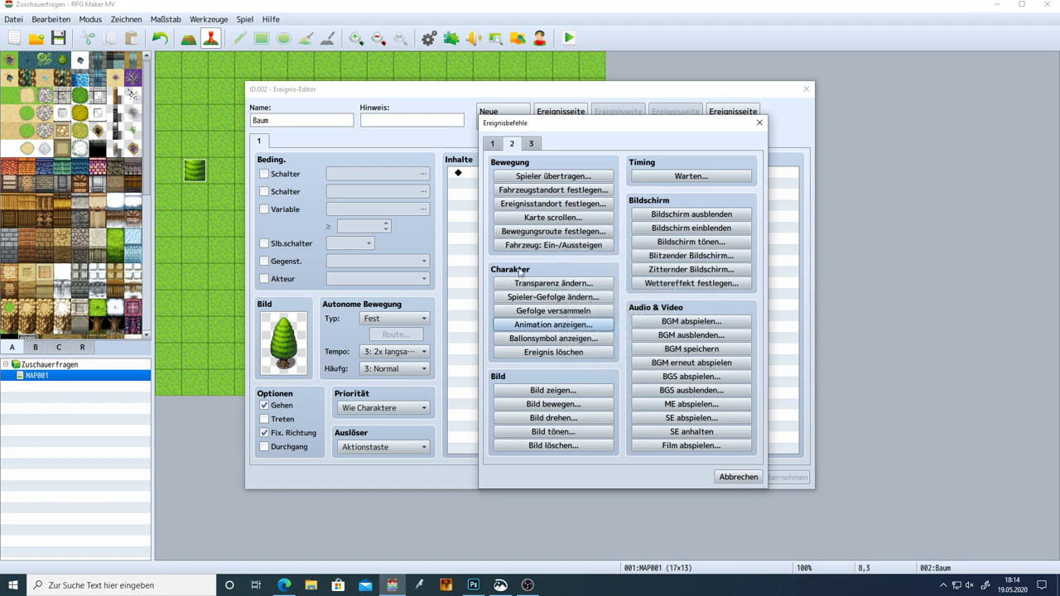
Add a Show Animation command that plays 0121 Baum on Dieses Ereignis and waits for completion
left_click(527, 327)
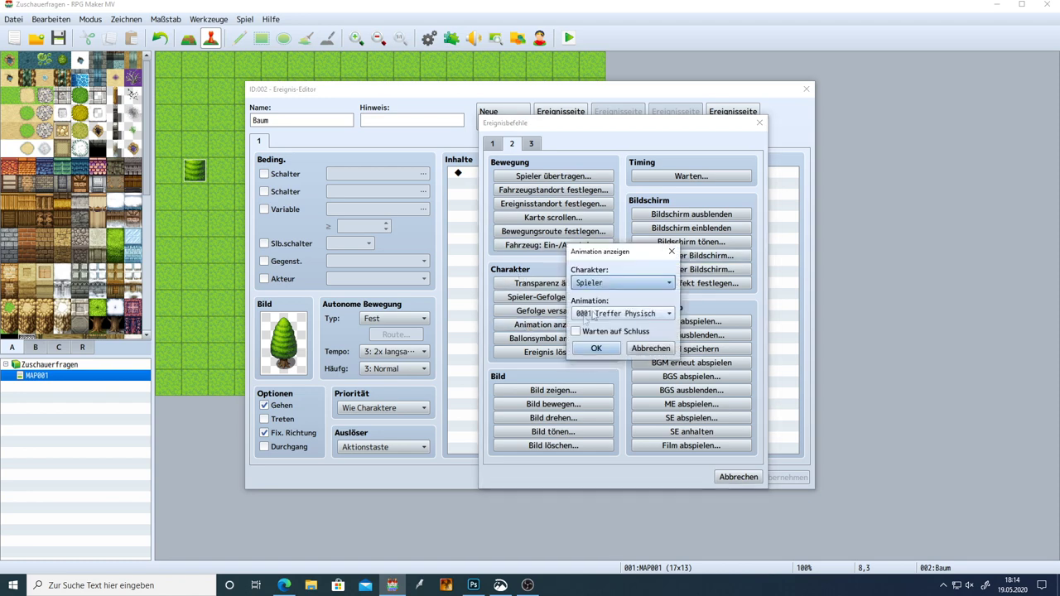
left_click(602, 283)
left_click(601, 311)
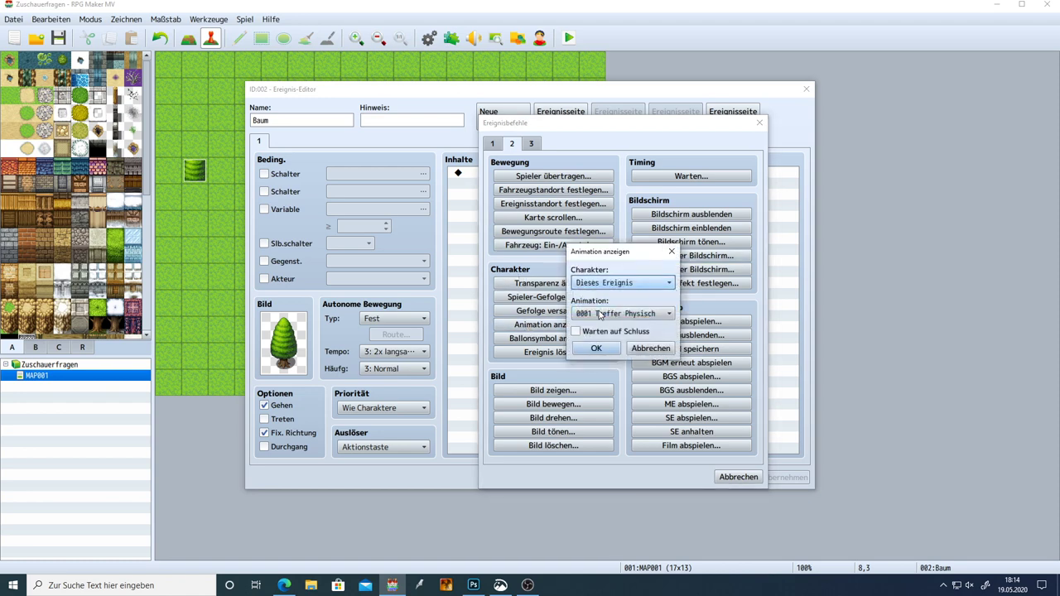
left_click_drag(615, 253, 727, 249)
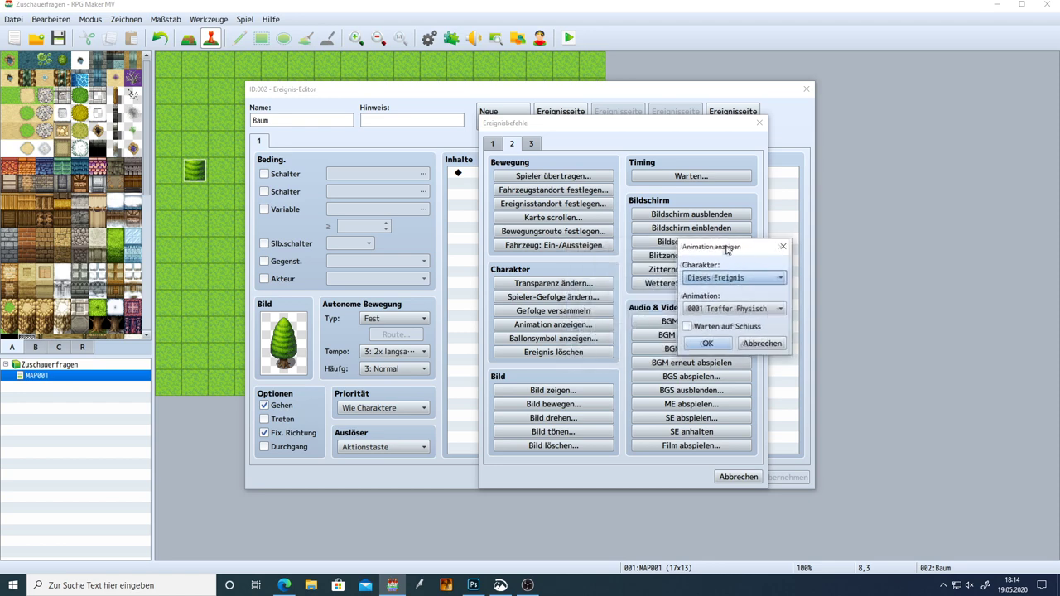
left_click(717, 309)
mouse_move(790, 294)
left_mouse_down()
mouse_move(787, 337)
mouse_move(787, 290)
left_mouse_up()
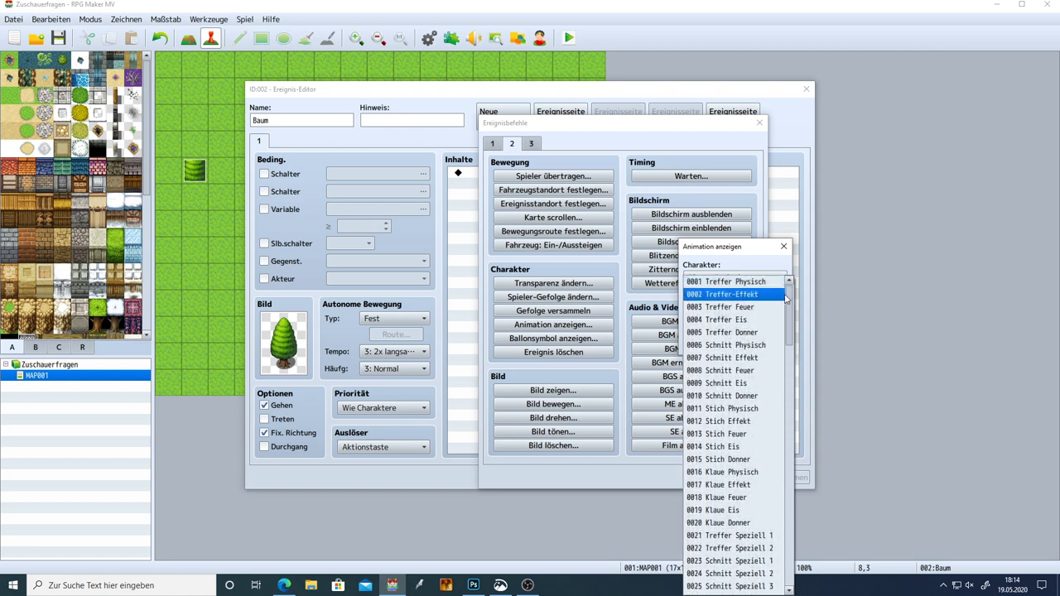
left_click_drag(789, 298, 789, 300)
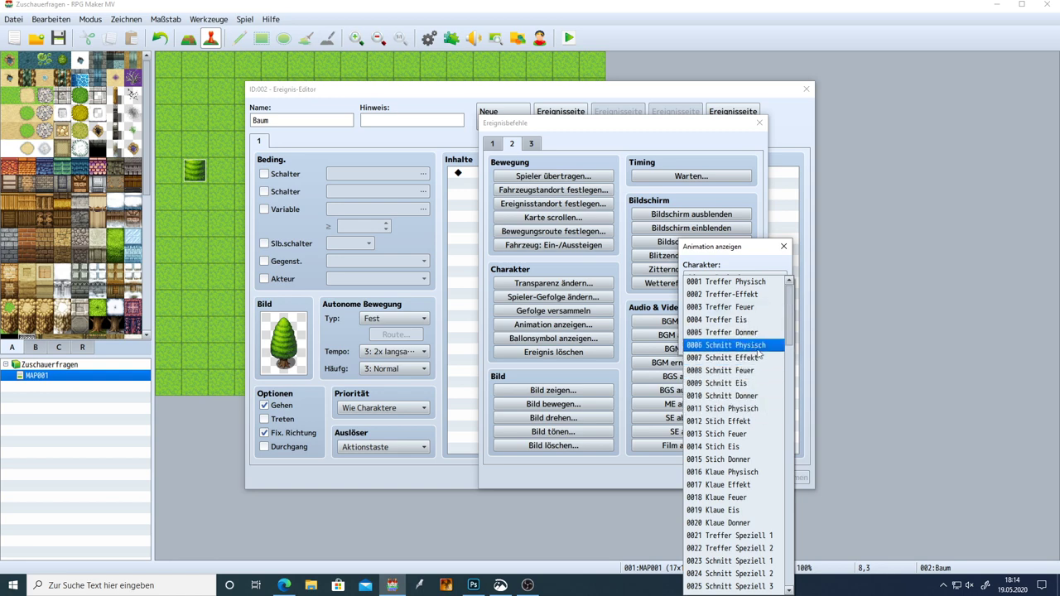
scroll(789, 589, "down", 20)
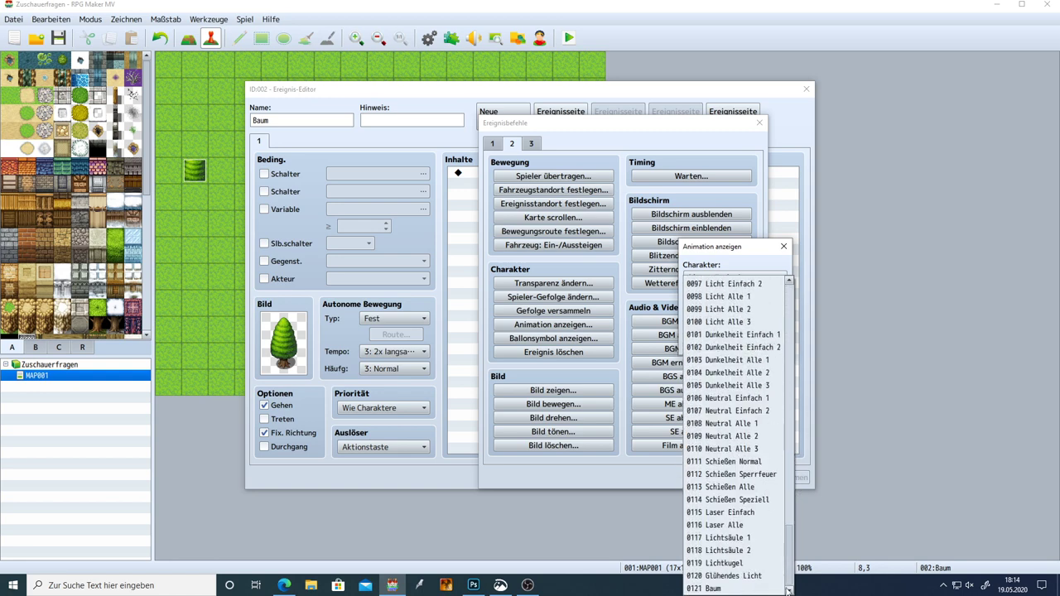
left_click(710, 589)
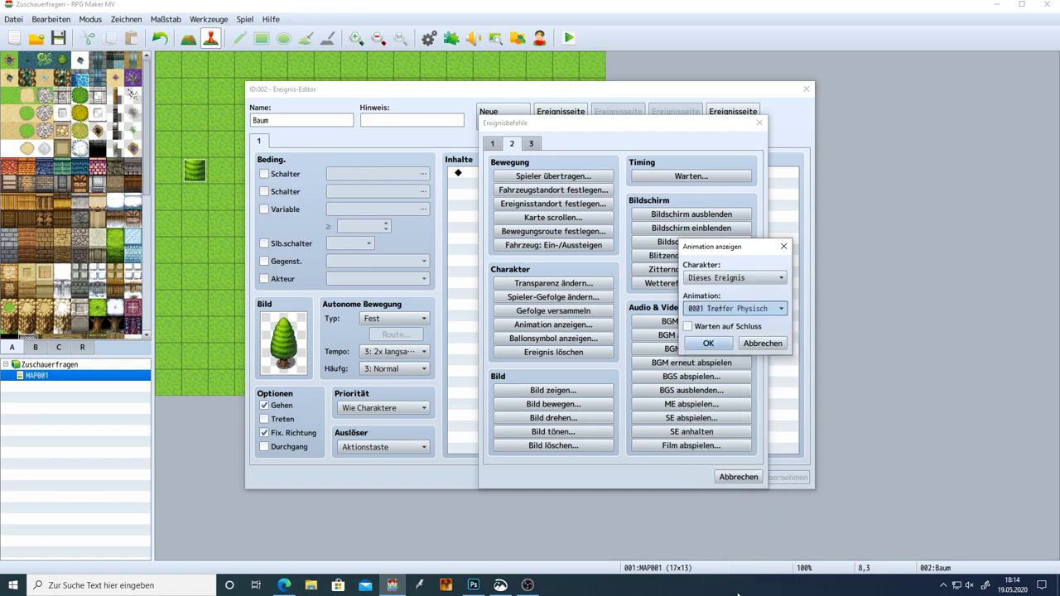
left_click(702, 327)
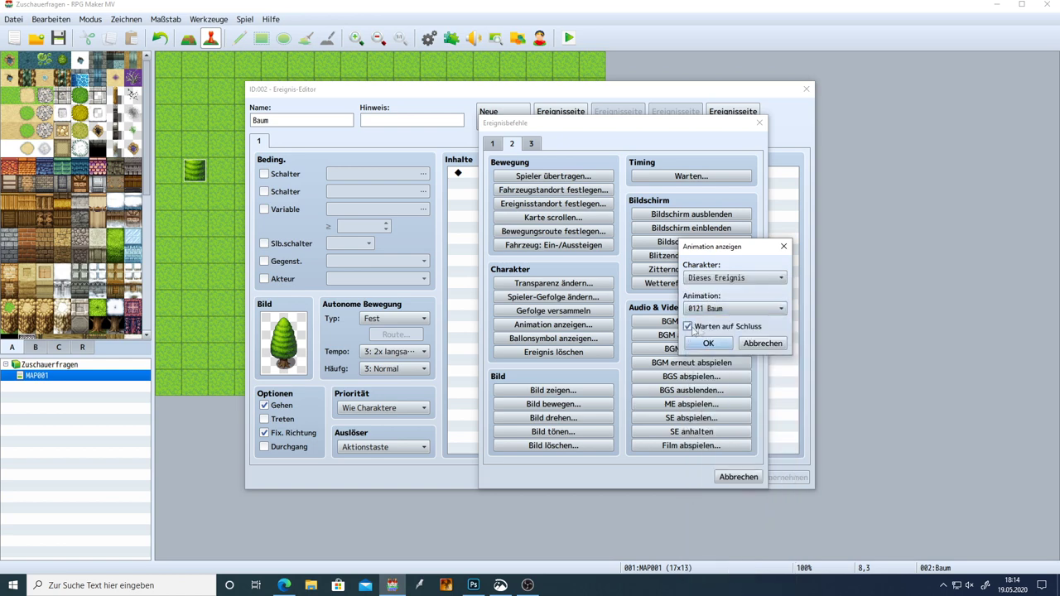
left_click(708, 343)
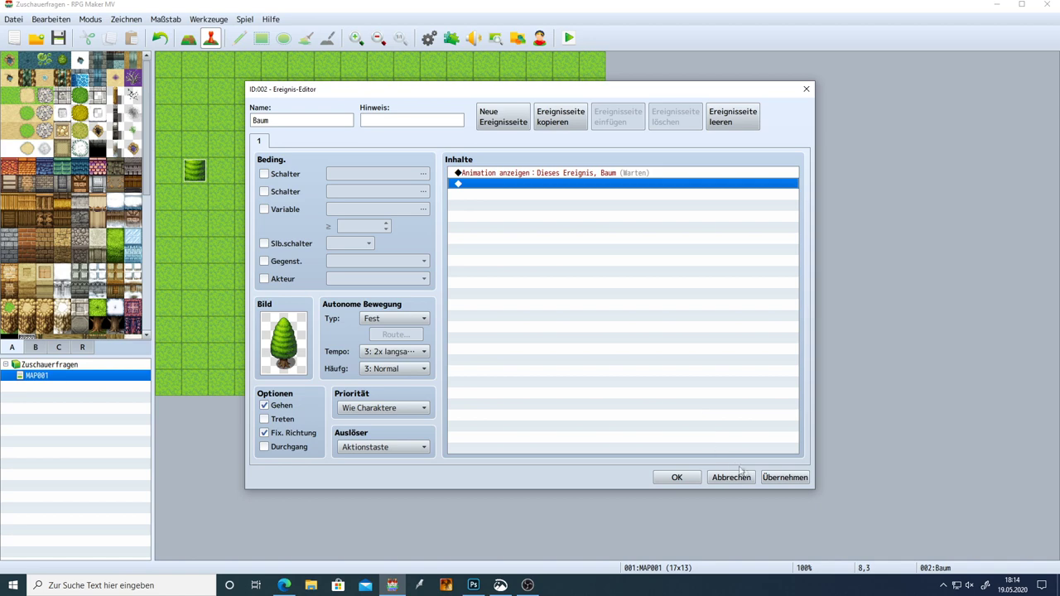
Add a conditional branch with an Else branch below the animation, checking that the character Spieler faces Links, and apply the changes
double_click(531, 193)
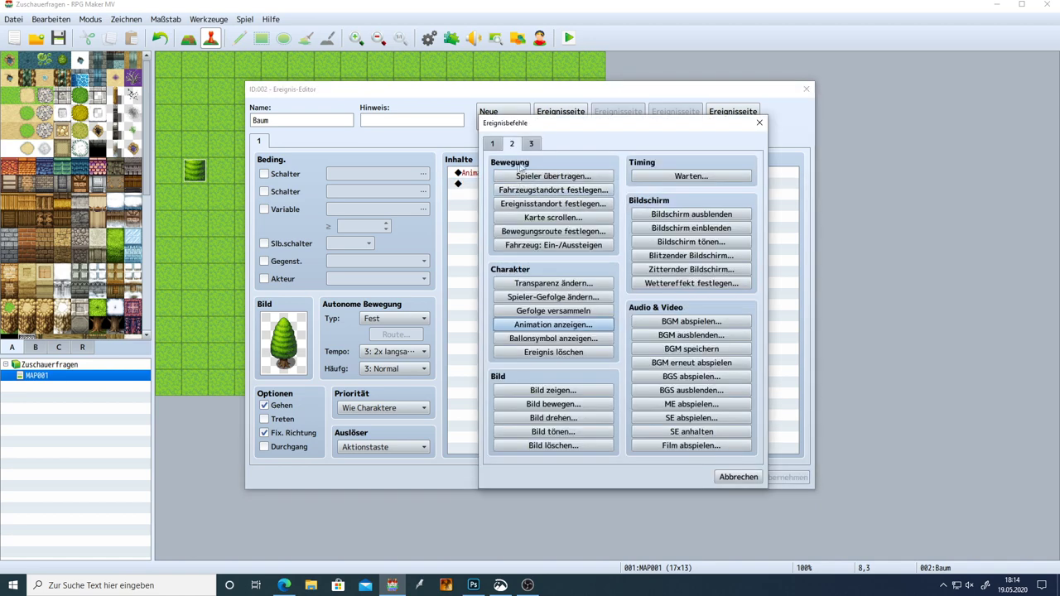
left_click(493, 144)
left_click(546, 350)
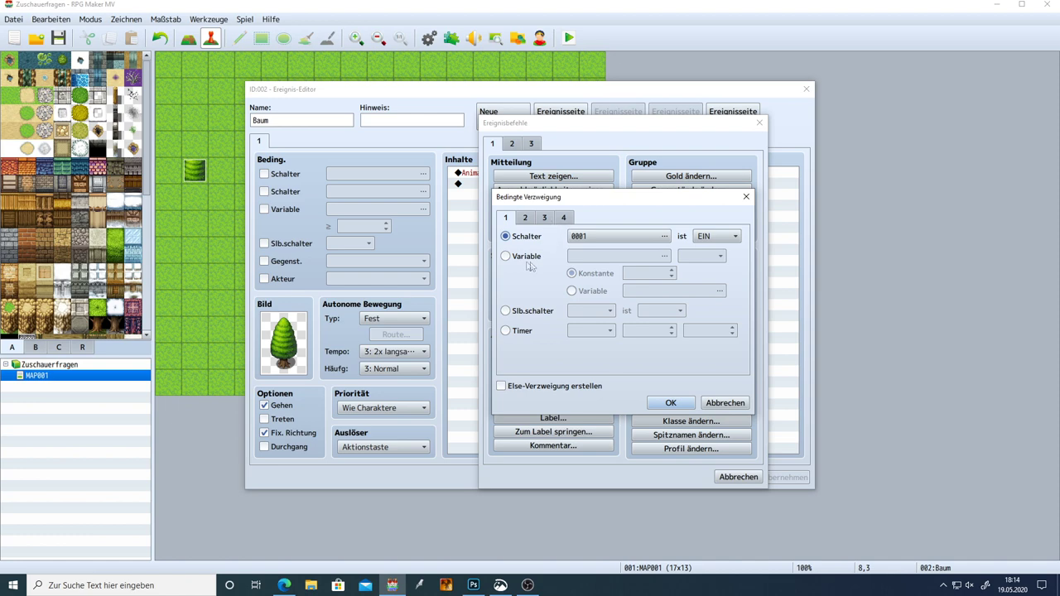
left_click(563, 218)
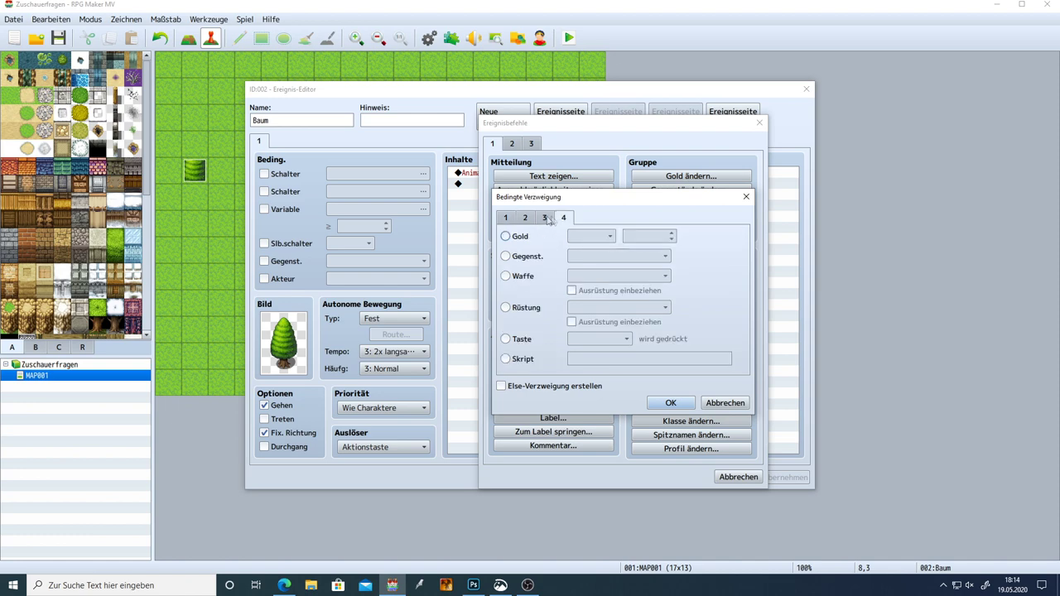
left_click(544, 218)
left_click(505, 290)
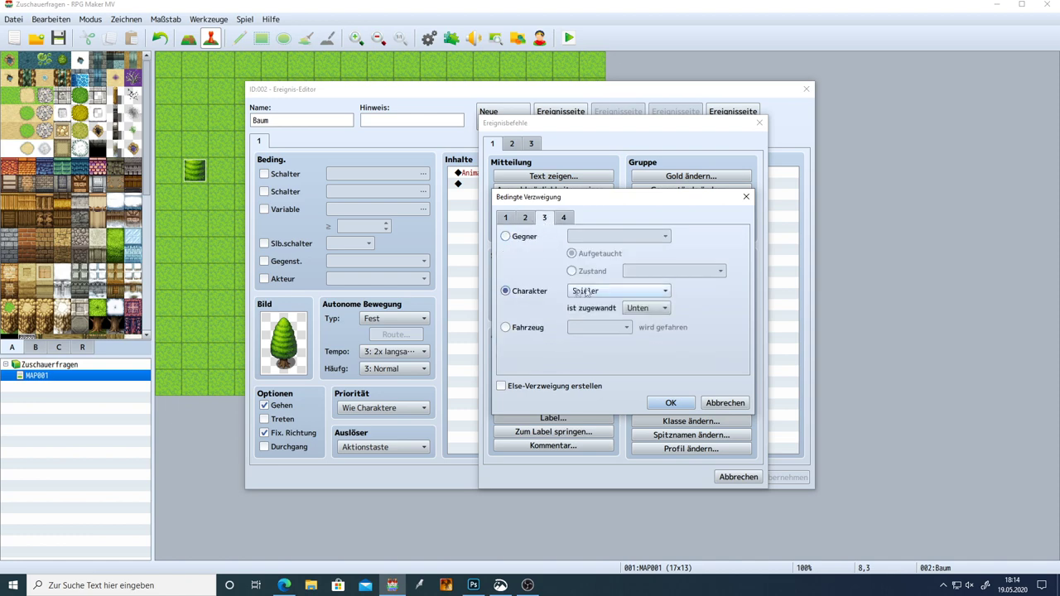
left_click(647, 309)
left_click(651, 334)
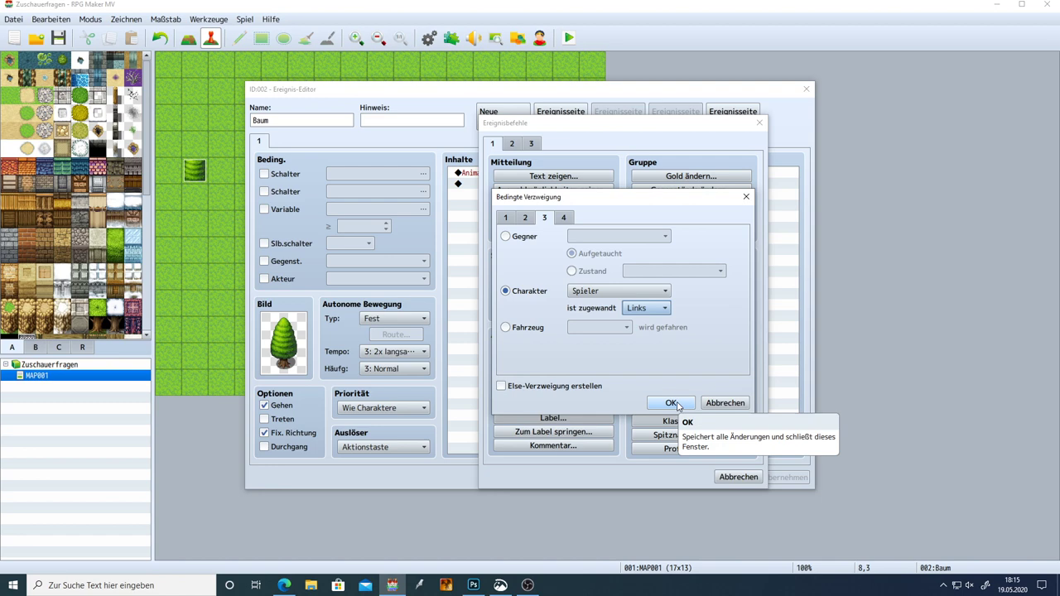
left_click(576, 386)
left_click(671, 404)
left_click(783, 477)
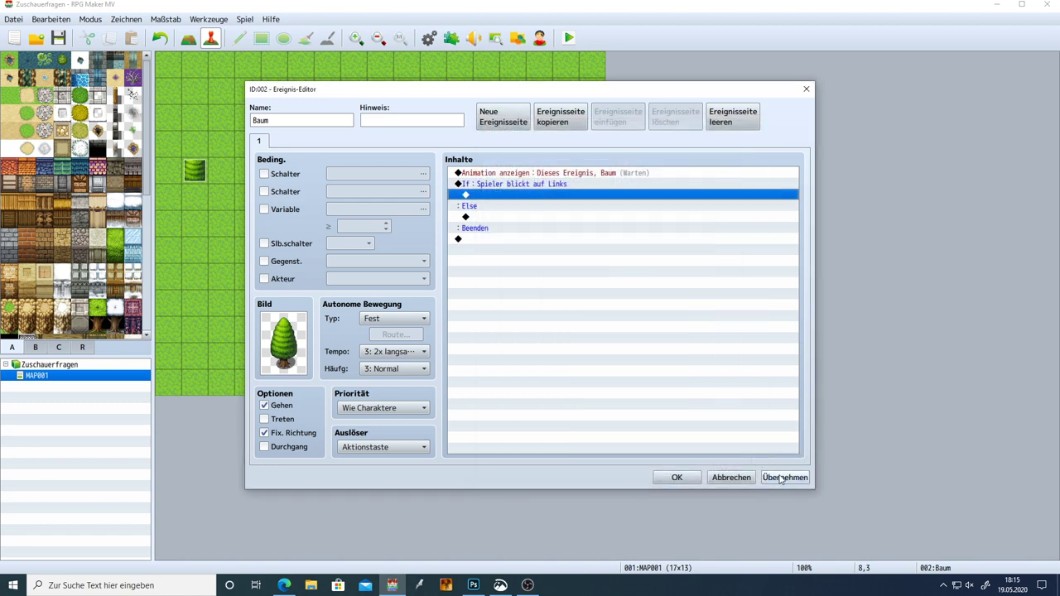
Insert a command in the If branch that sets self switch B to EIN
double_click(501, 200)
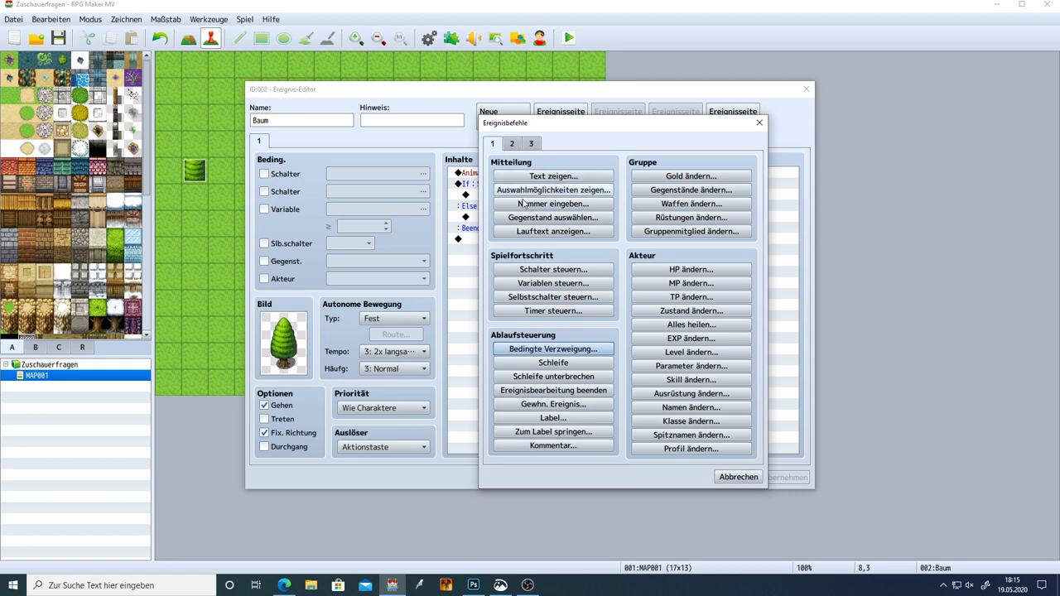
left_click(555, 298)
left_click(596, 288)
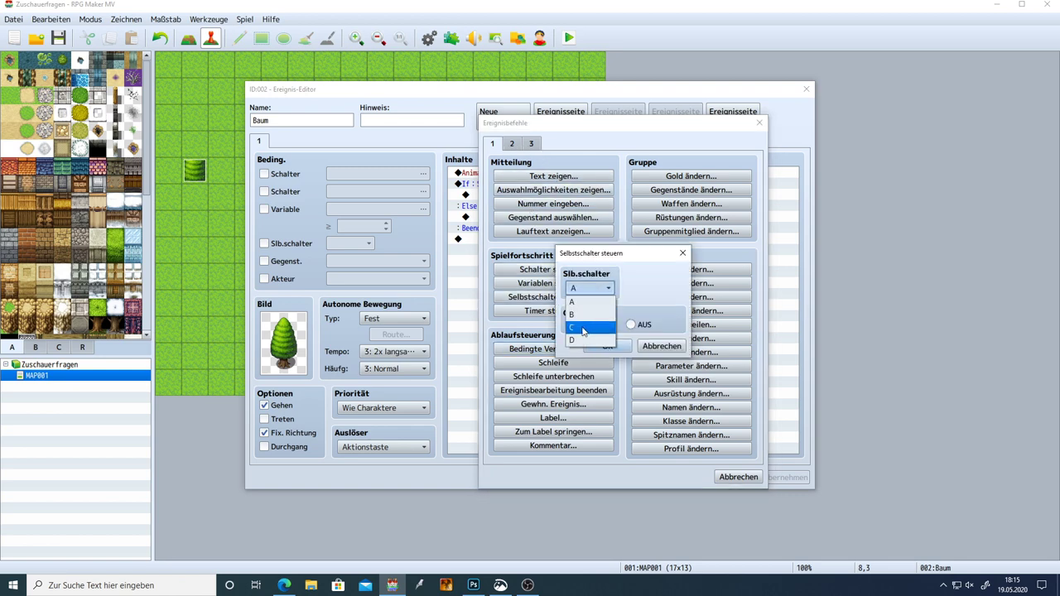
left_click(583, 314)
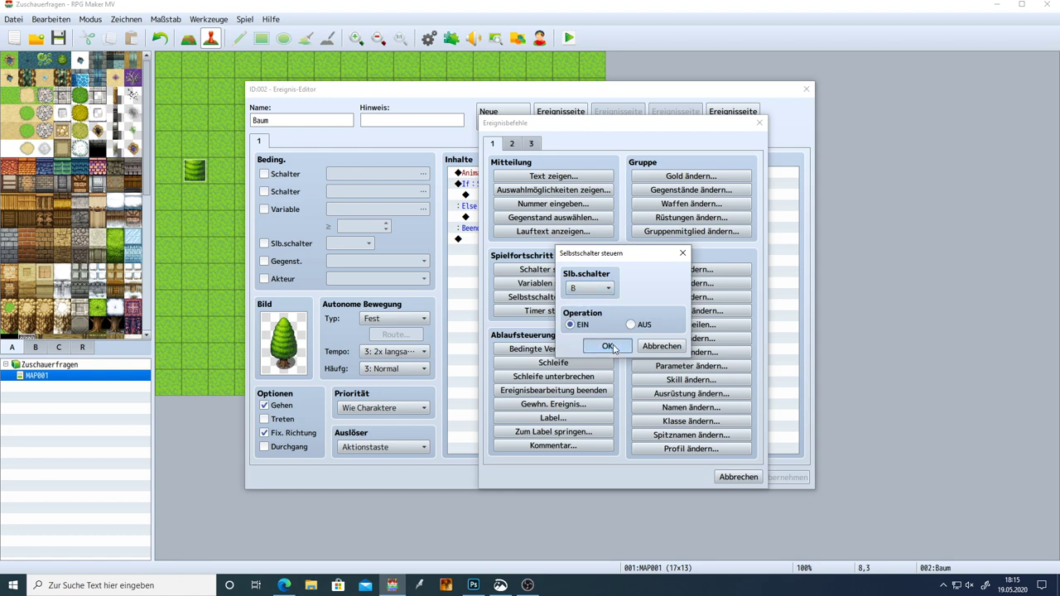
left_click(605, 347)
Copy the self switch command into the Else branch, change its switch to A, and apply the changes
left_click(582, 195)
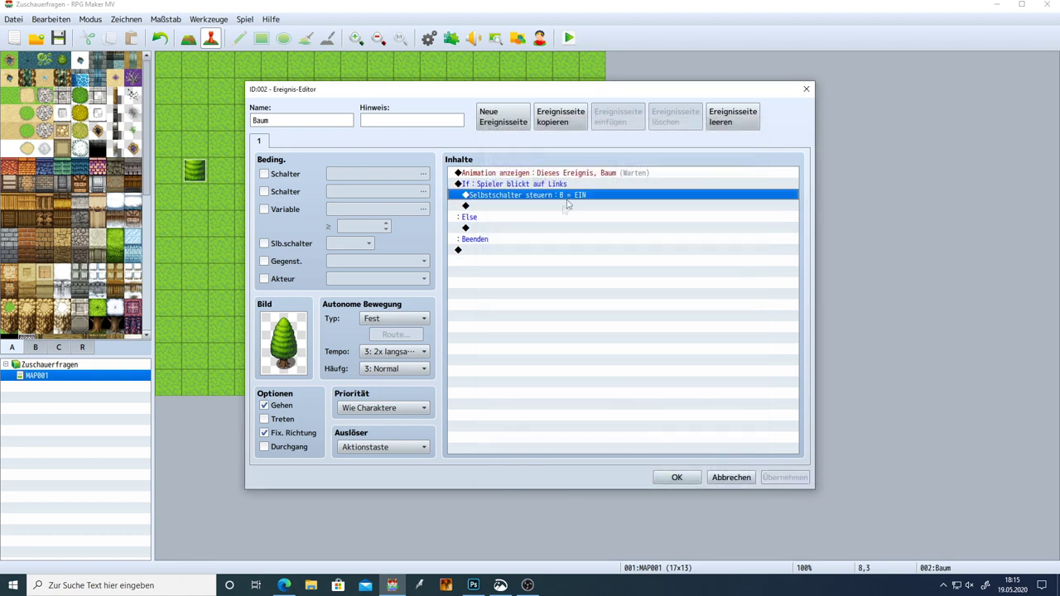
left_click(528, 228)
key("ctrl+v")
left_click(522, 228)
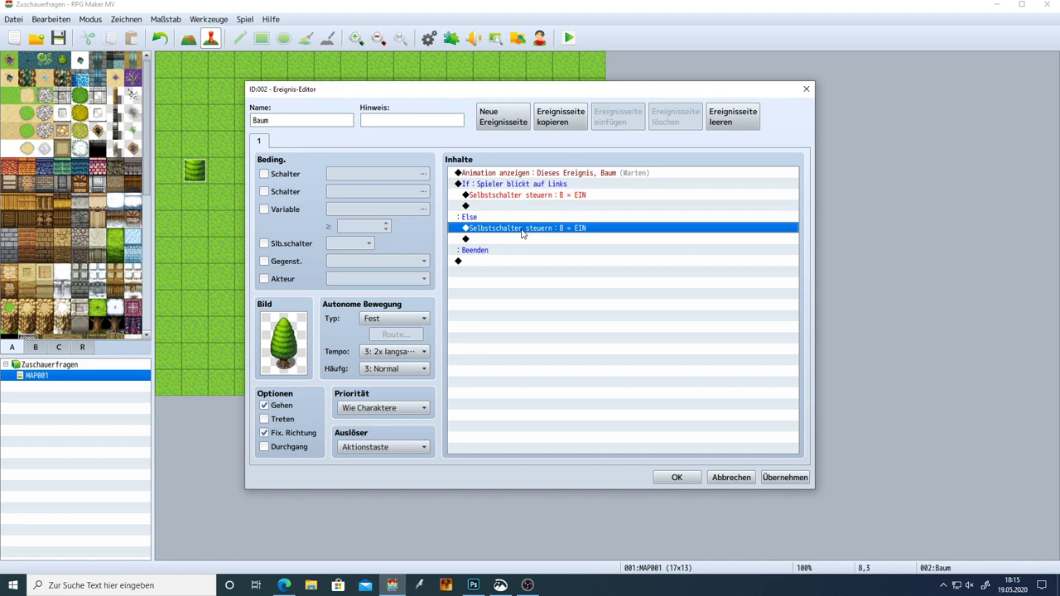
double_click(523, 230)
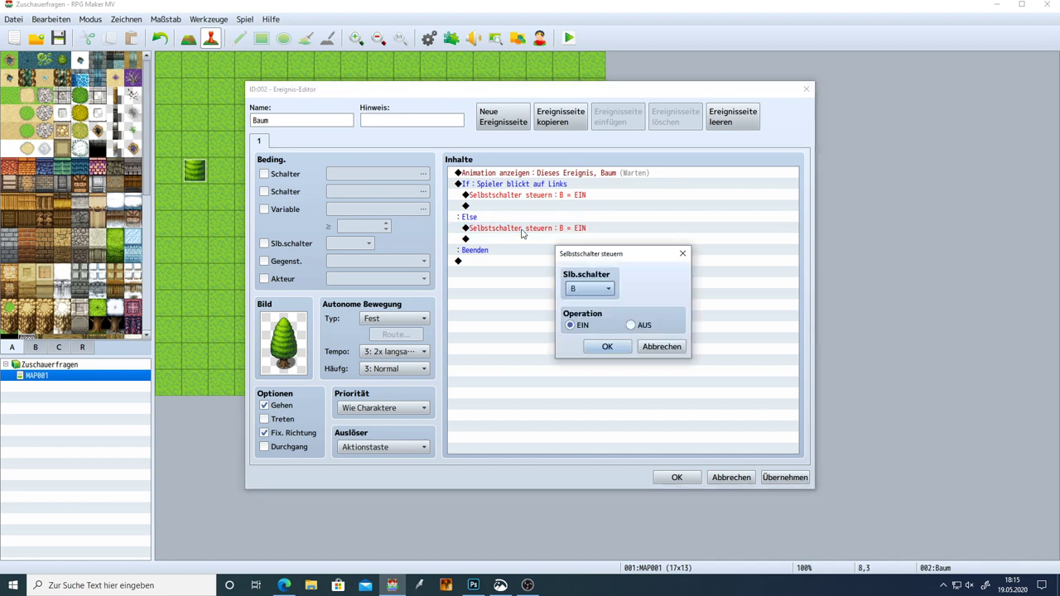
left_click(590, 288)
left_click(589, 303)
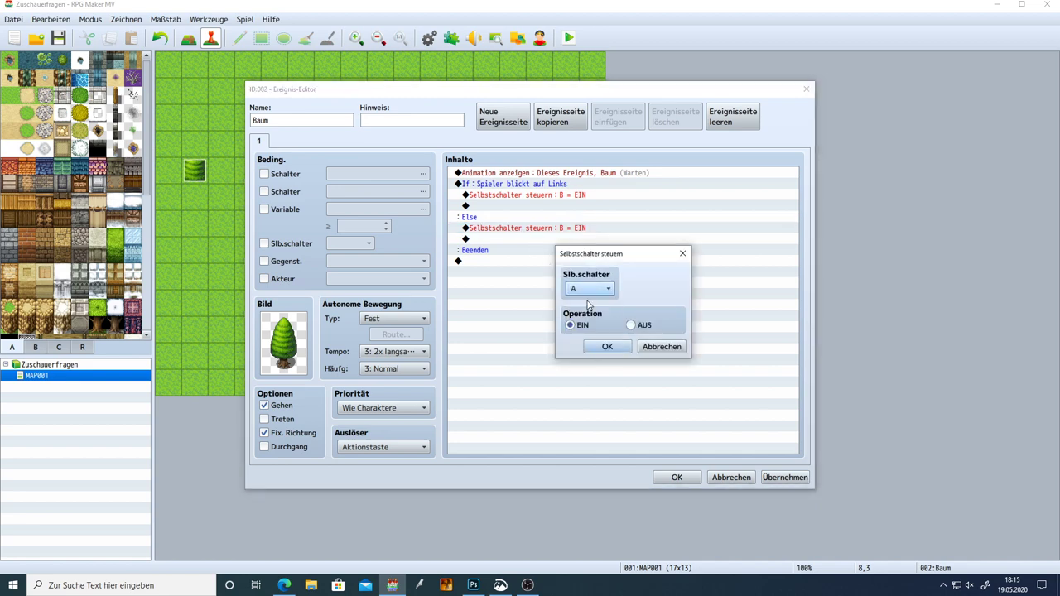
left_click(601, 346)
left_click(791, 479)
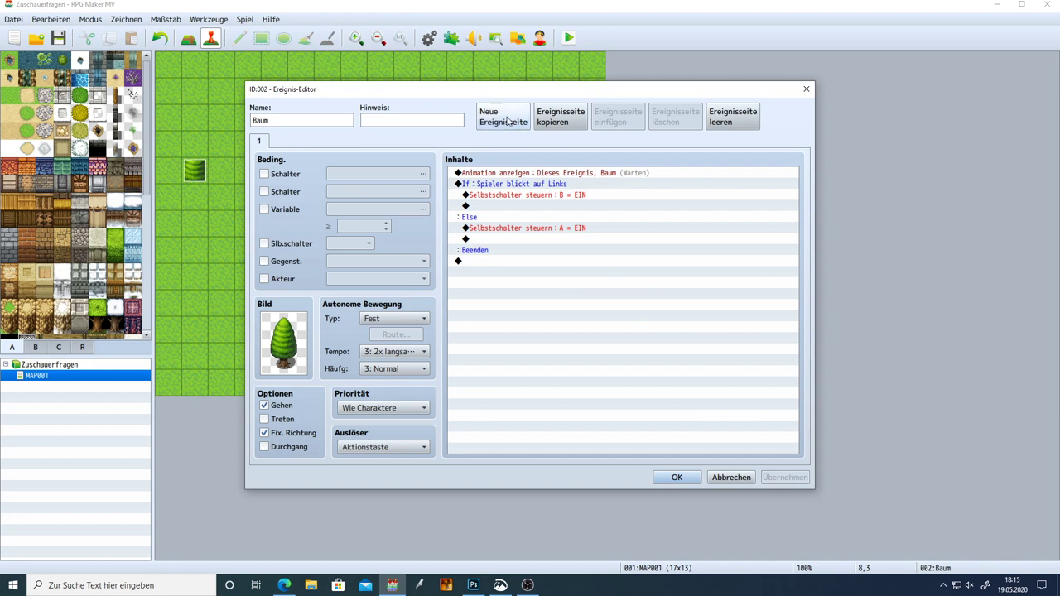
Duplicate the Baum event page as page 2 and delete all commands from the copy
left_click(562, 120)
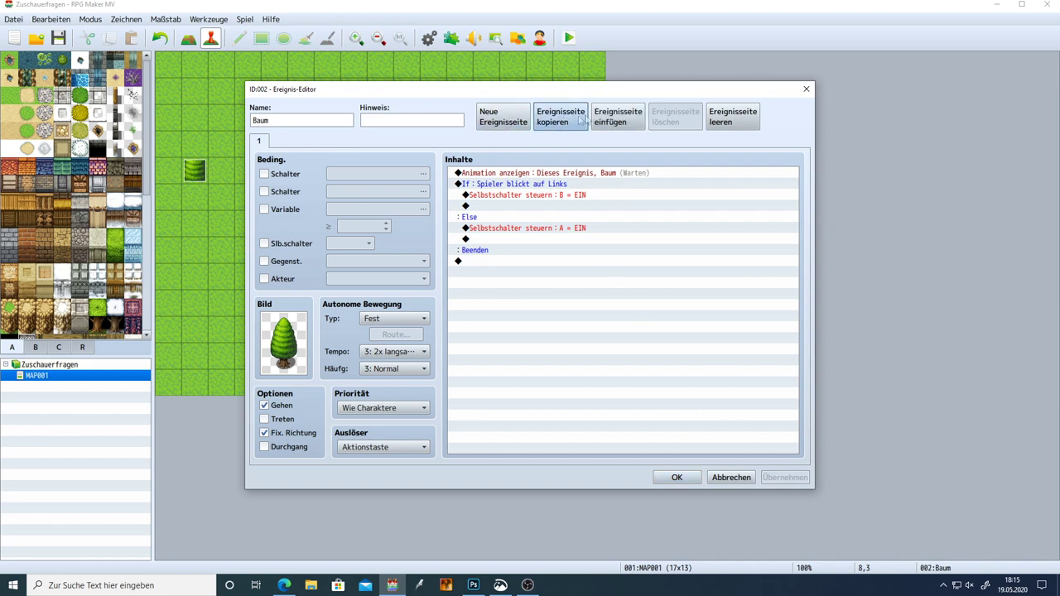
left_click(598, 118)
left_click(515, 174)
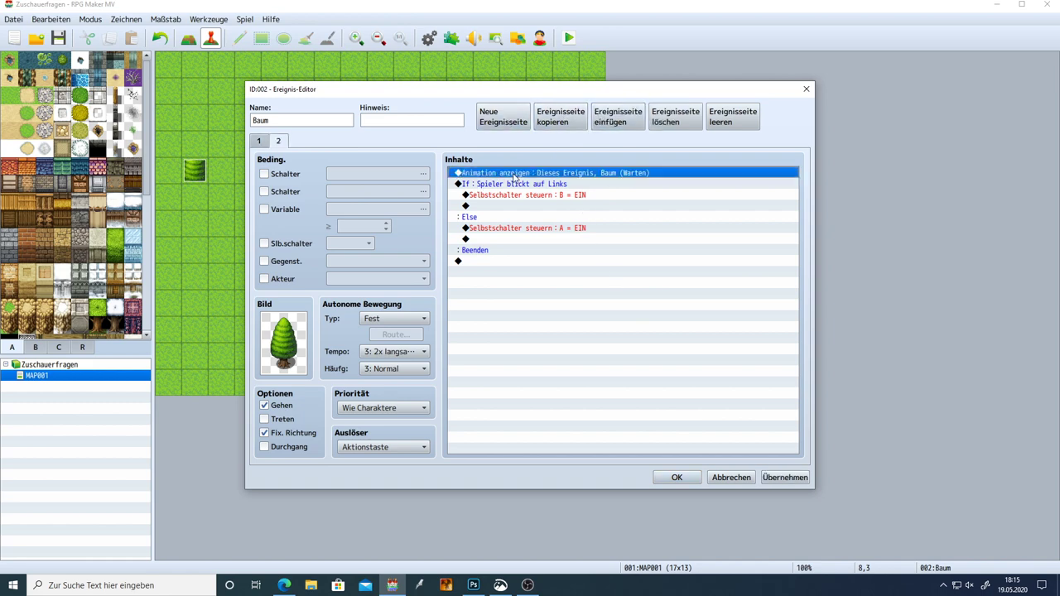
key("ctrl+a")
key("Delete")
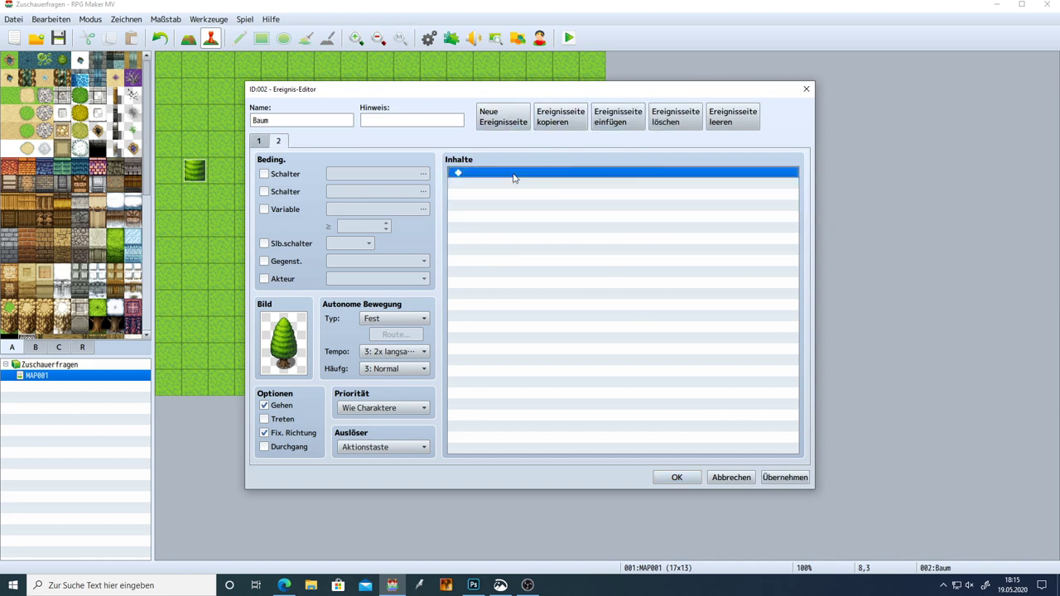
Make page 2 require self switch A, and check its !$Baum graphic against page 1
left_click(266, 243)
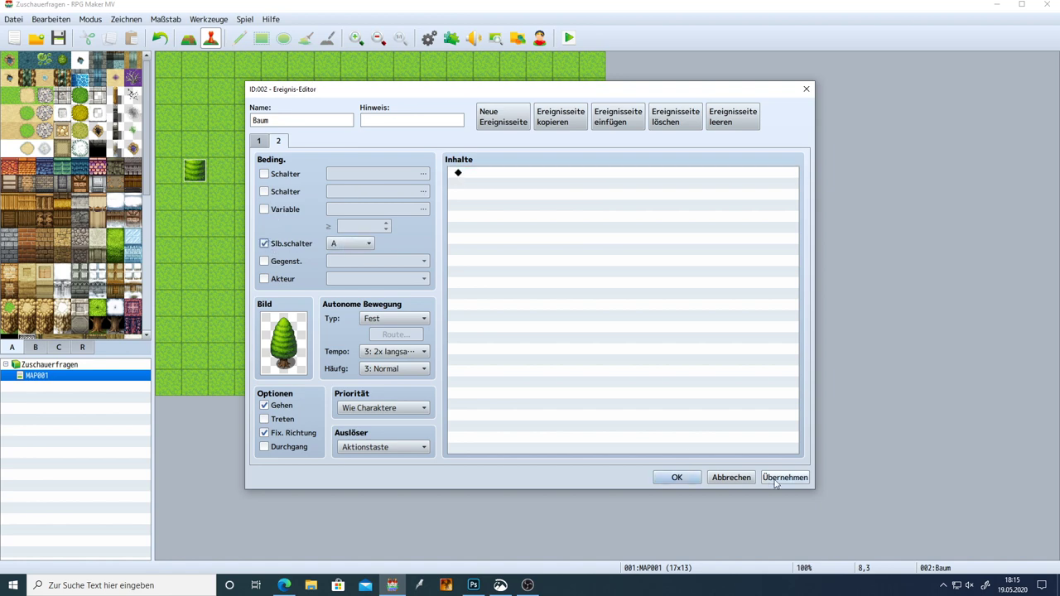
double_click(263, 334)
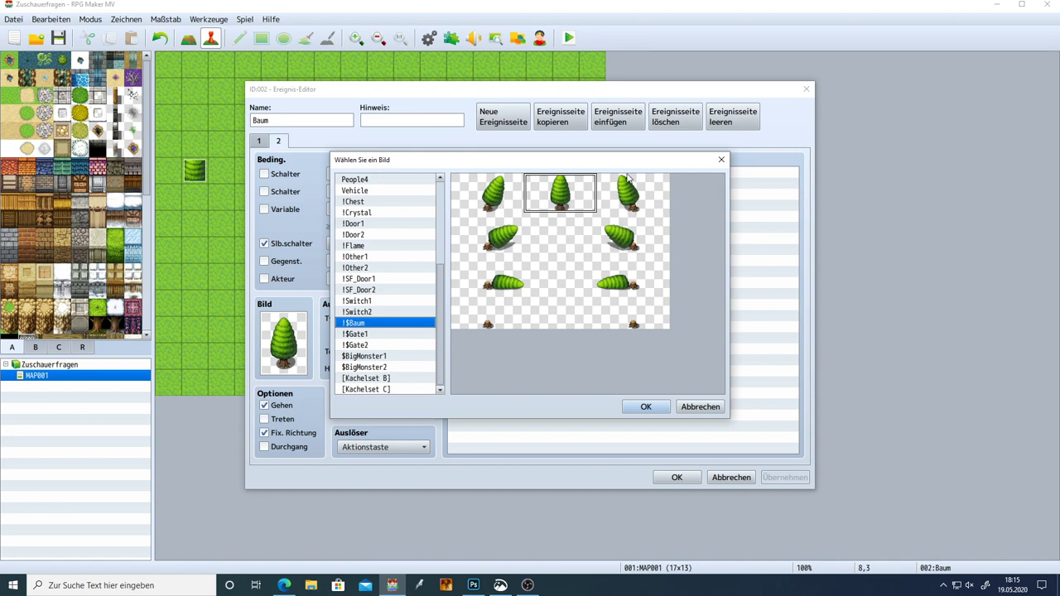
left_click(647, 408)
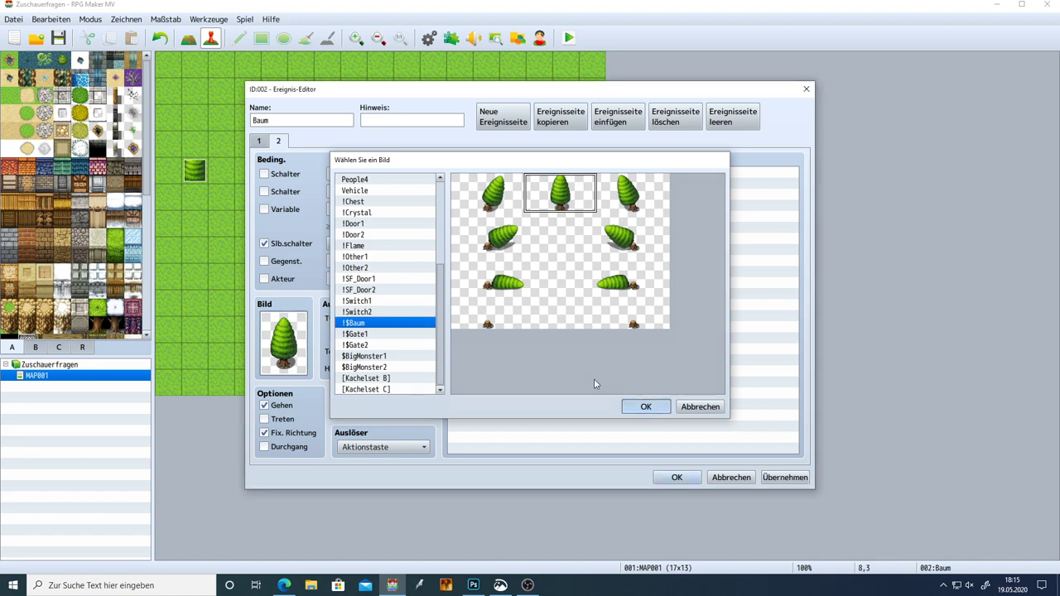
left_click(259, 141)
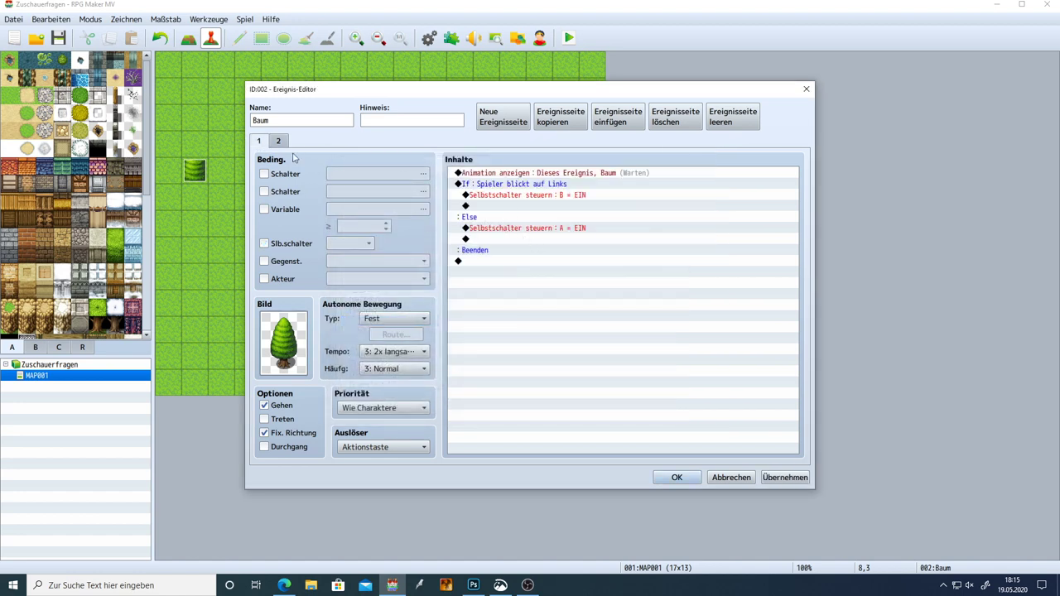
left_click(280, 142)
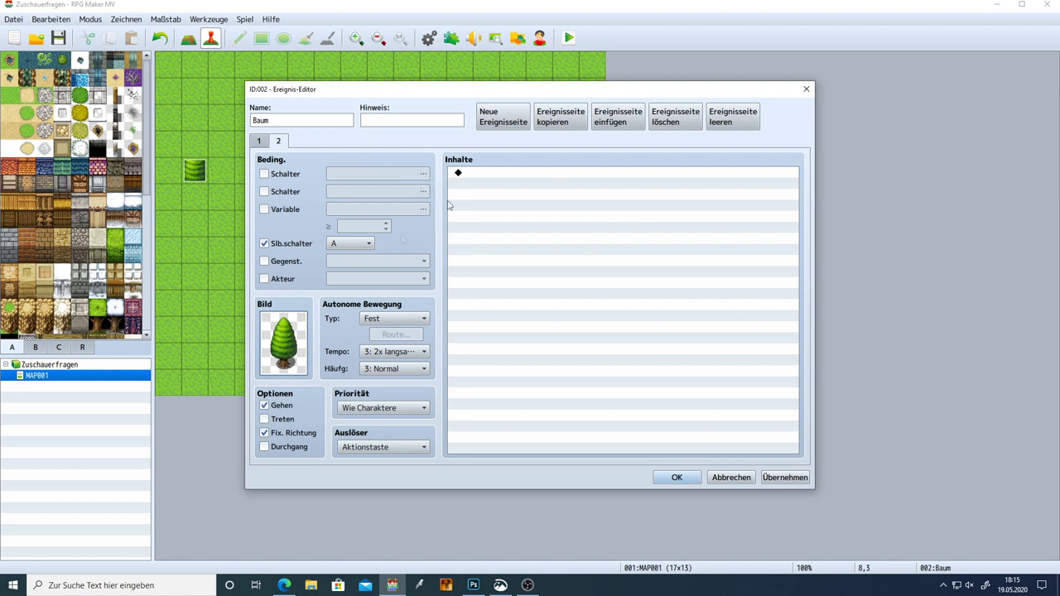
Set page 2's graphic to the right-leaning tree in the first row of !$Baum, disable Fix. Richtung and apply
double_click(281, 354)
double_click(489, 192)
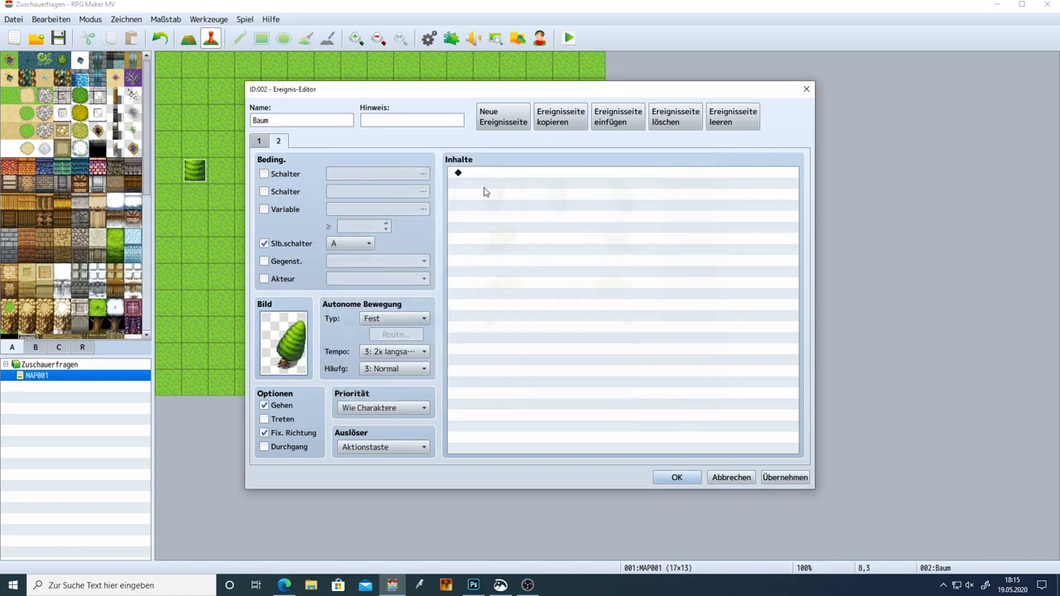
left_click(305, 436)
left_click(770, 479)
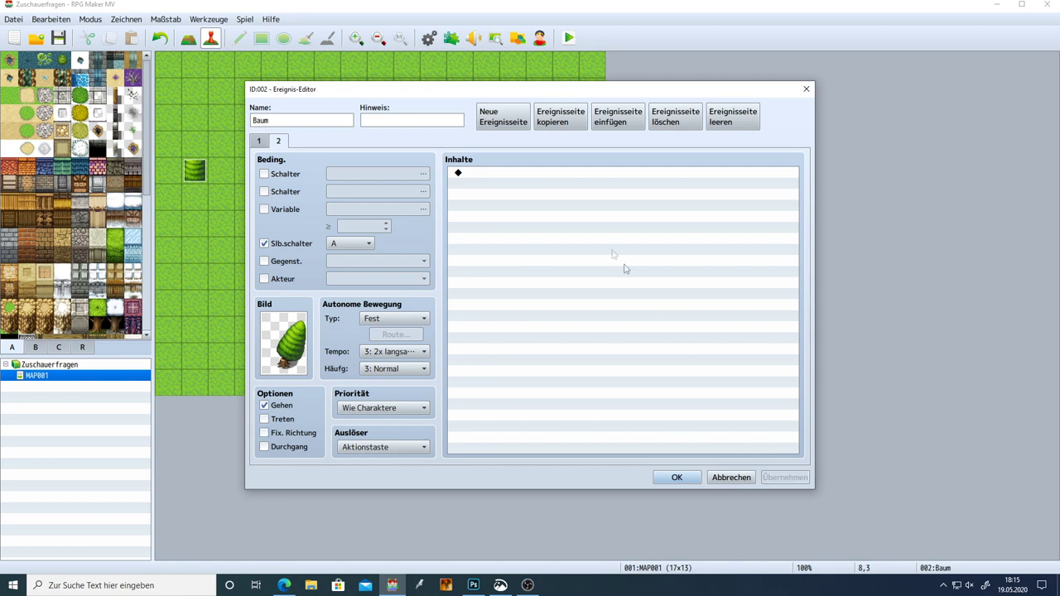
Add a movement route for Dieses Ereignis with a 6-frame wait to page 2 and save the Baum event
double_click(496, 175)
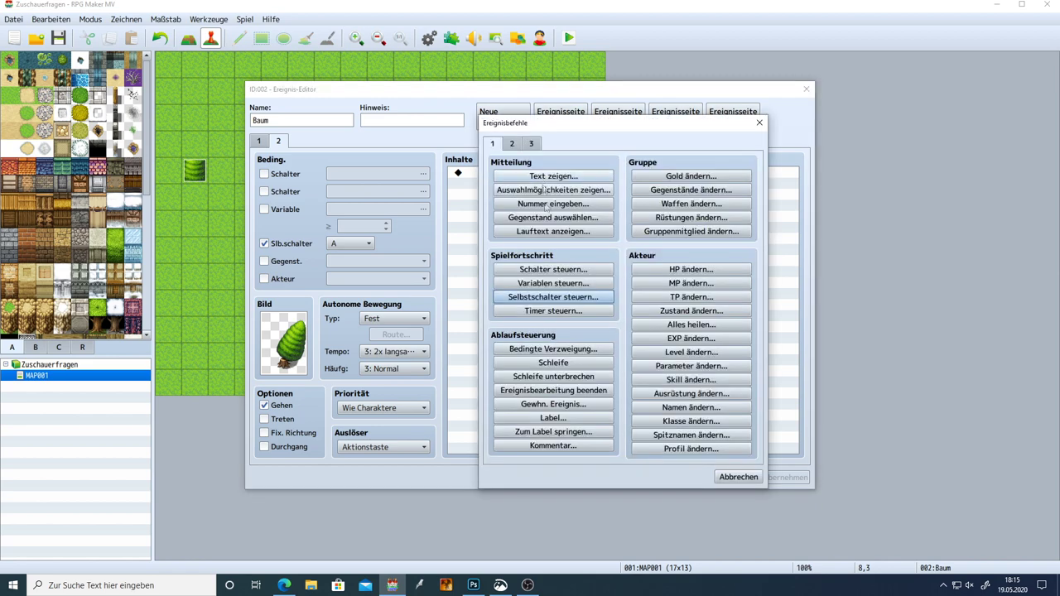
left_click(511, 144)
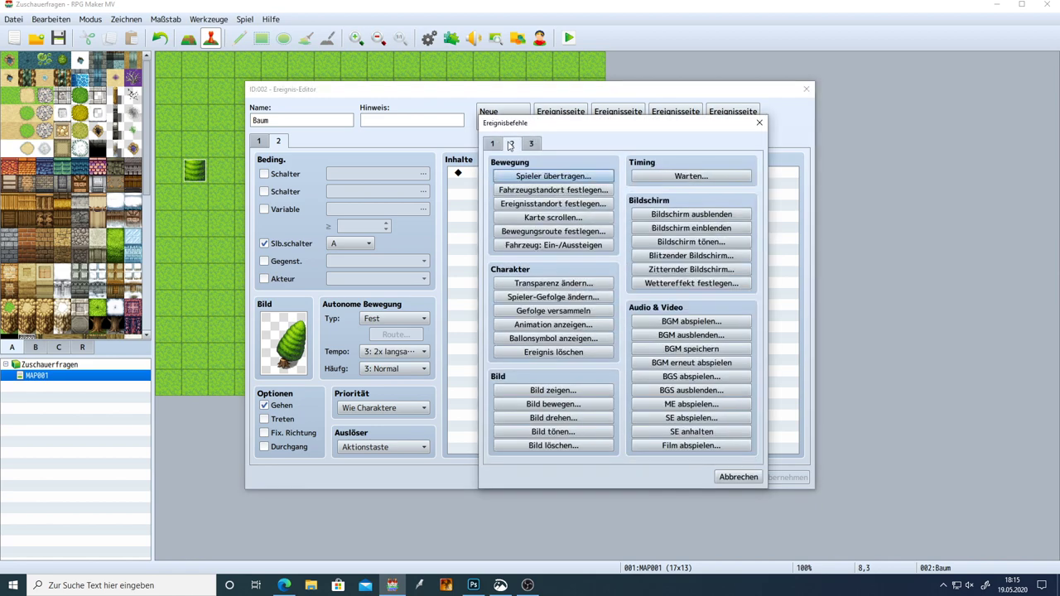
left_click(553, 231)
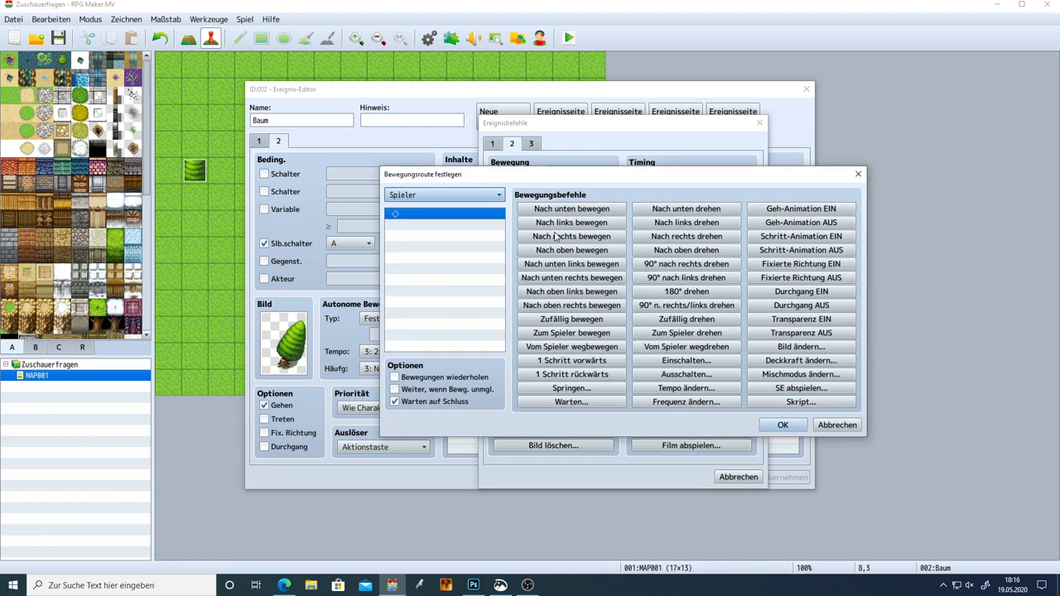
left_click(443, 195)
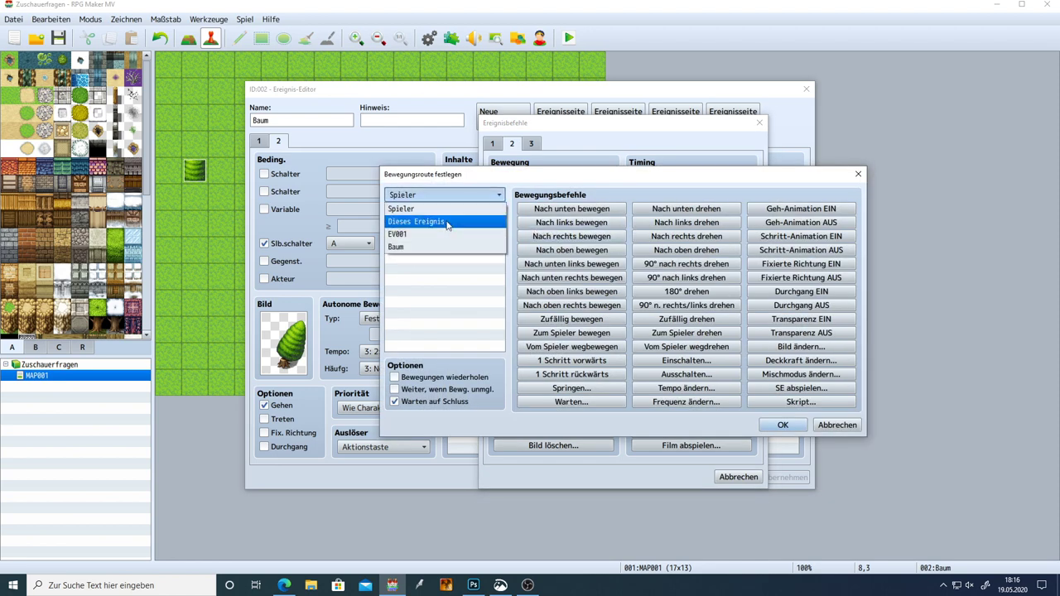
left_click(423, 221)
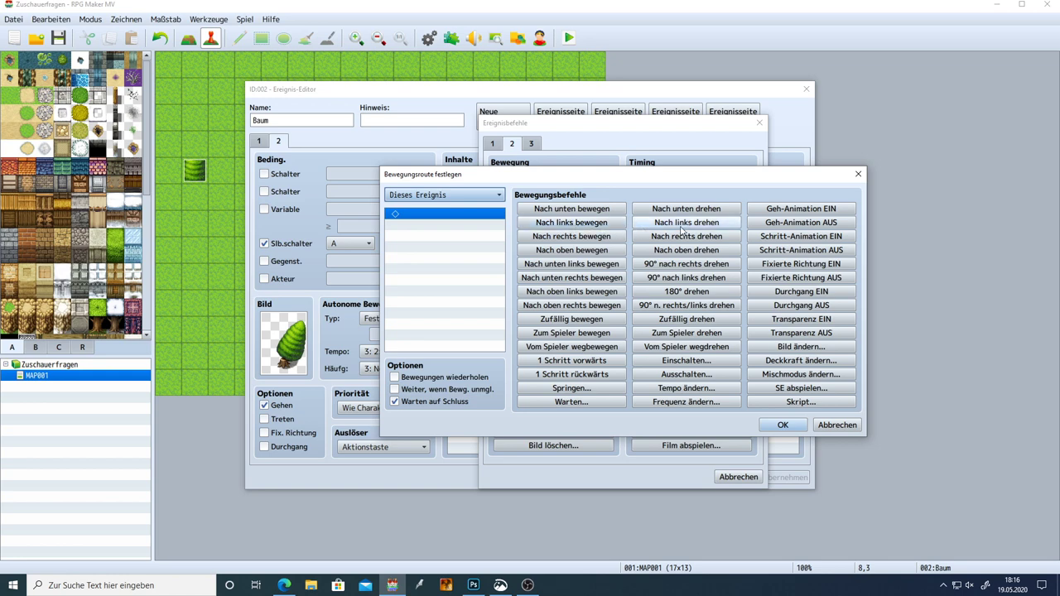
left_click(572, 402)
left_click(609, 326)
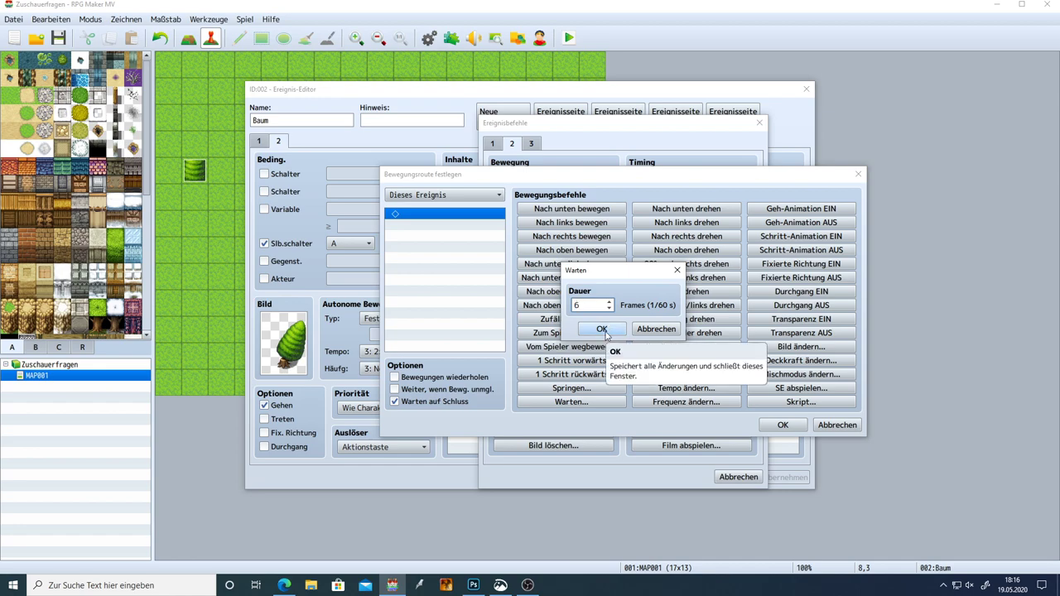
left_click(602, 328)
left_click(783, 425)
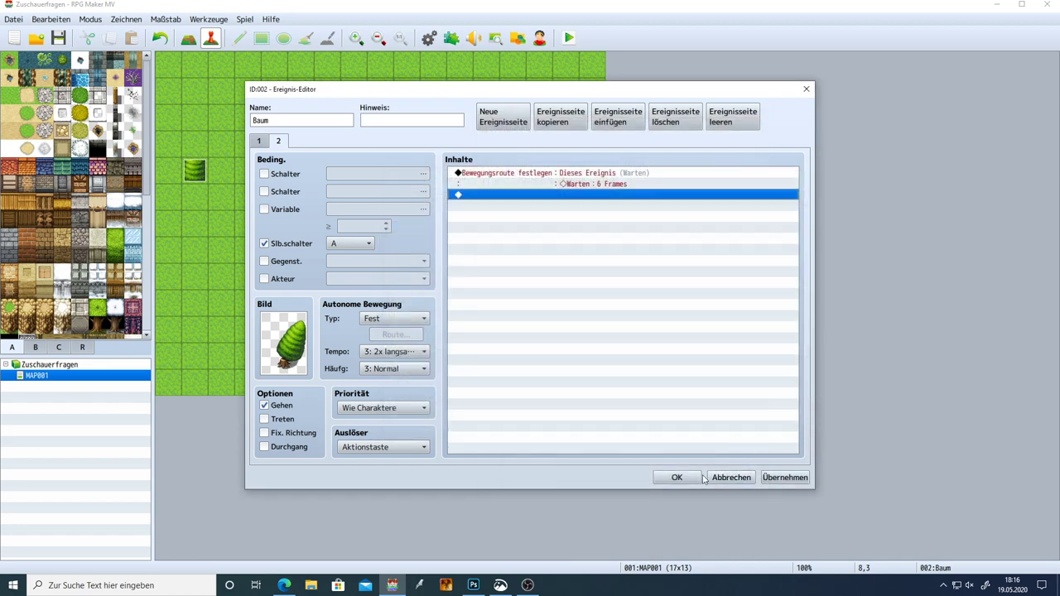
left_click(675, 476)
Check page 2 of the finished tree event EV001 for reference
double_click(205, 174)
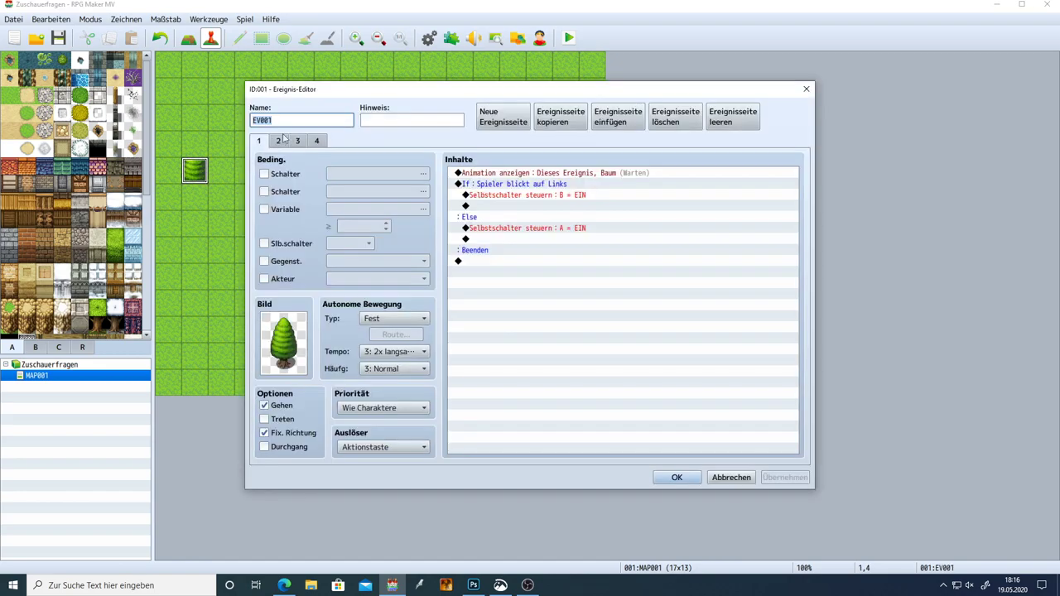
left_click(278, 140)
left_click(676, 477)
Reopen page 2 of the Baum event and set the wait in its movement route to 5 frames
double_click(381, 144)
left_click(278, 141)
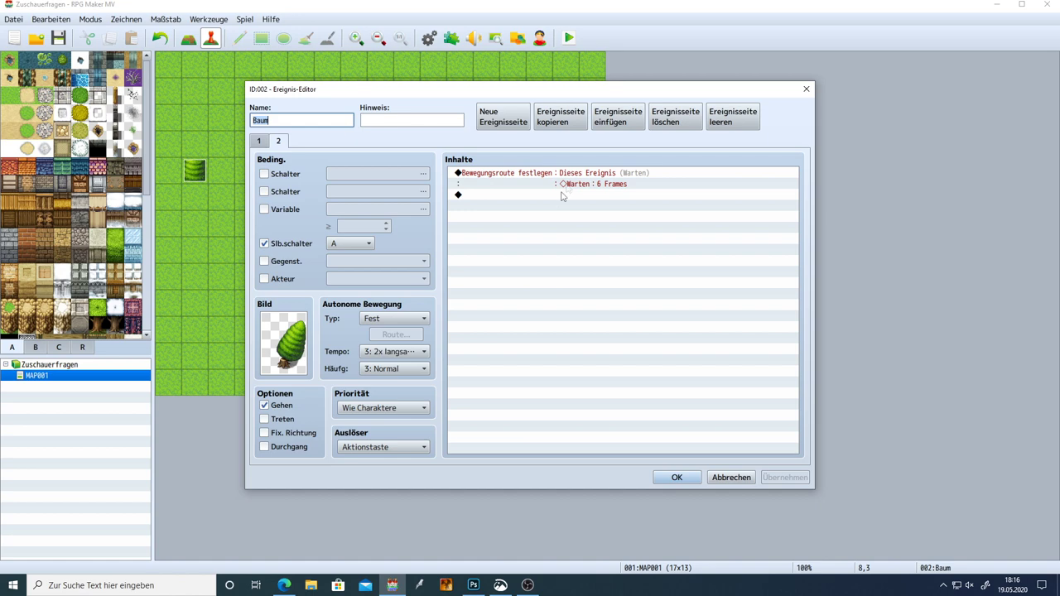
double_click(568, 174)
double_click(424, 218)
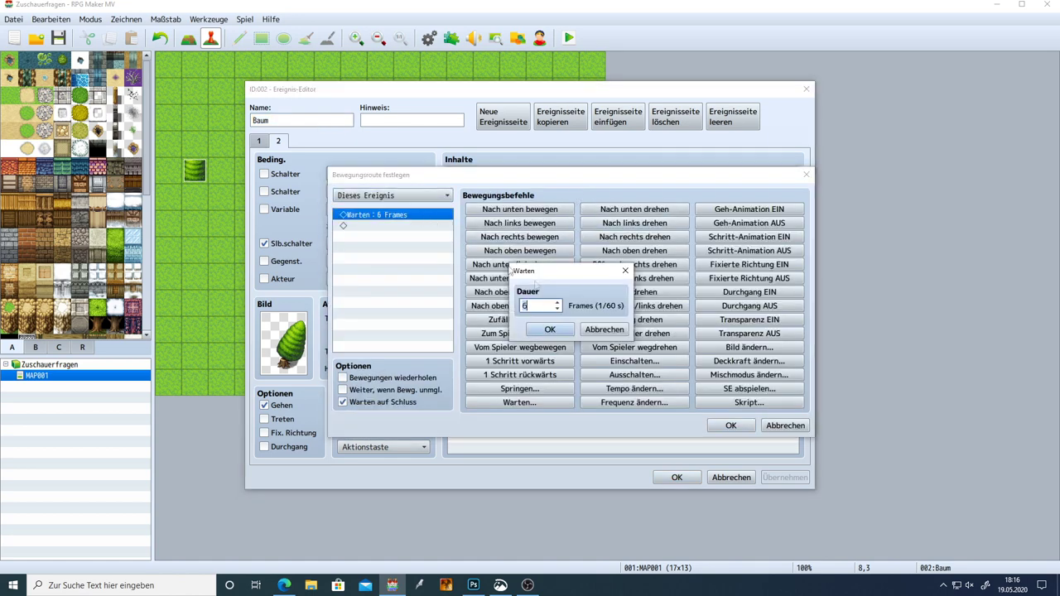
scroll(537, 303, "down", 1)
left_click(548, 328)
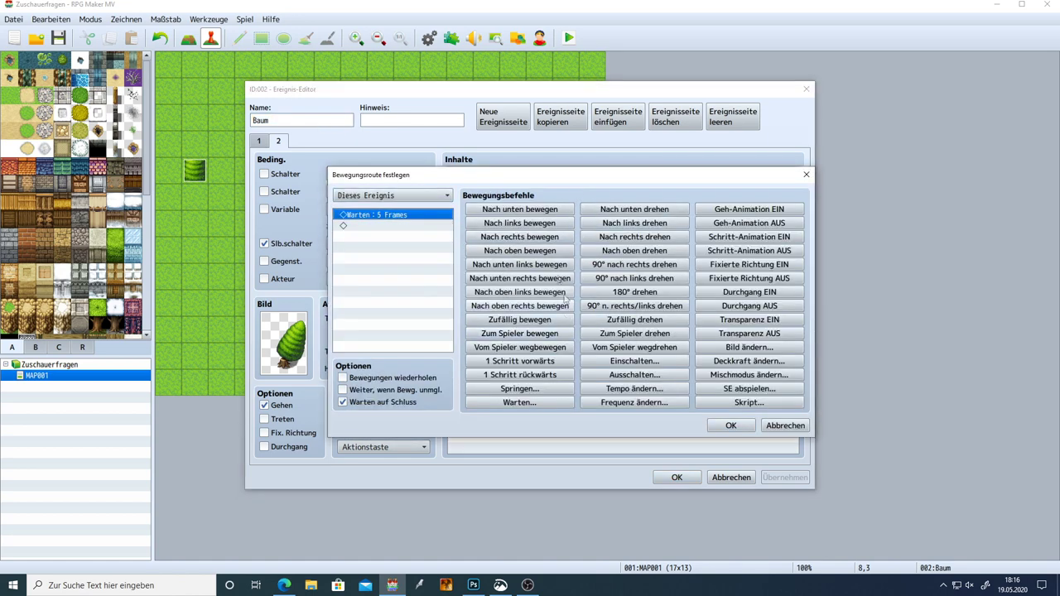
Append Nach links drehen and a 5-frame wait to the movement route
left_click(397, 226)
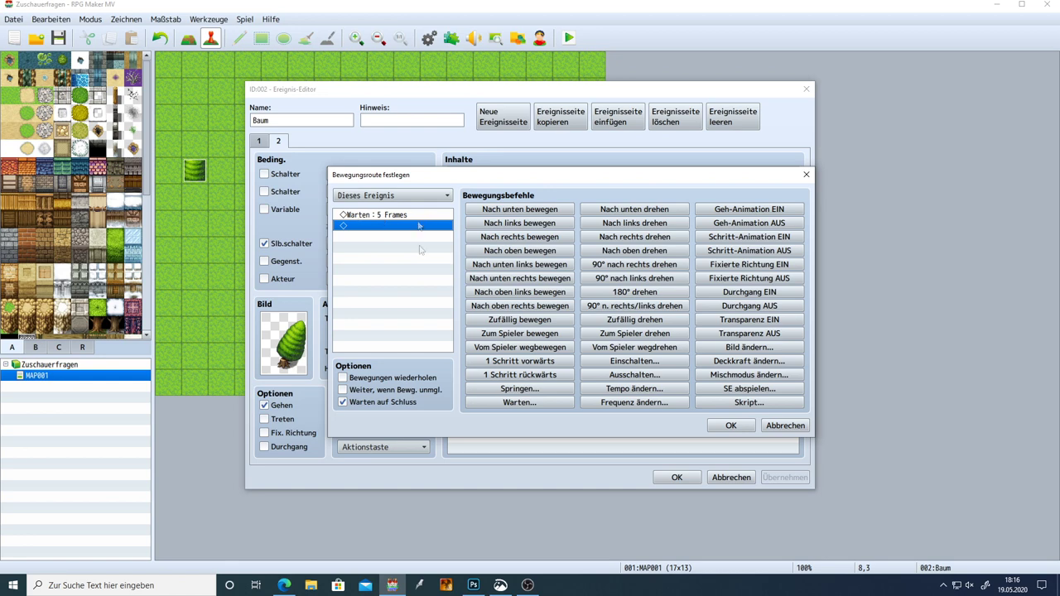
left_click(662, 222)
left_click(550, 403)
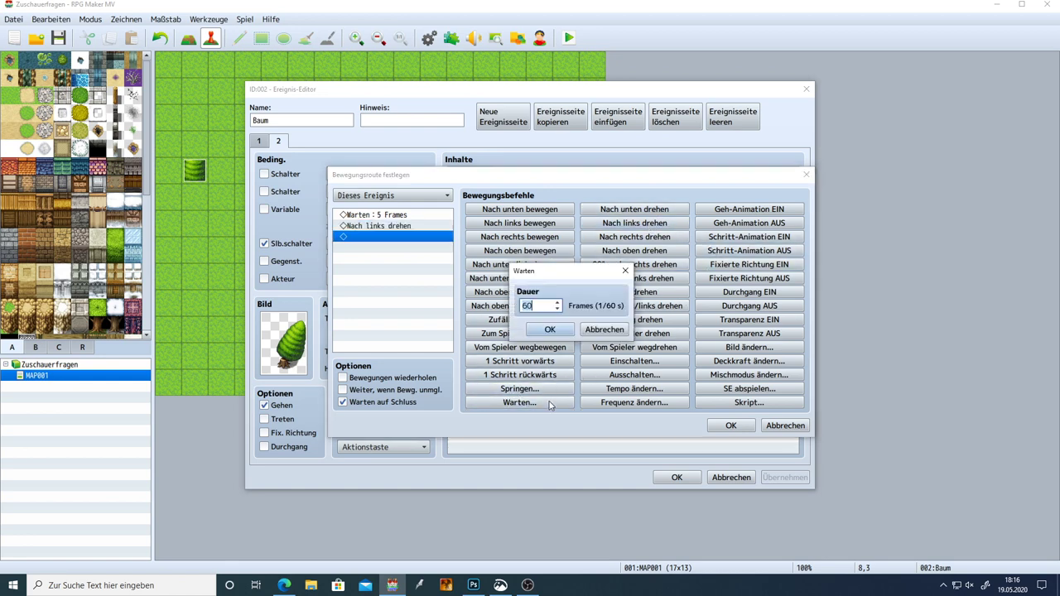
type("5")
key("Return")
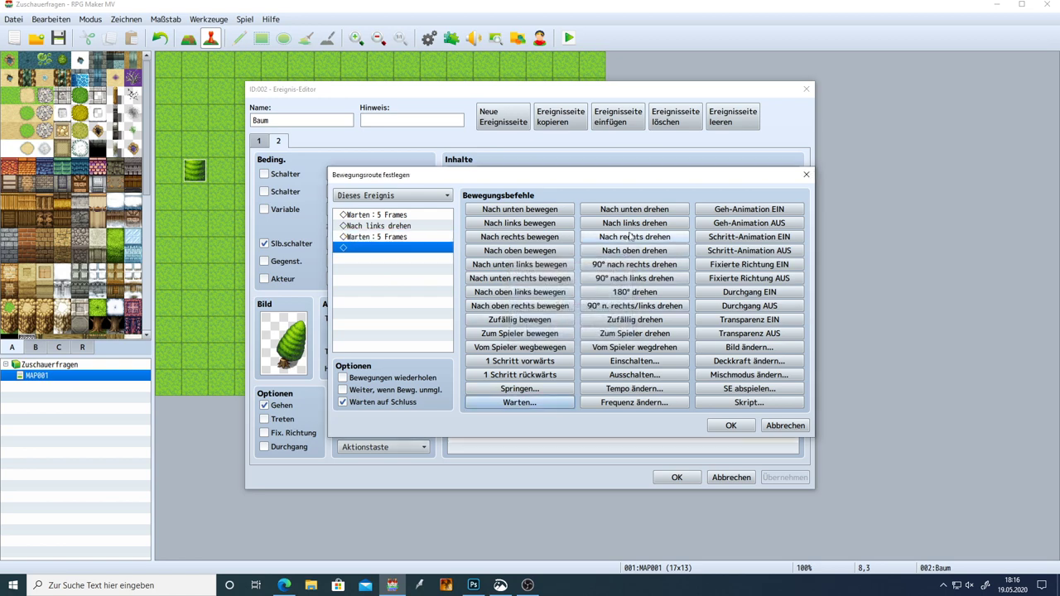
Append Nach rechts drehen followed by a 5-frame wait to the movement route
left_click(635, 237)
left_click(542, 404)
type("5")
left_click(550, 330)
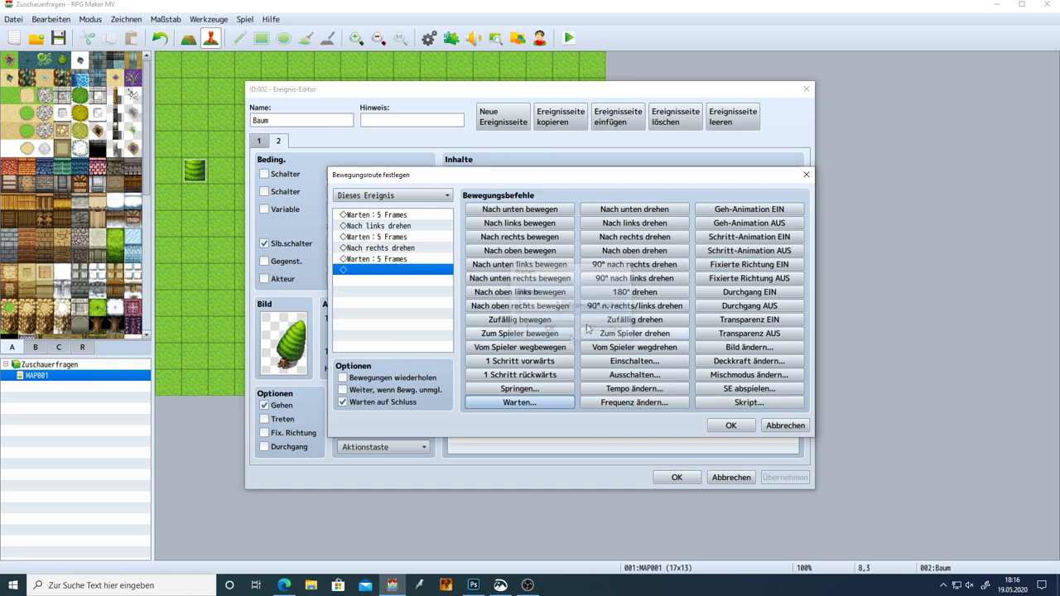
End the route with Nach oben drehen, set the wait before it to 15 frames, and apply the changes
left_click(634, 250)
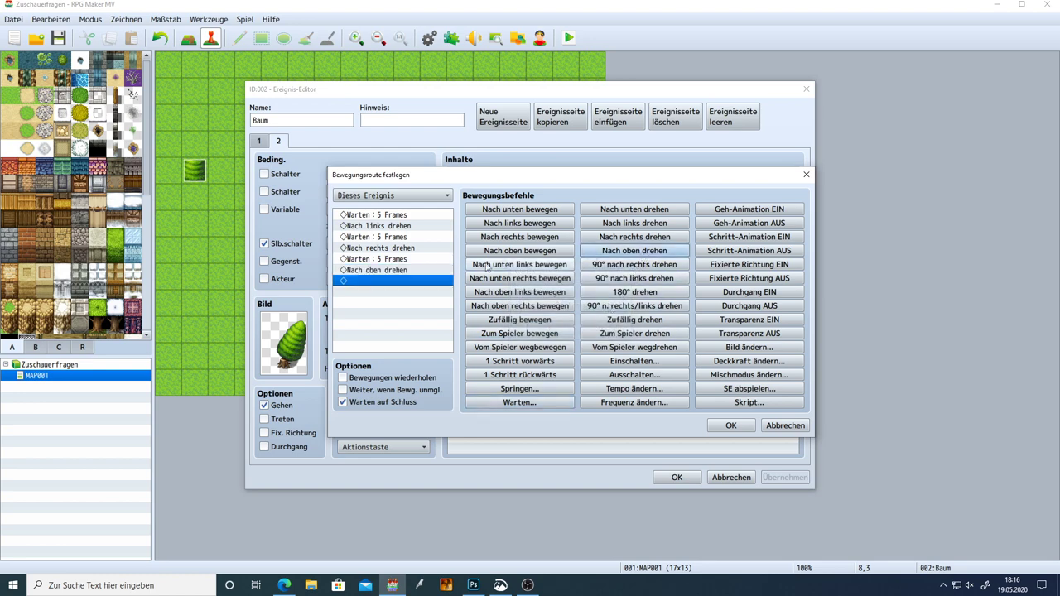
double_click(409, 260)
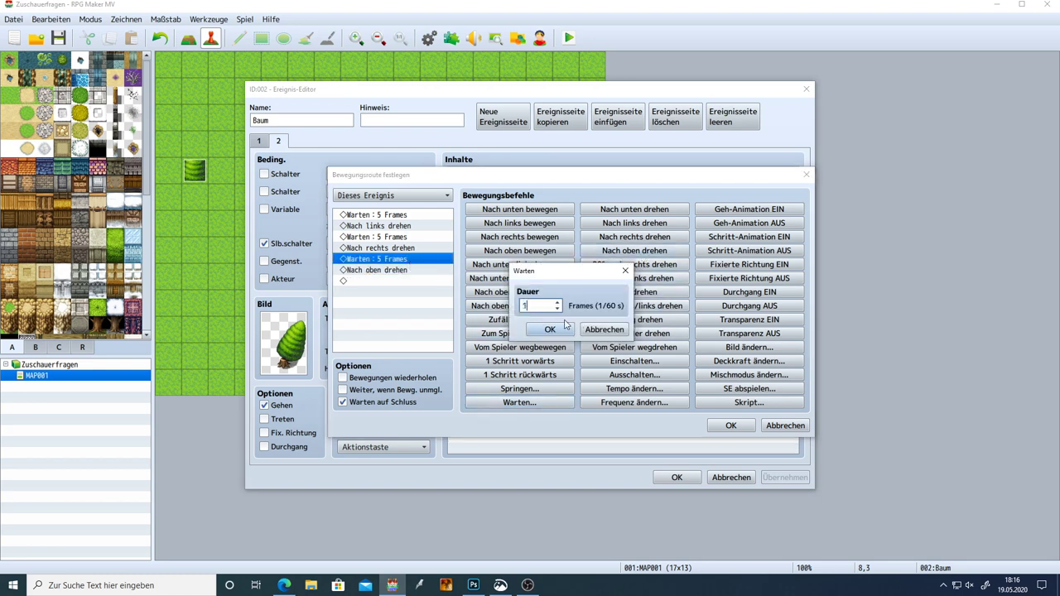
left_click(566, 327)
left_click(410, 216)
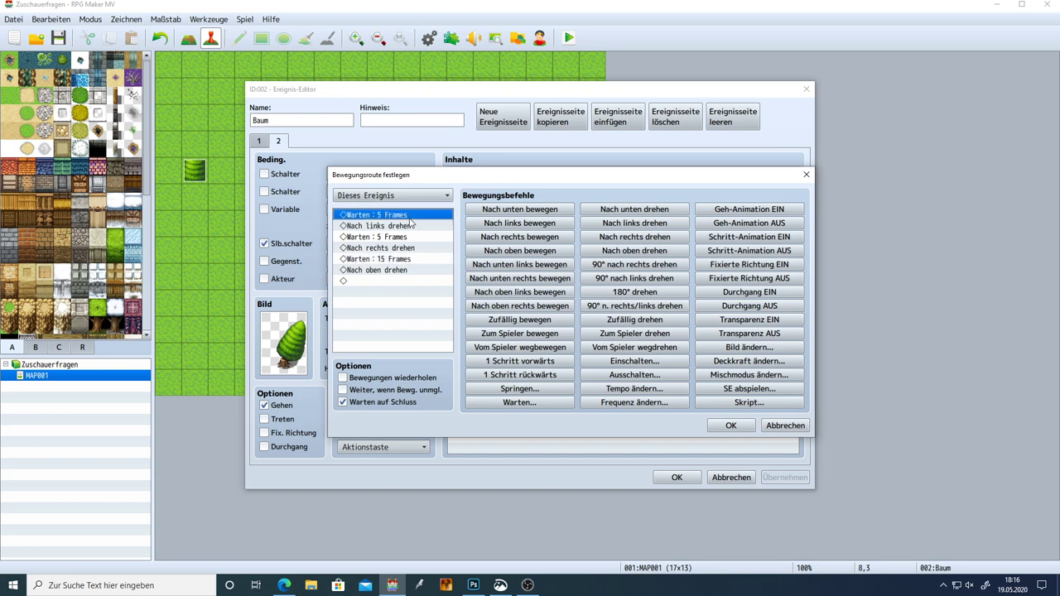
left_click(410, 225)
key("Down")
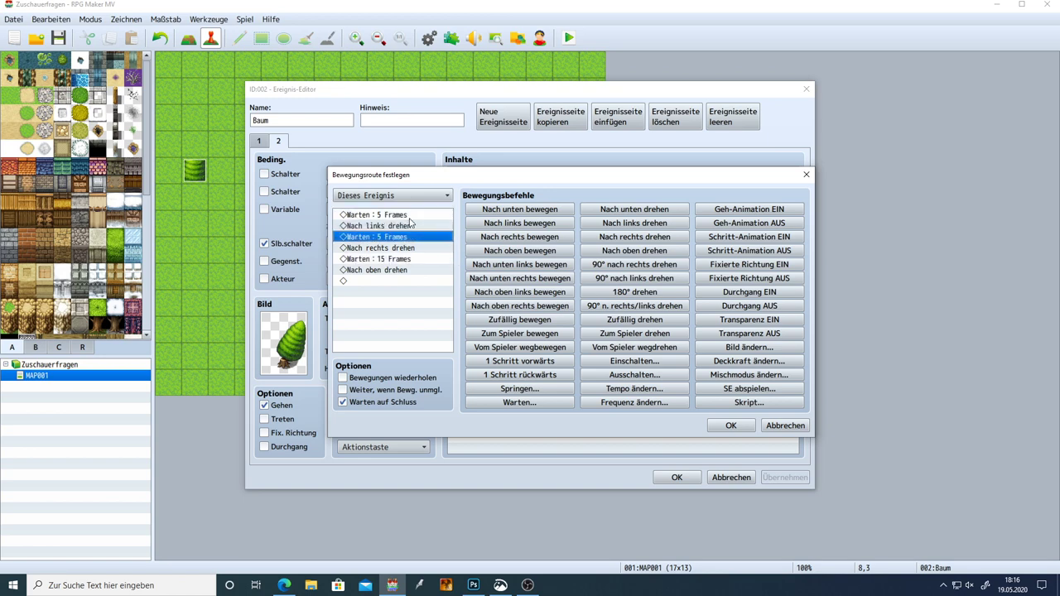
key("Down")
key("Down")
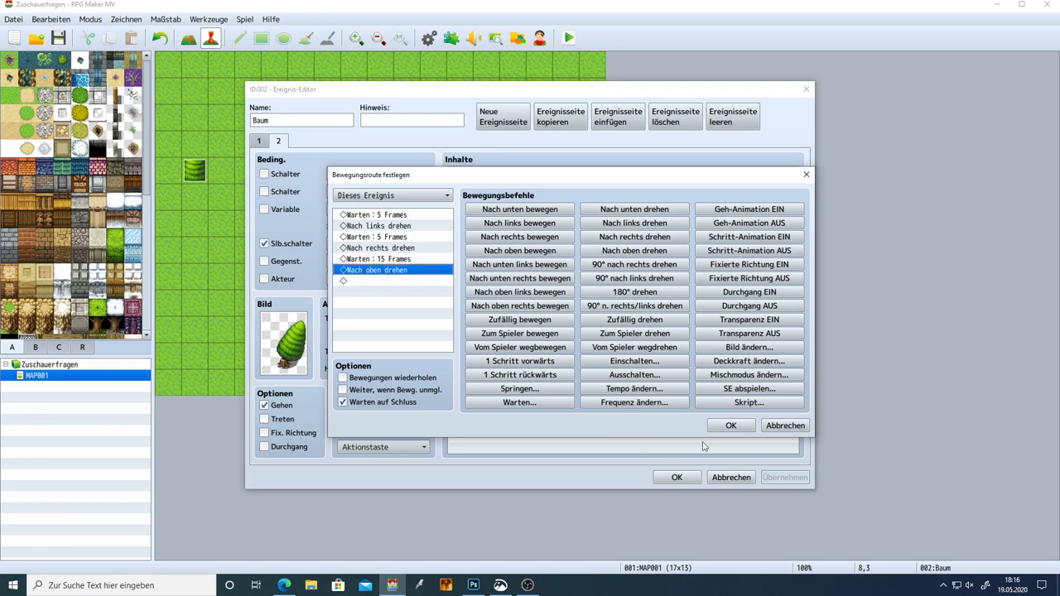
left_click(729, 426)
left_click(774, 477)
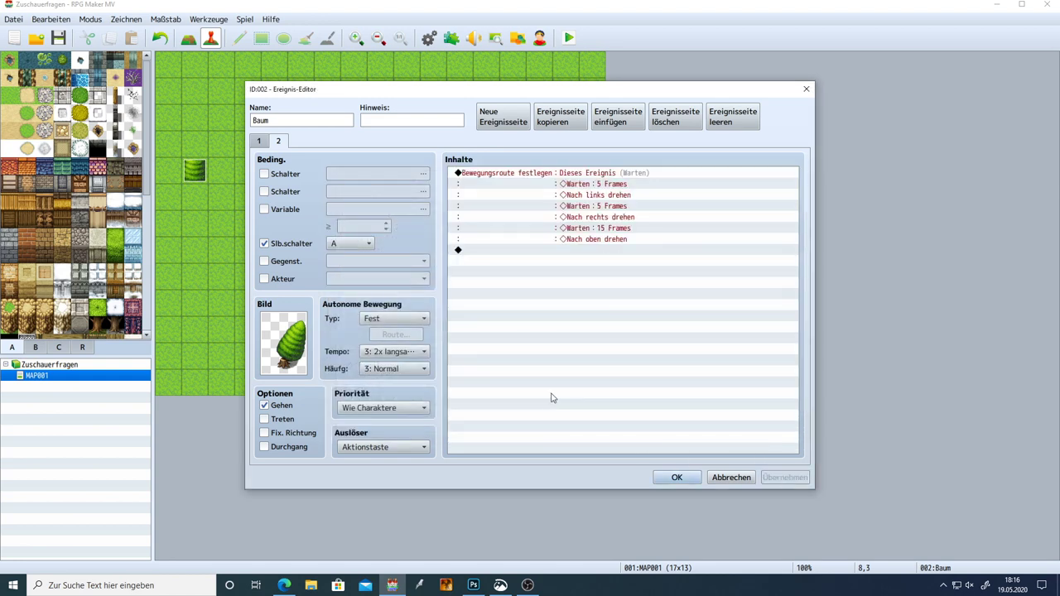
Examine the four falling stages in the first column of the !$Baum sprite sheet without changing the graphic
double_click(286, 340)
left_click_drag(507, 164, 838, 172)
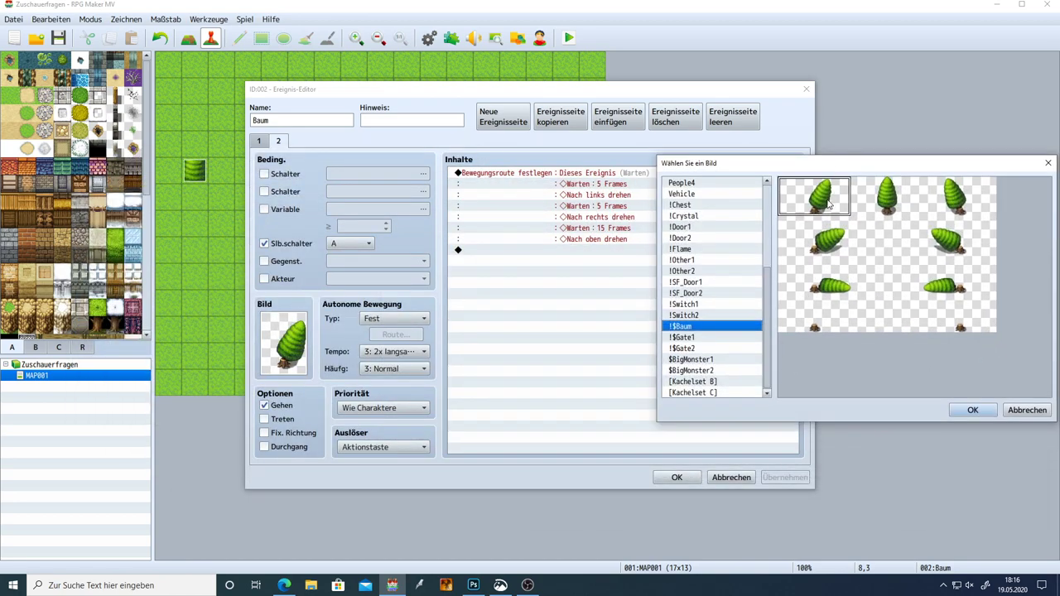
left_click(827, 244)
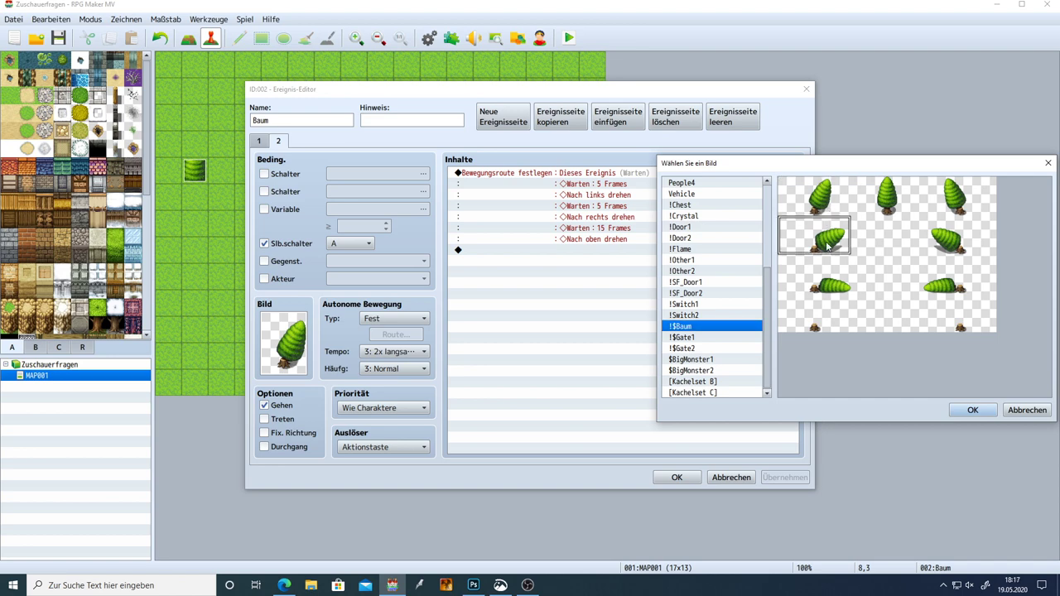
left_click(824, 288)
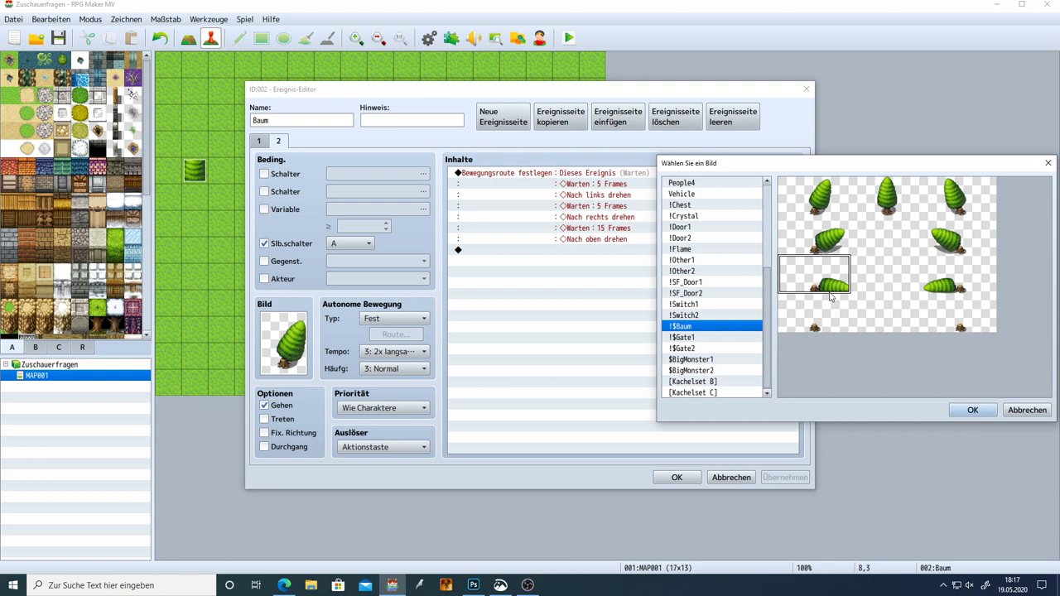
left_click(830, 322)
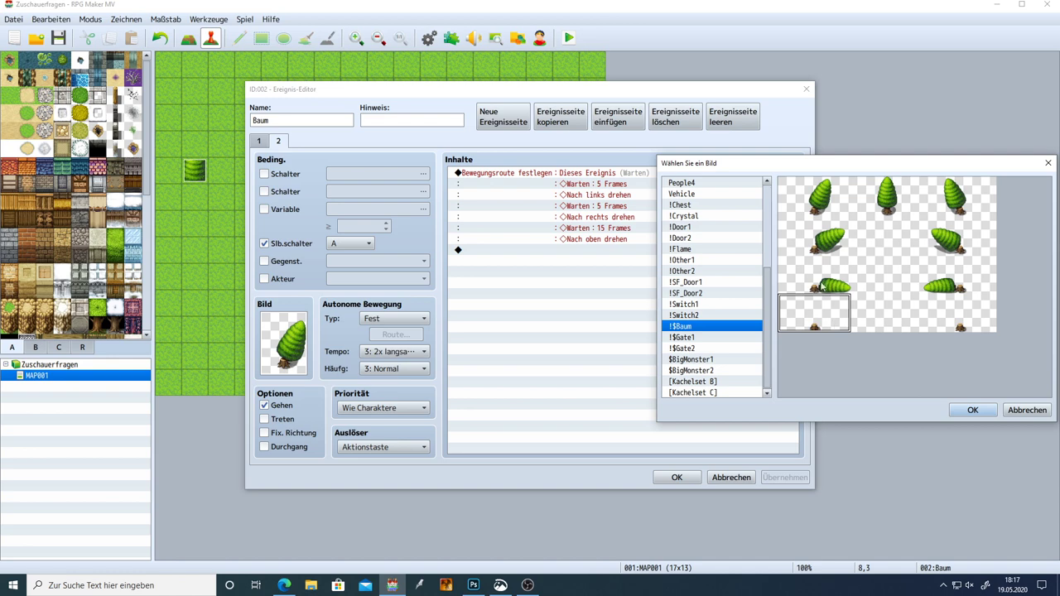
left_click(1025, 411)
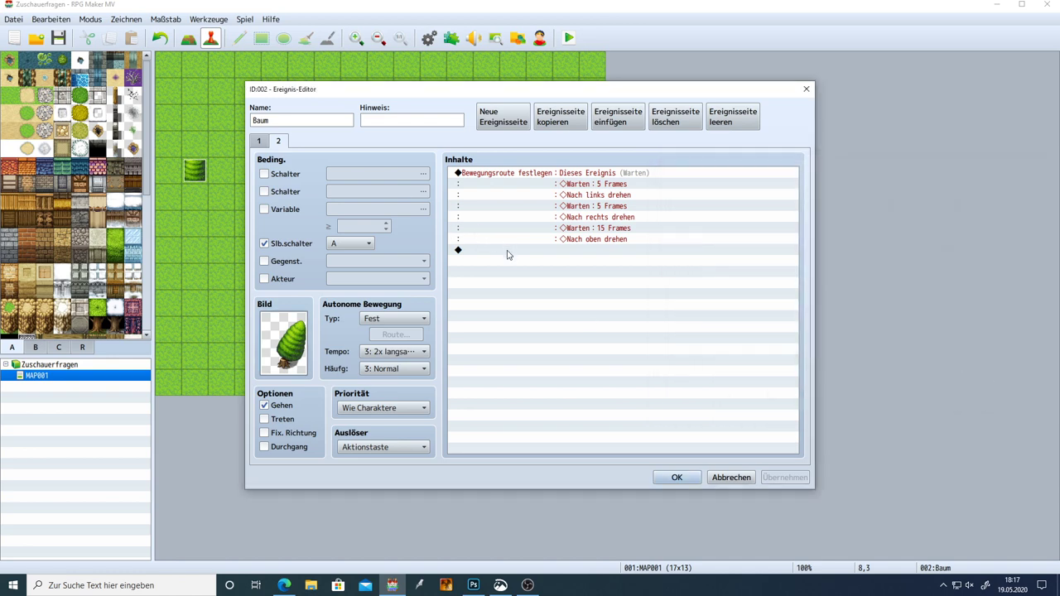
Add a command after the movement route that turns self switch C on (EIN), and apply the changes
left_click(540, 251)
double_click(541, 251)
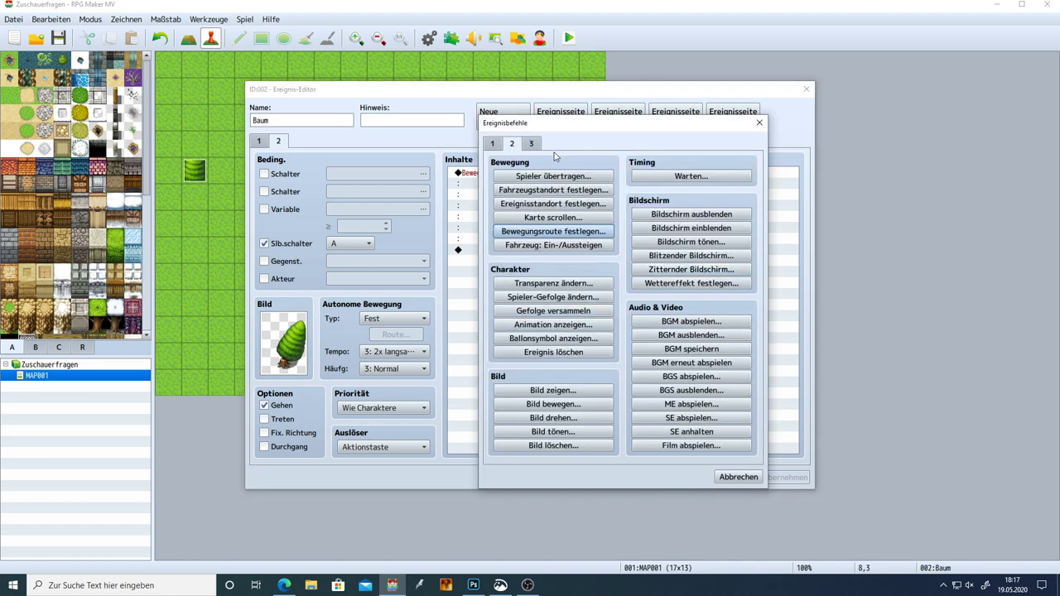
left_click(492, 144)
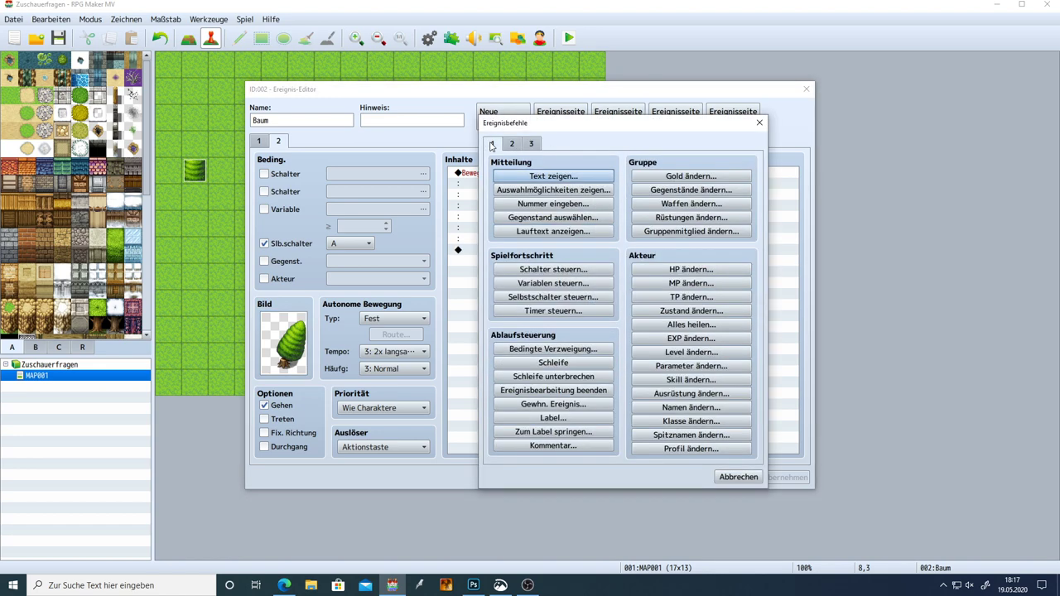
left_click(562, 302)
left_click(589, 288)
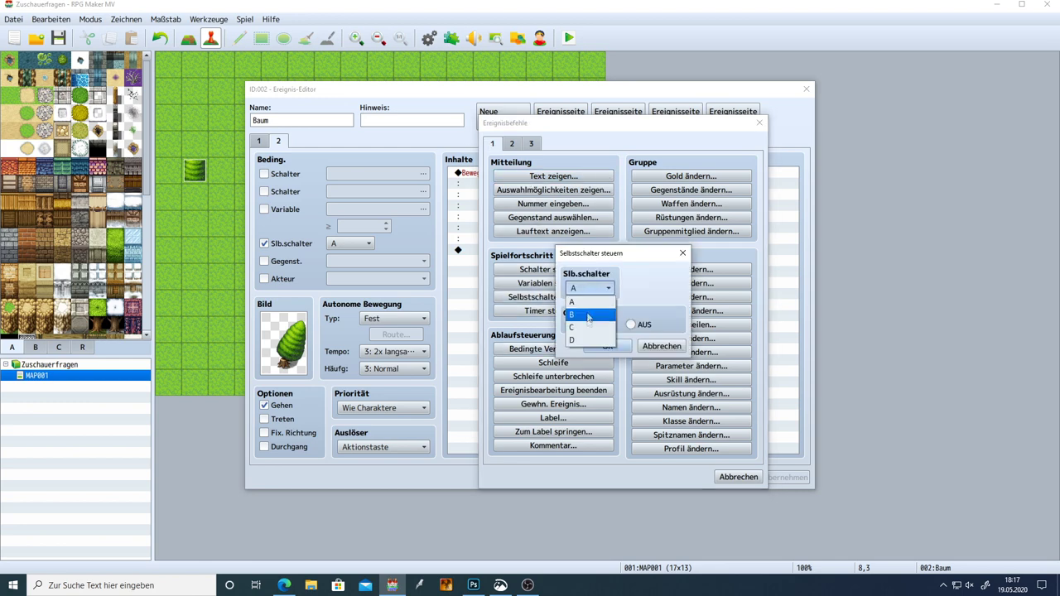
left_click(582, 329)
left_click(607, 346)
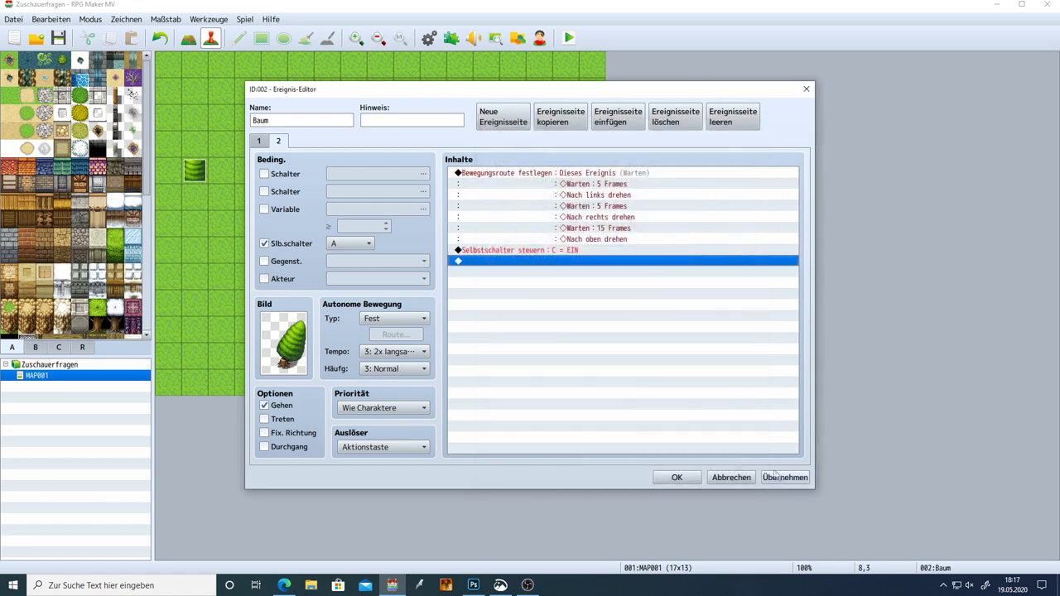
left_click(771, 477)
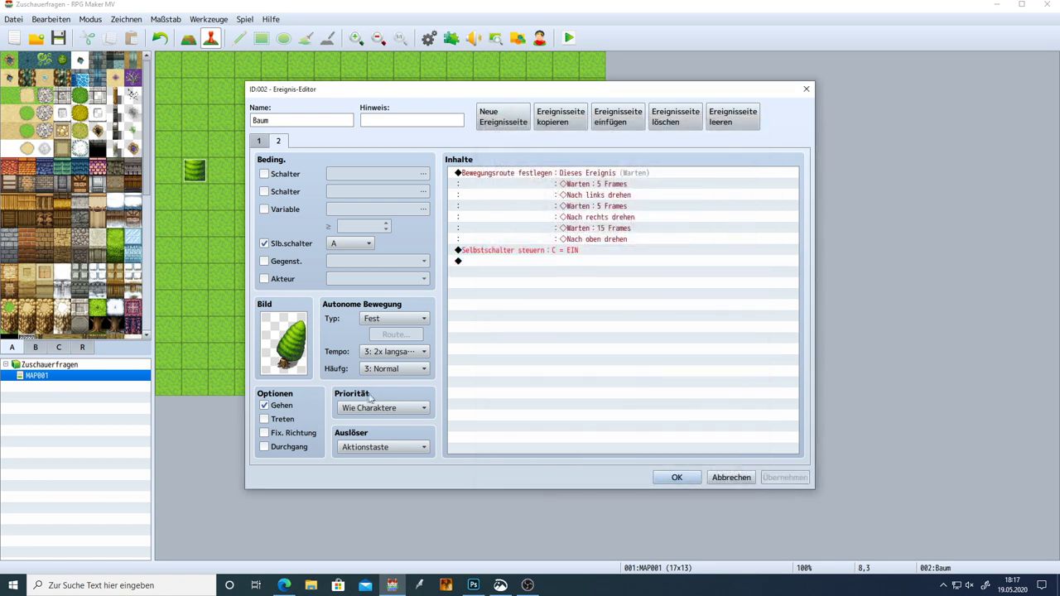
Set page 2's trigger to Autorun and apply the changes
left_click(383, 447)
left_click(384, 500)
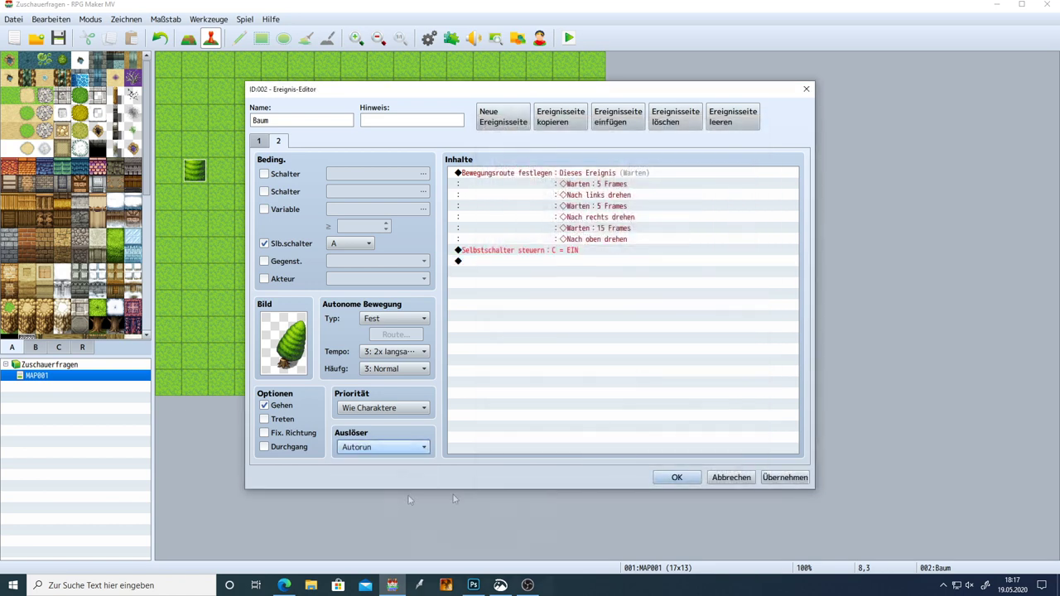
left_click(783, 478)
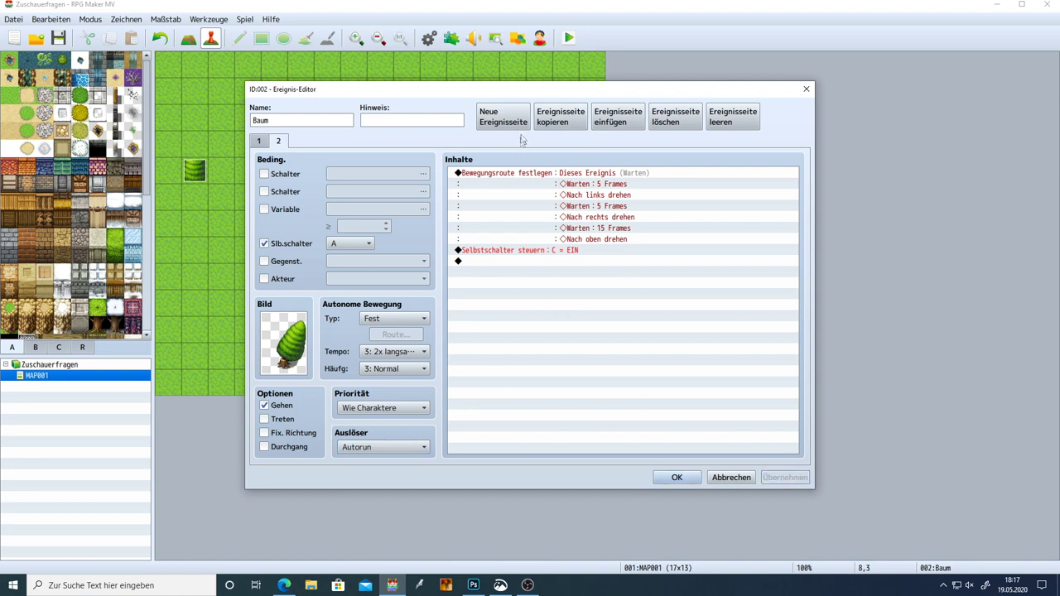
Duplicate page 2 as page 3, set its self switch condition to B, use the left-leaning !$Baum sprite and apply the changes
left_click(557, 124)
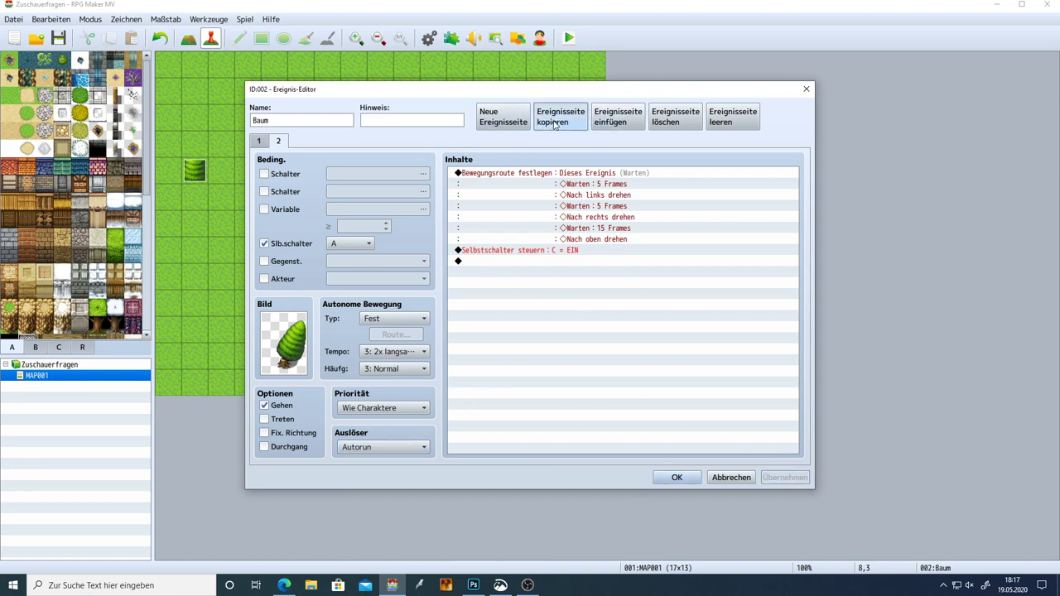
left_click(610, 122)
left_click(355, 245)
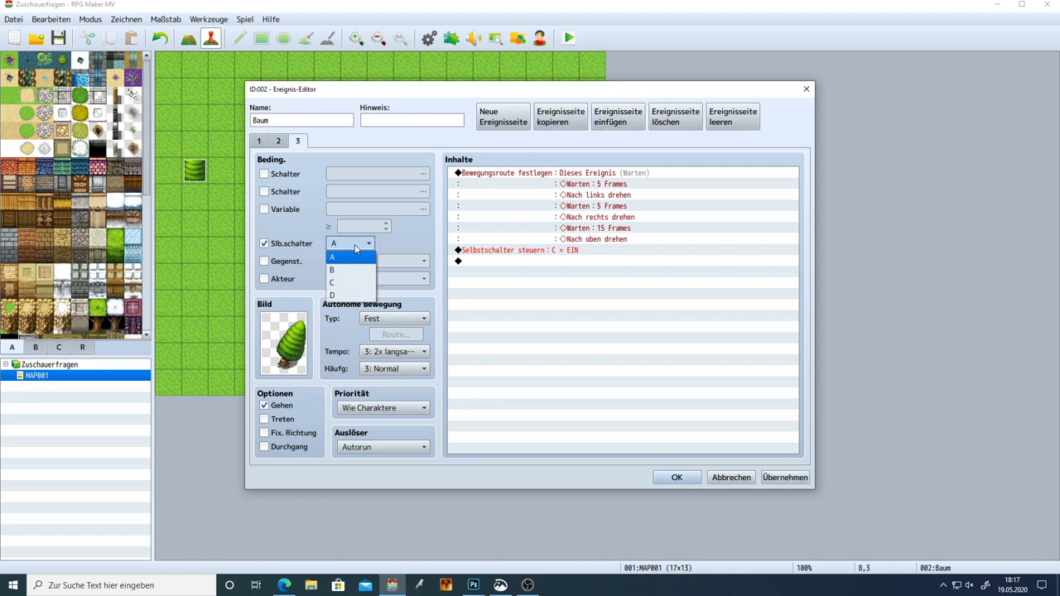
left_click(348, 271)
double_click(286, 340)
double_click(625, 196)
left_click(785, 477)
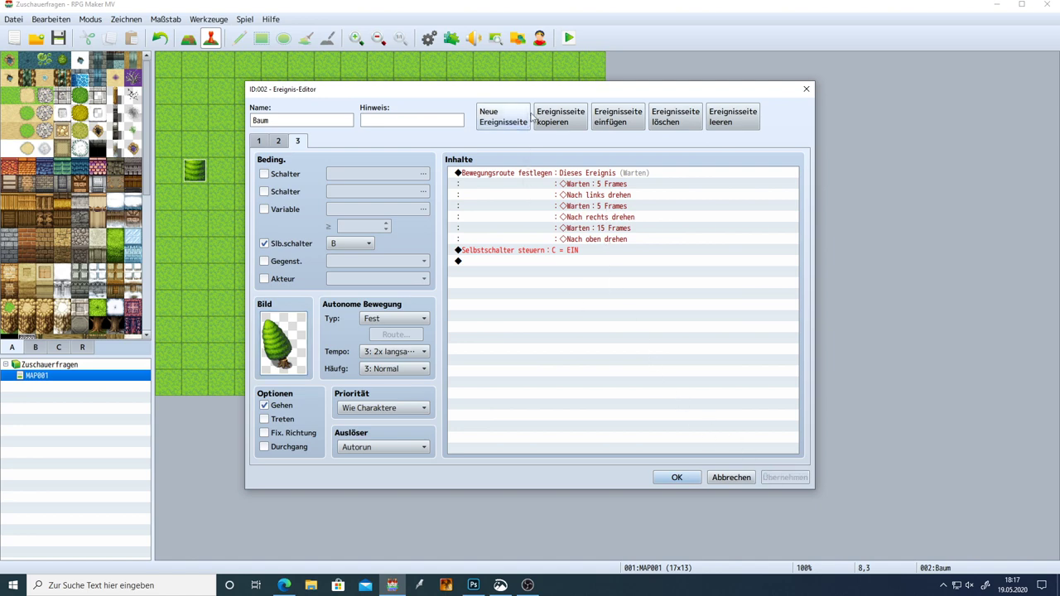
Paste the copied event page as page 4 and set its image to the first-column tree stump from !$Baum
left_click(618, 117)
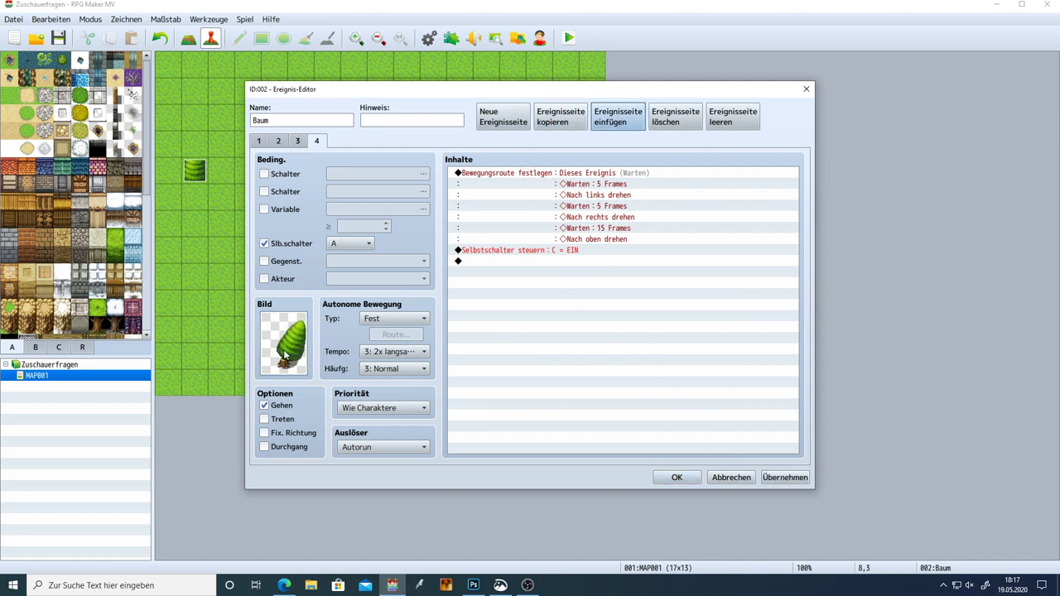
double_click(285, 355)
left_click(489, 322)
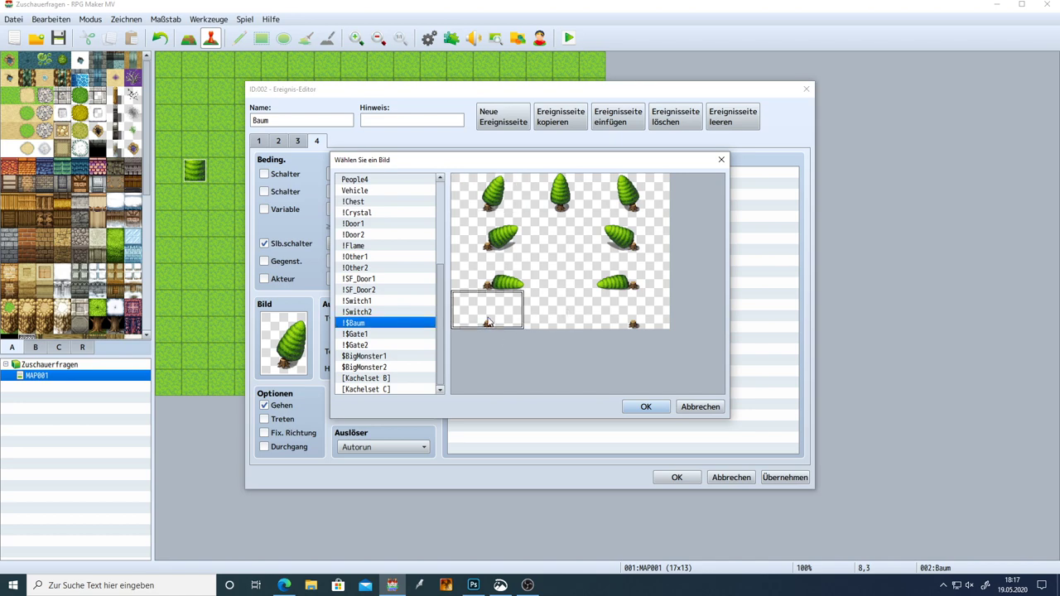
left_click(634, 313)
double_click(489, 319)
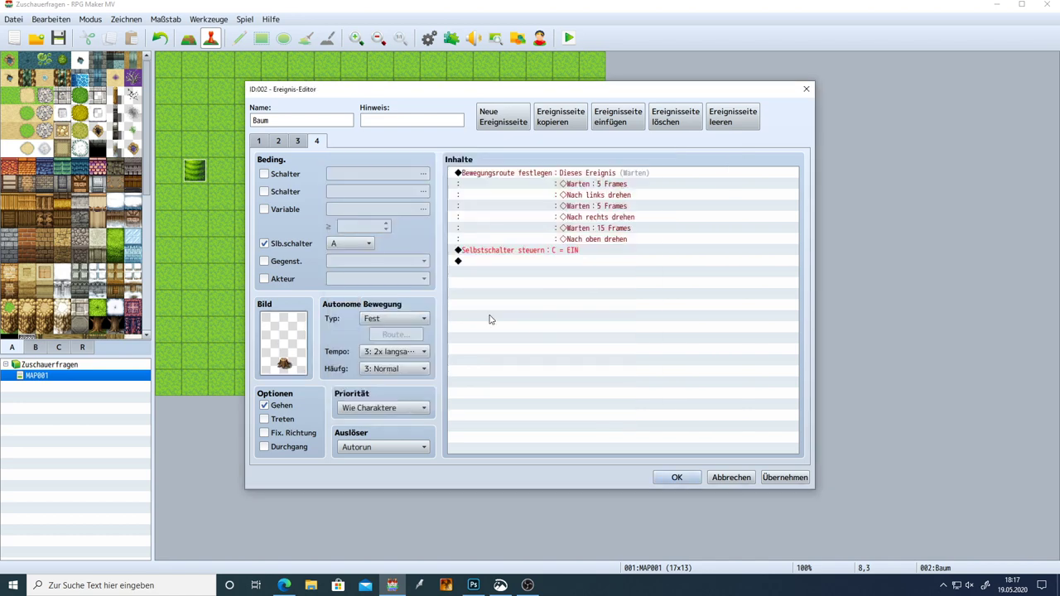
Delete all commands on page 4, set its trigger to Aktionstaste and apply the changes
left_click(600, 173)
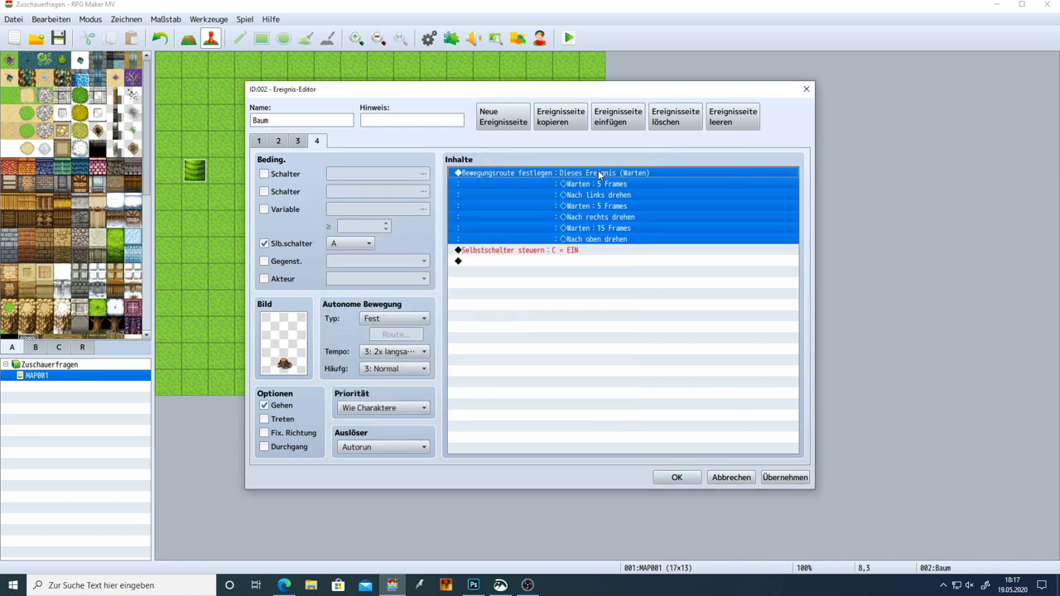
key("Delete")
key("Delete")
left_click(377, 447)
left_click(375, 460)
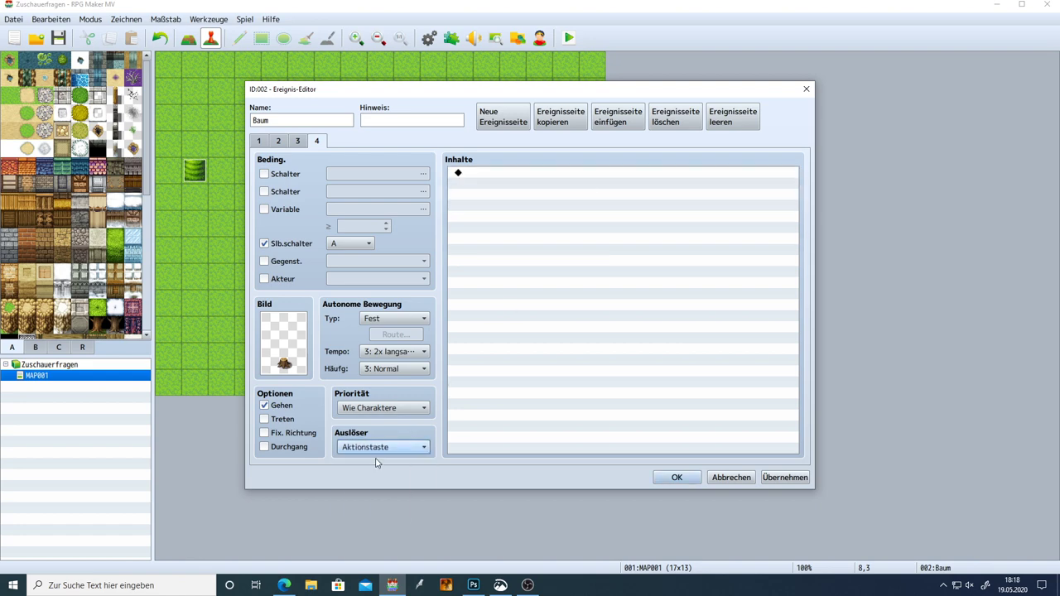
left_click(783, 477)
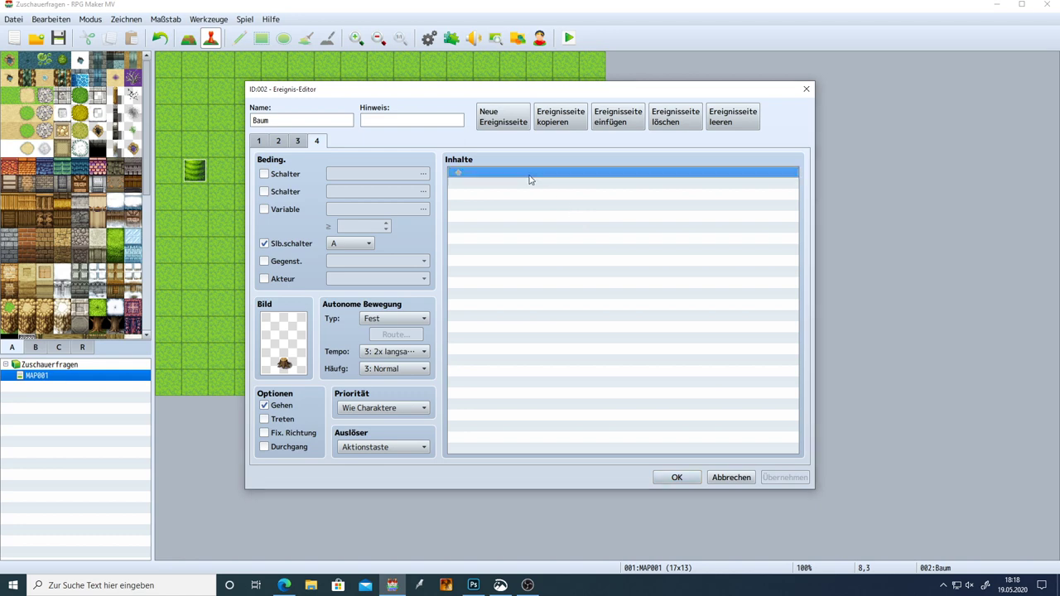
Add a show-text command reading "Baumstumpf" to page 4 and apply the changes
double_click(530, 177)
left_click(553, 176)
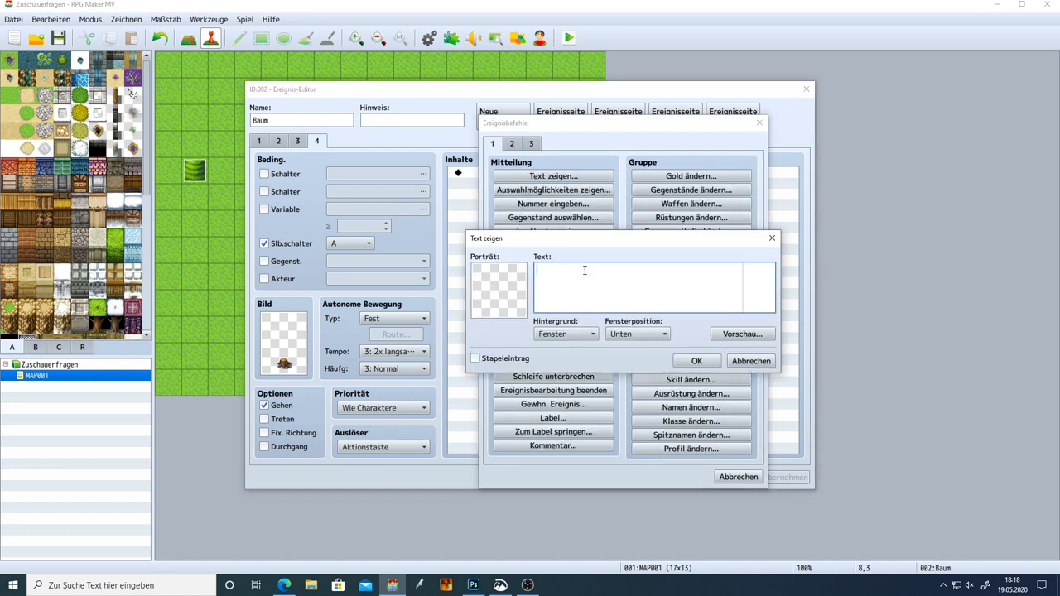
type("Baumstumpf")
left_click(697, 360)
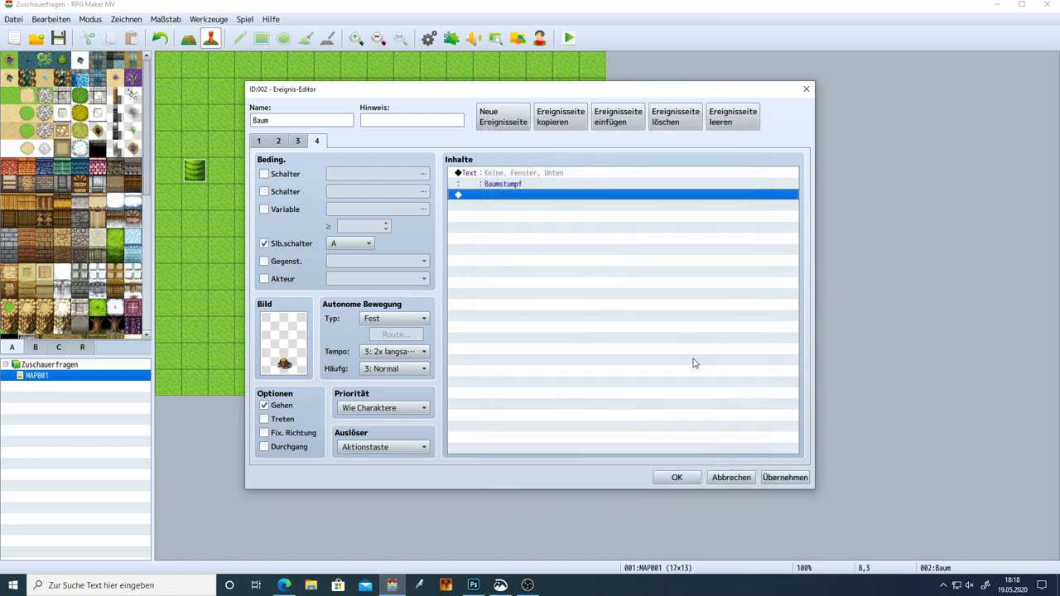
left_click(784, 477)
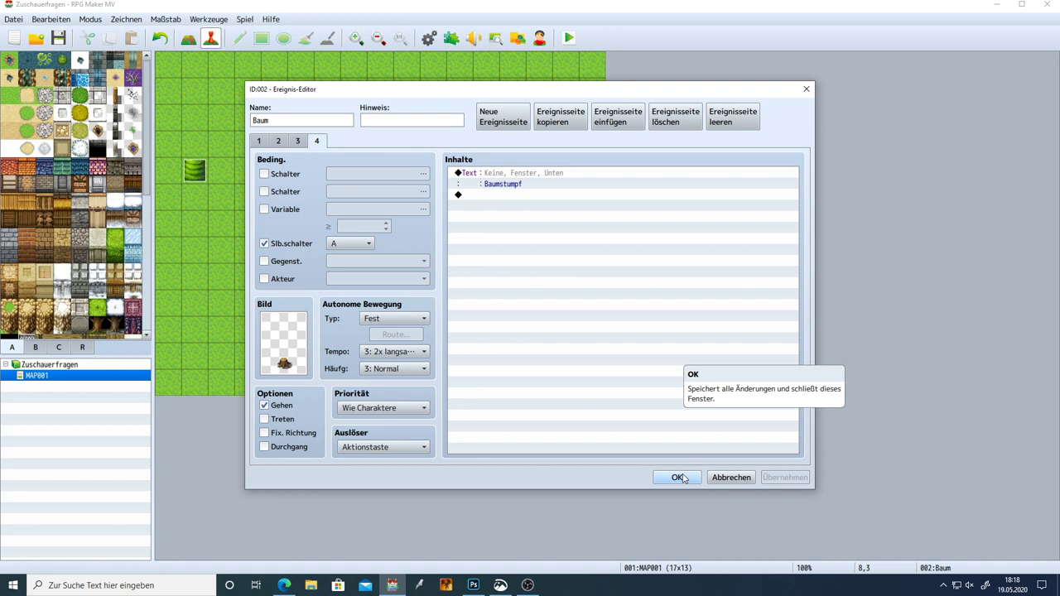
Set page 4's self switch condition to C, apply the change and save the Baum event
left_click(349, 243)
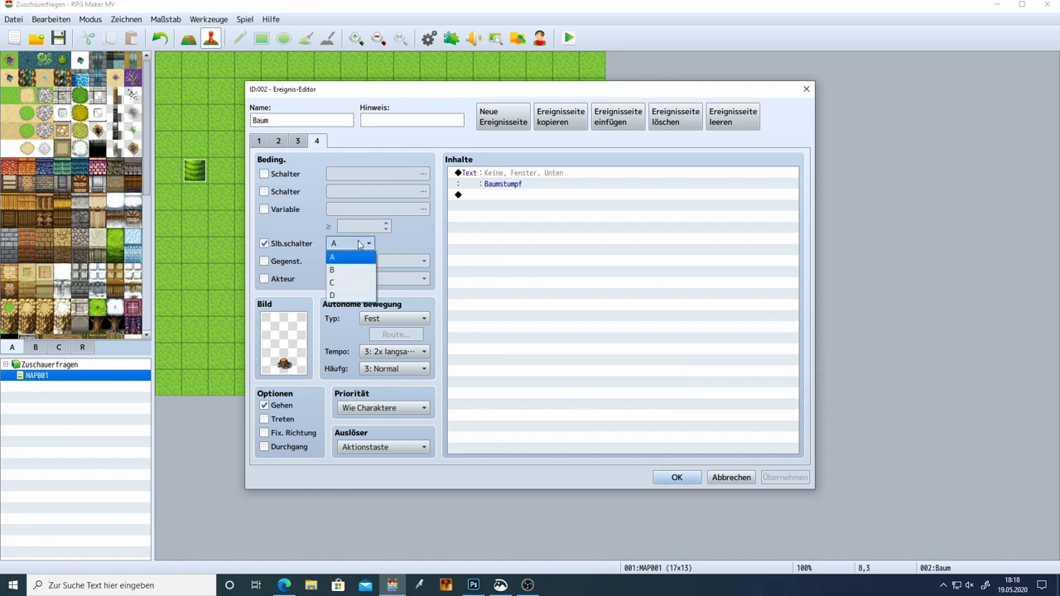
left_click(349, 283)
left_click(778, 477)
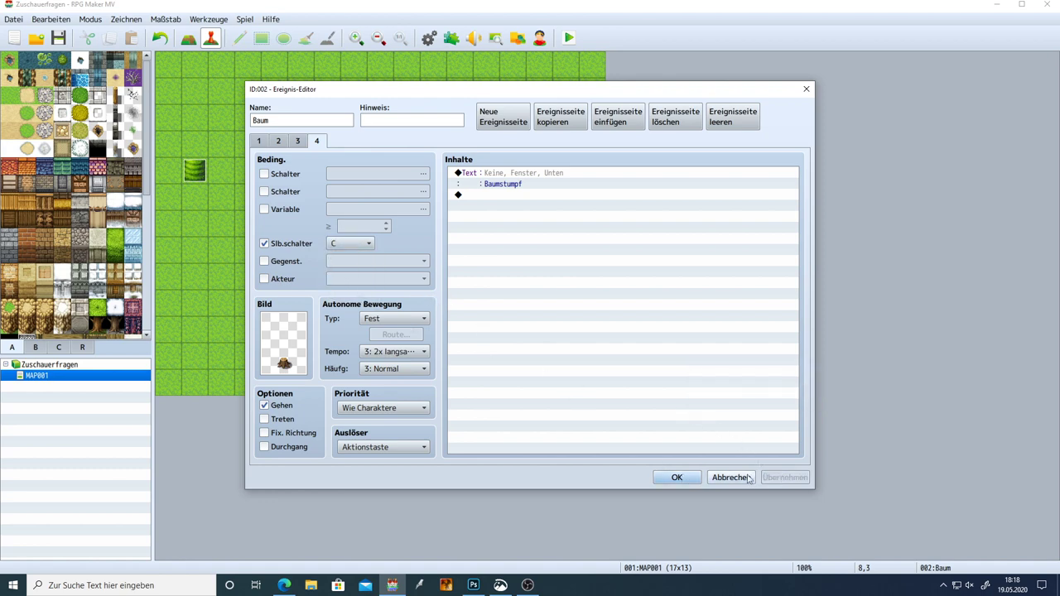
left_click(694, 478)
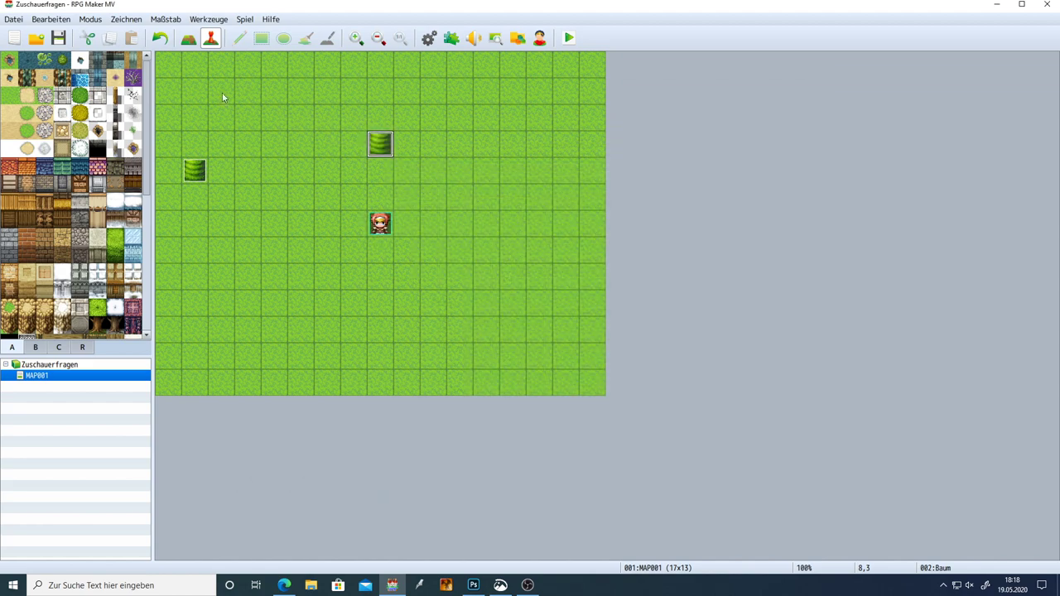
Playtest a new game by felling the tree above the start position from below, and close the game
left_click(570, 38)
key("Return")
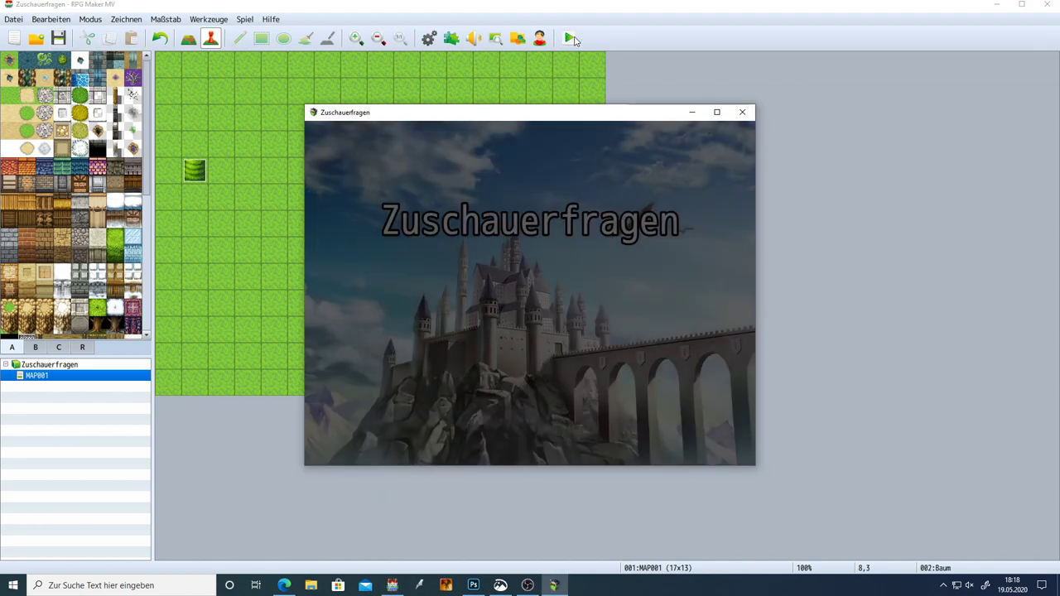
key("Up")
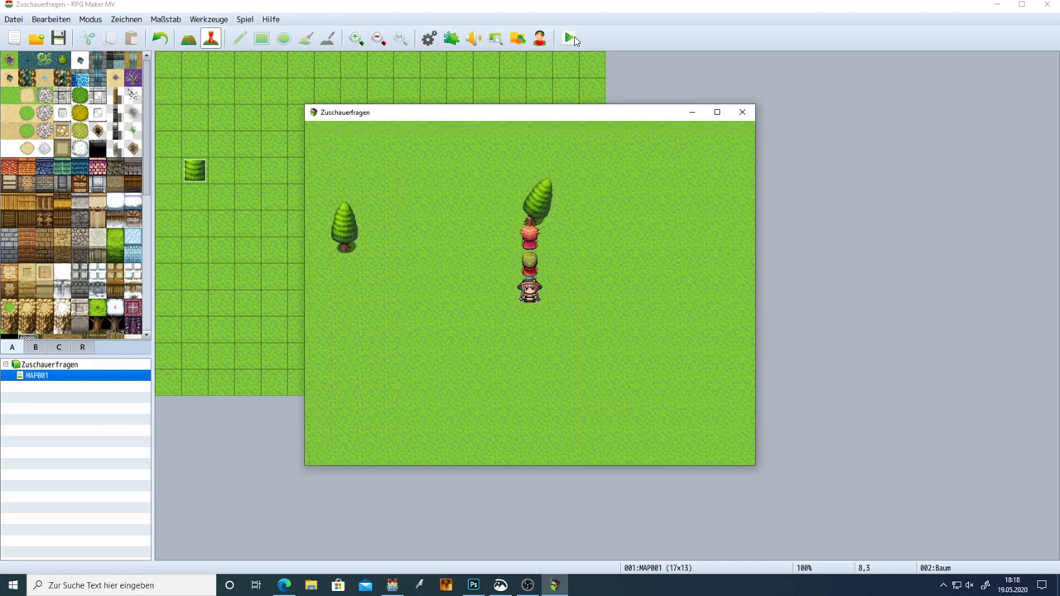
left_click(742, 112)
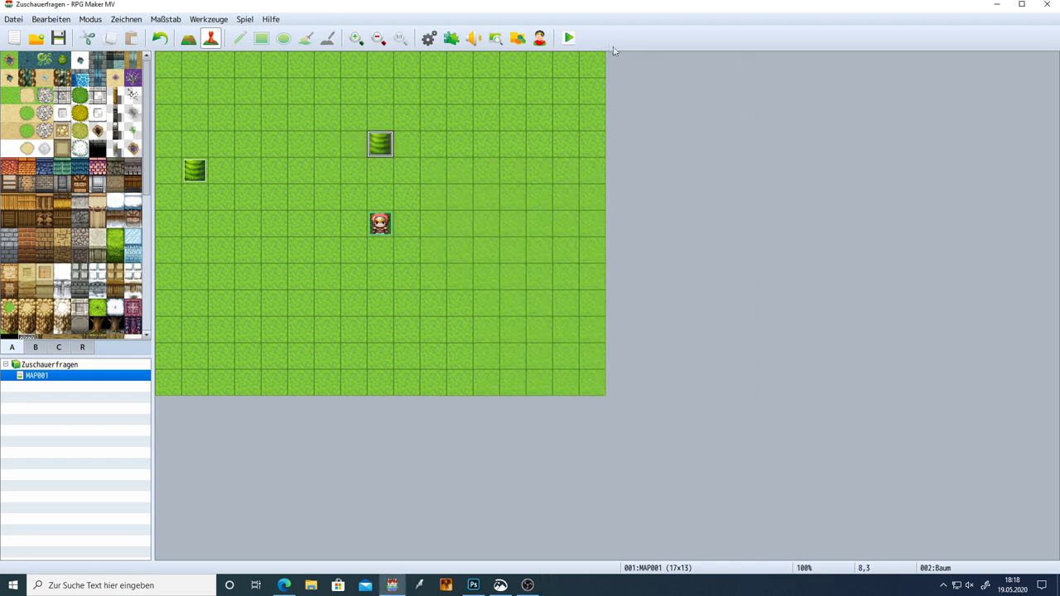
Run another playtest, approach the same tree from its right side, and close the game
left_click(570, 39)
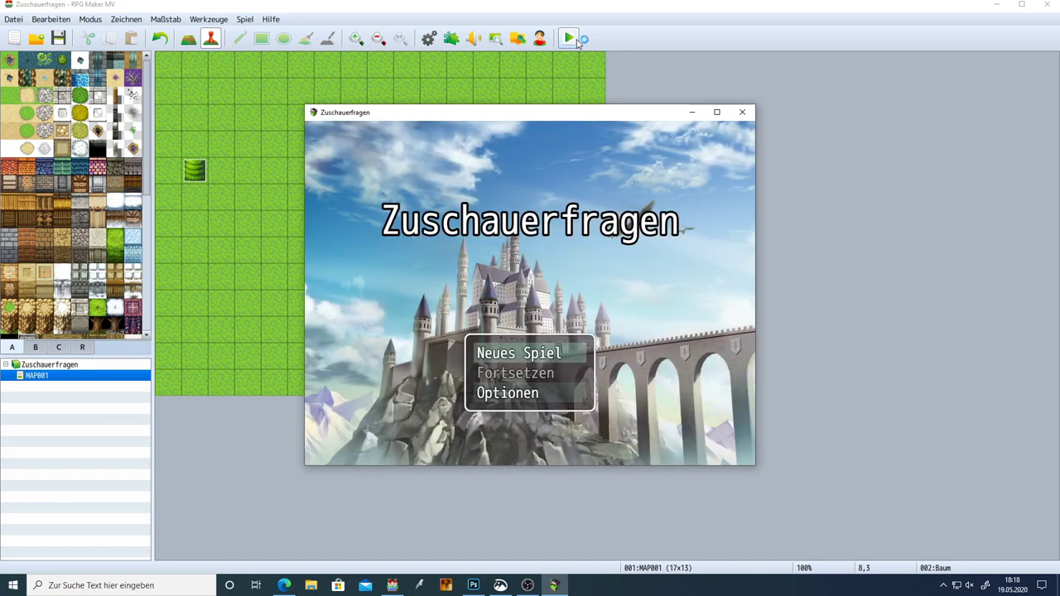
key("Return")
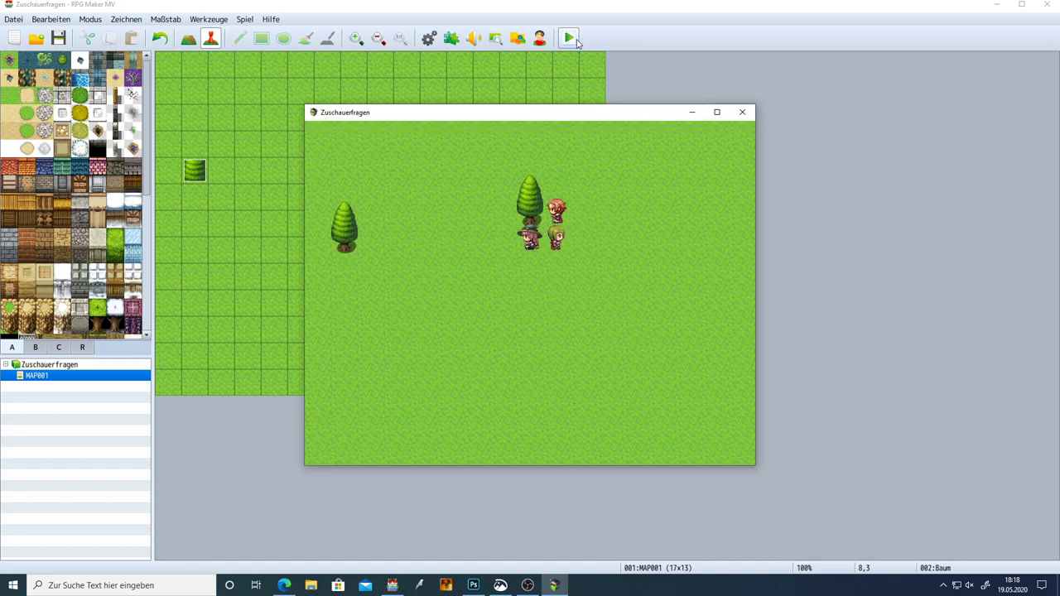
left_click(743, 112)
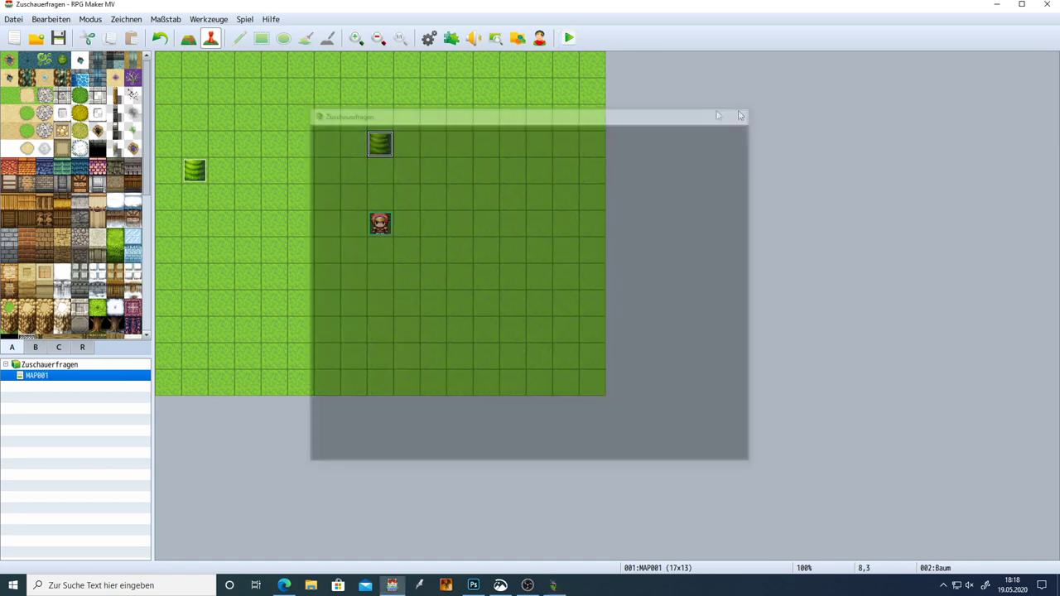
Paste ten copies of the Baum event onto scattered tiles around the player's start position
left_click(320, 148)
key("ctrl+v")
left_click(354, 171)
key("ctrl+v")
left_click(460, 144)
key("ctrl+v")
left_click(487, 197)
key("ctrl+v")
left_click(378, 308)
left_click(274, 250)
key("ctrl+v")
left_click(301, 197)
key("ctrl+v")
left_click(353, 250)
key("ctrl+v")
left_click(459, 250)
key("ctrl+v")
left_click(424, 204)
key("ctrl+v")
Start a playtest with the copied trees and fell the tree up and to the left of the start from its right side
left_click(571, 38)
key("Return")
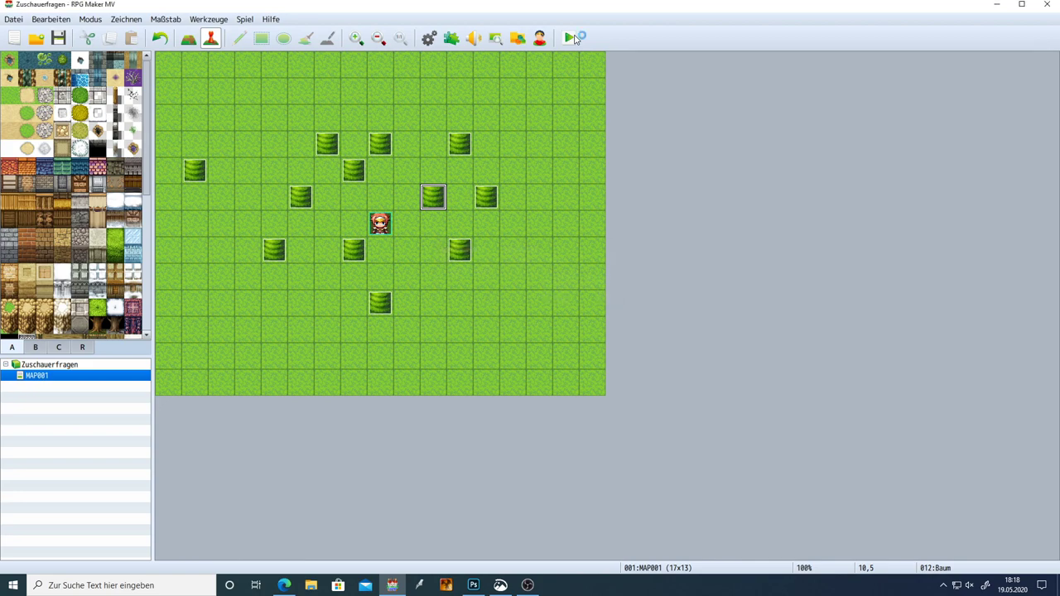
key("Return")
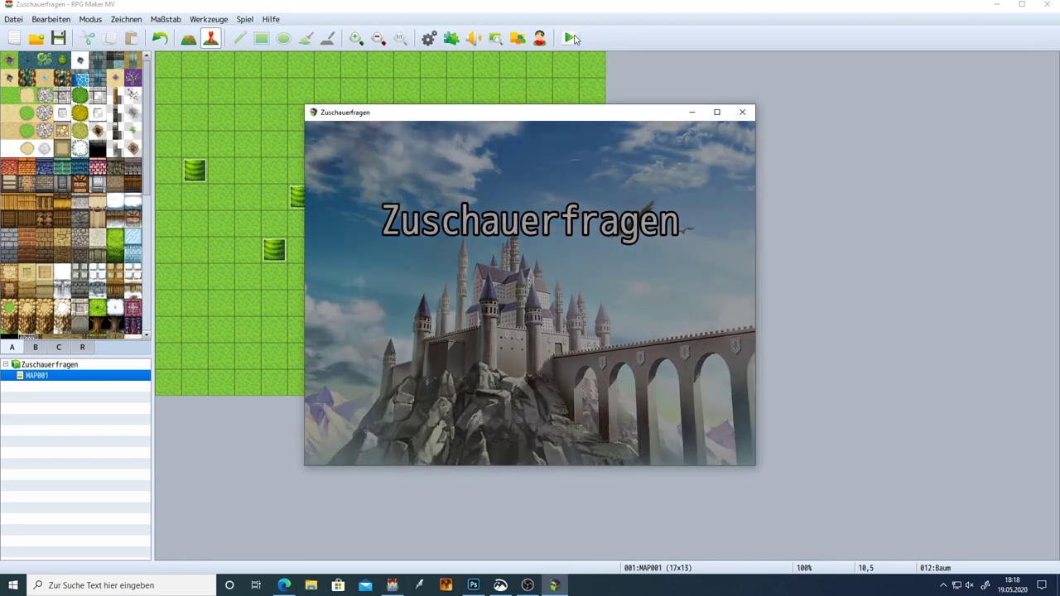
key("Up")
key("Up")
key("Left")
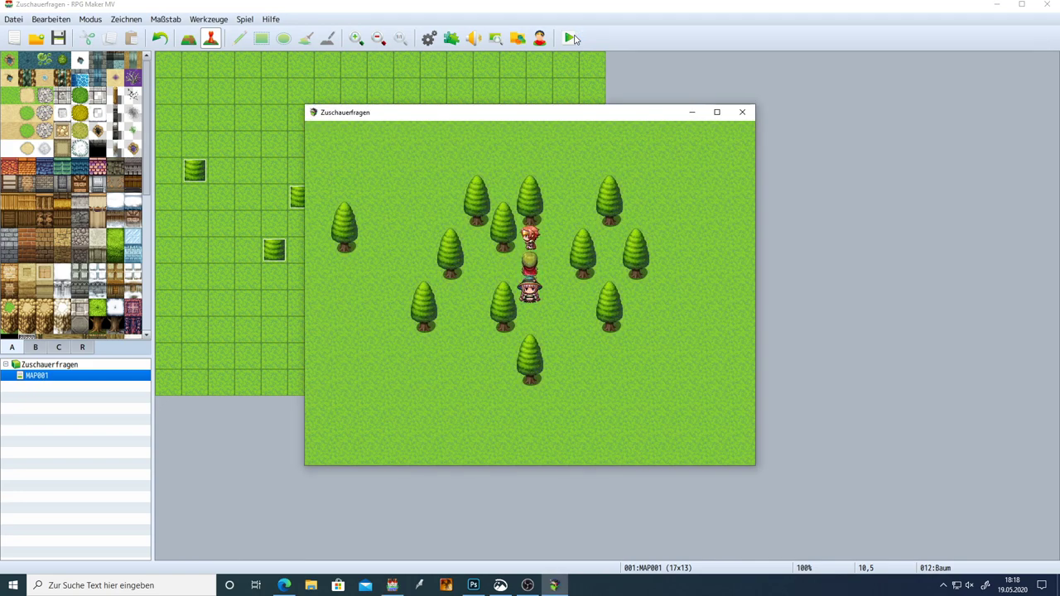
key("Return")
key("Return")
Walk through the grove felling further trees from different sides, and close the playtest
key("Down")
key("Right")
key("Return")
key("Up")
key("Up")
key("Right")
key("Return")
key("Right")
key("Right")
key("Down")
key("Down")
key("Down")
key("Right")
key("Return")
key("Left")
key("Left")
key("Left")
key("Left")
key("Left")
key("Left")
left_click(742, 112)
Move the tree copy at 7,4 up to 7,3, playtest felling it from below, and close the game
left_click(362, 172)
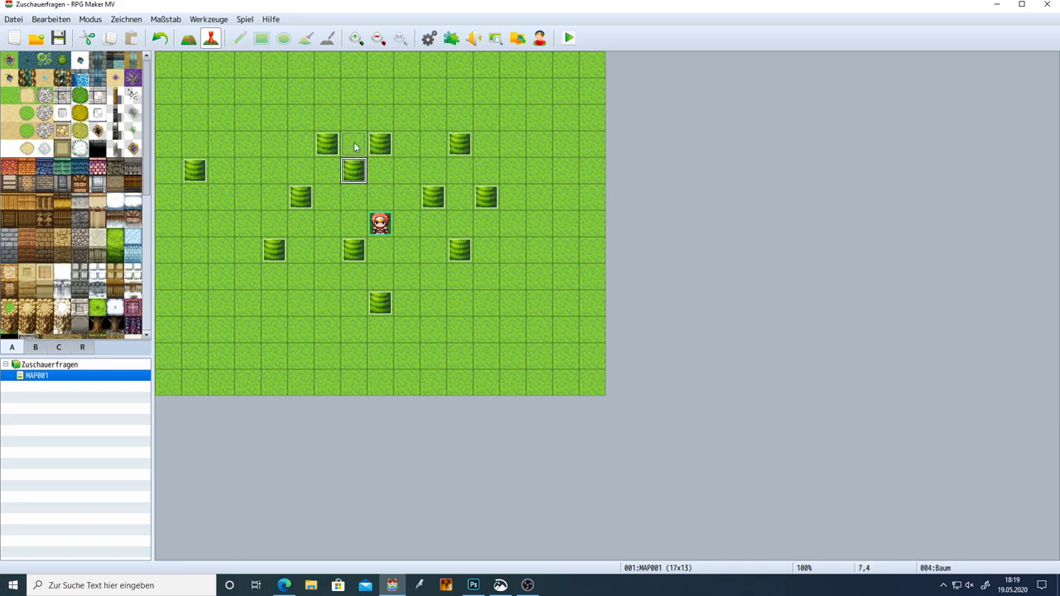
left_click(569, 38)
key("Return")
key("Return")
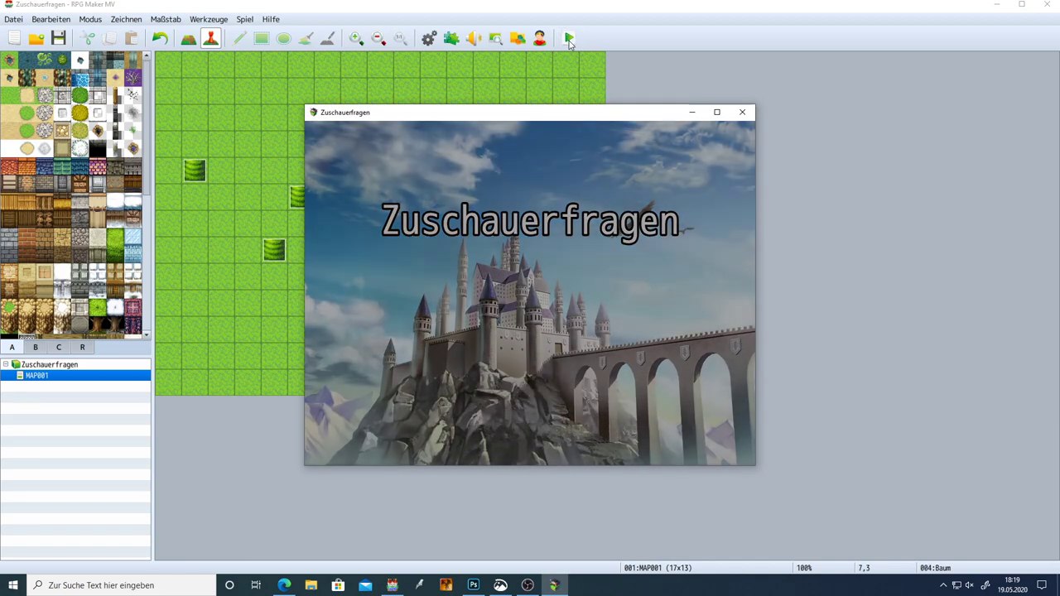
key("Left")
key("Up")
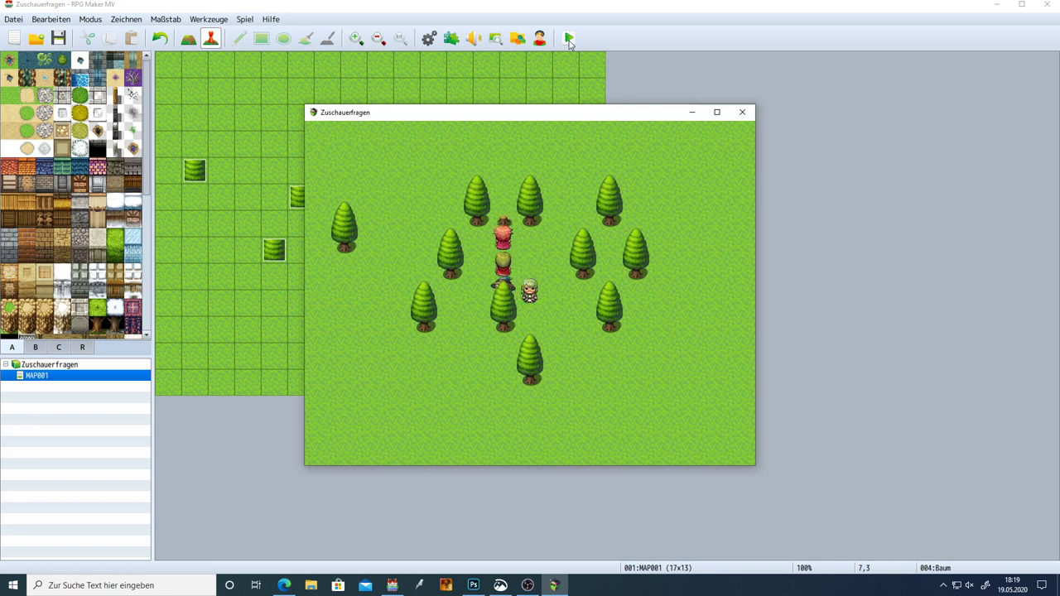
left_click(749, 113)
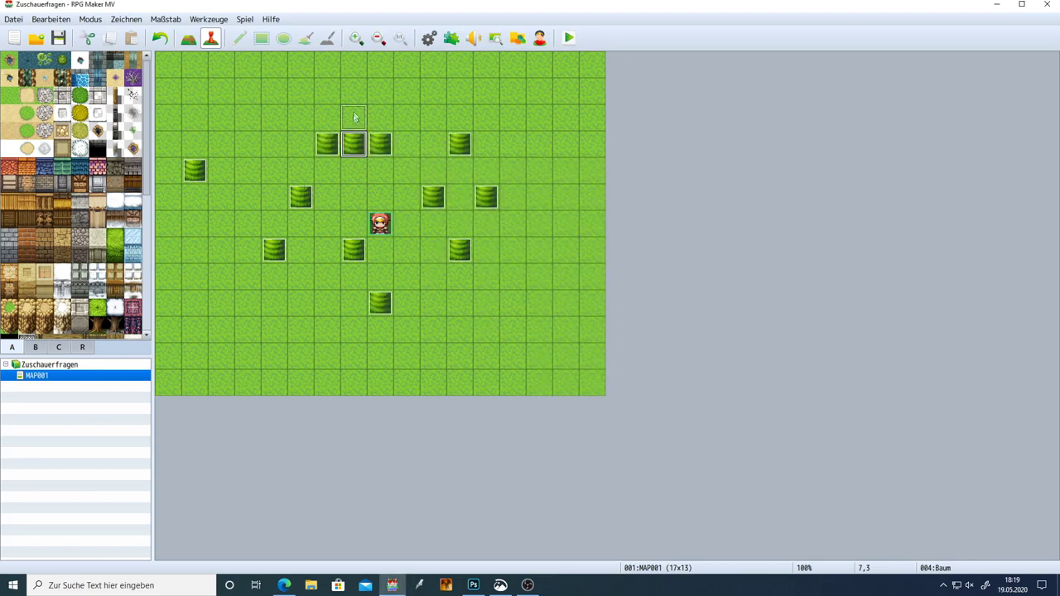
Undo the last map edits and delete the copied trees scattered around the player's start position
key("ctrl+z")
key("ctrl+z")
key("ctrl+z")
key("Delete")
left_click(274, 250)
key("Delete")
left_click(354, 250)
key("Delete")
left_click(380, 304)
key("Delete")
left_click(460, 250)
left_click(433, 197)
key("Delete")
left_click(486, 197)
key("Delete")
left_click(460, 144)
key("Delete")
On page 2 of the Baum event at 8,3, insert the text "1 Holz erhalten." before the self switch command
left_click(380, 145)
double_click(380, 145)
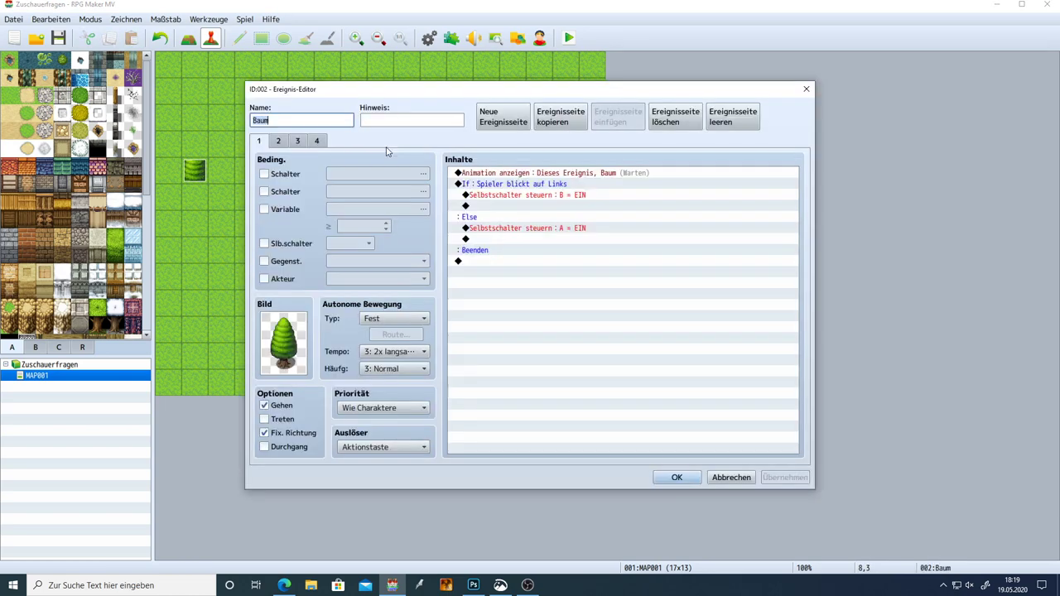
left_click(279, 140)
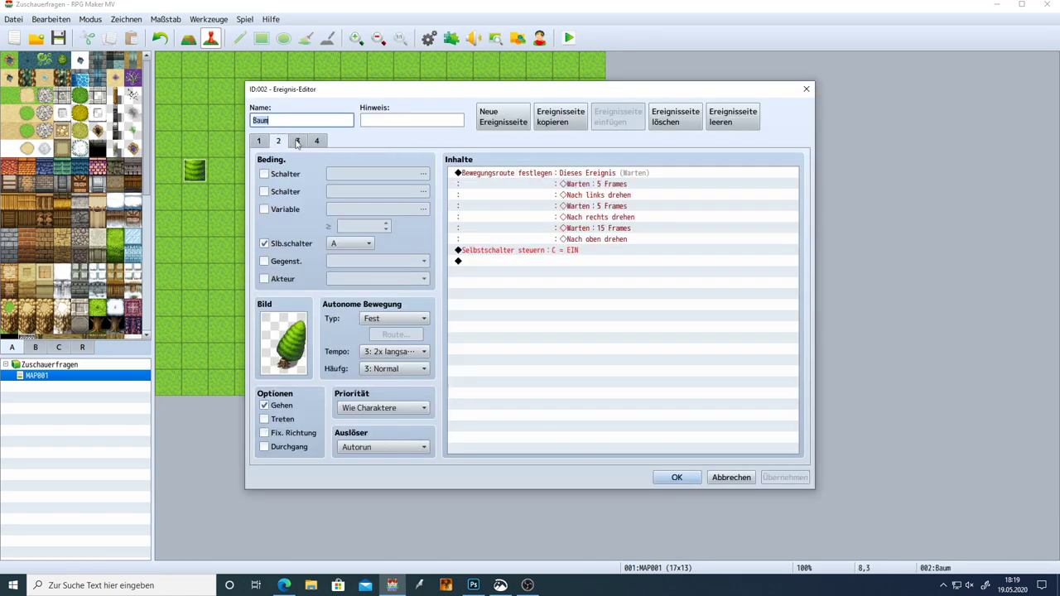
left_click(536, 251)
double_click(535, 260)
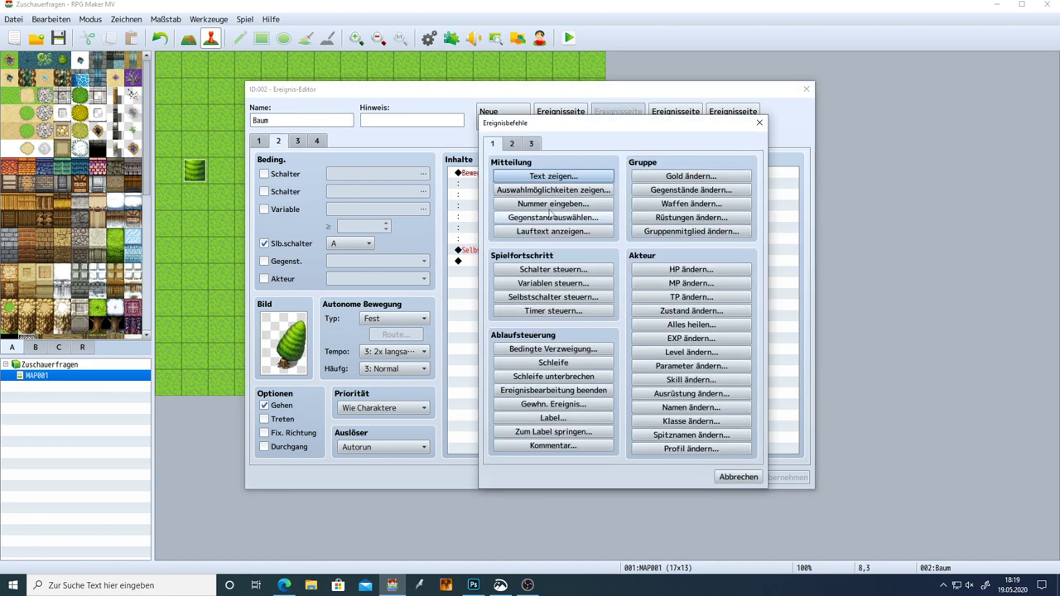
left_click(527, 177)
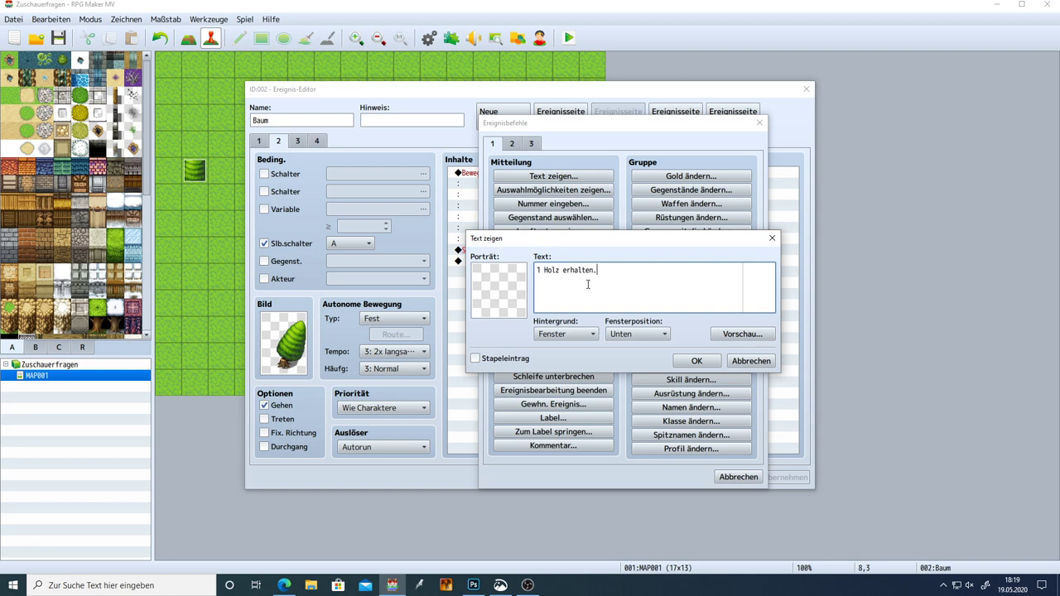
left_click(697, 361)
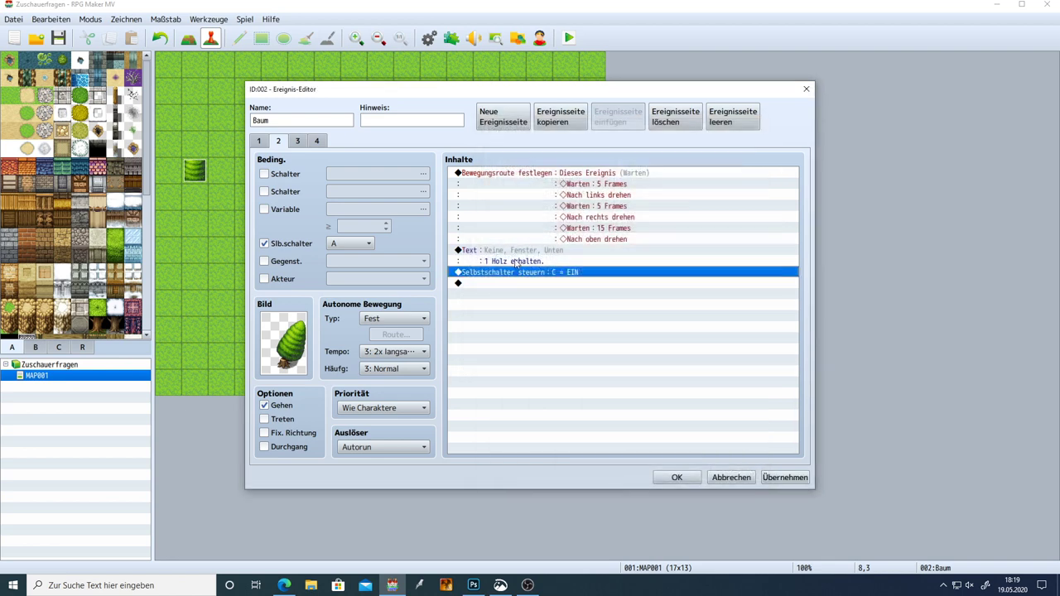
Look through the items offered by the change items command, cancel it, and save the Baum event
double_click(524, 281)
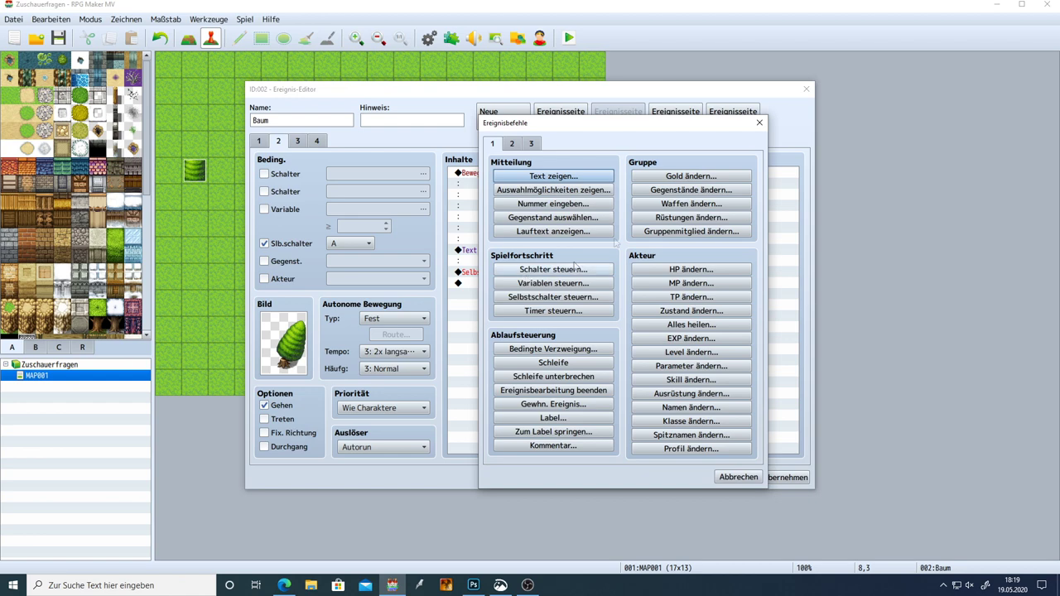
left_click(689, 191)
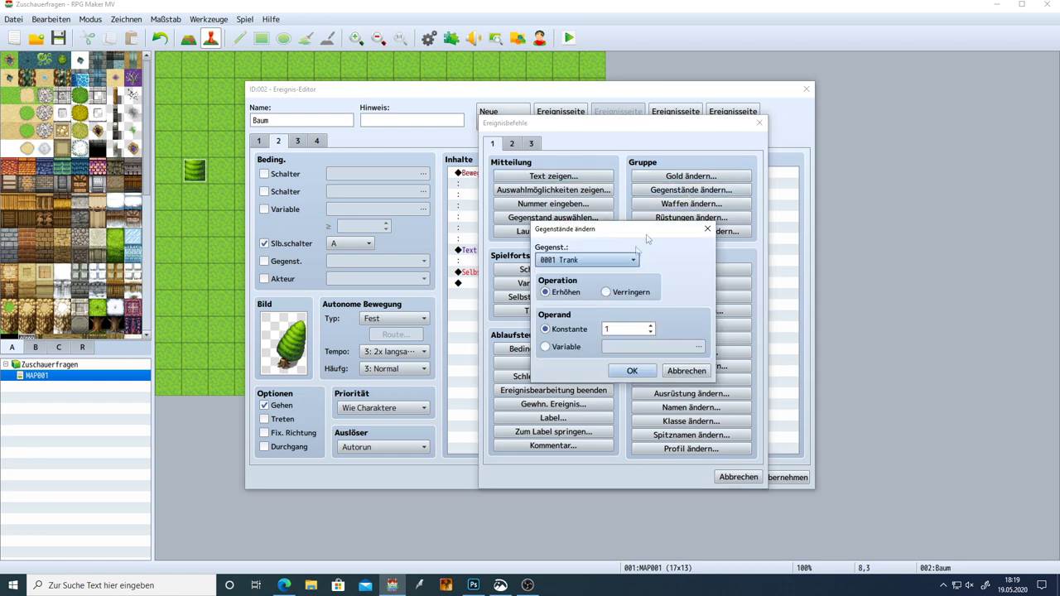
left_click(603, 260)
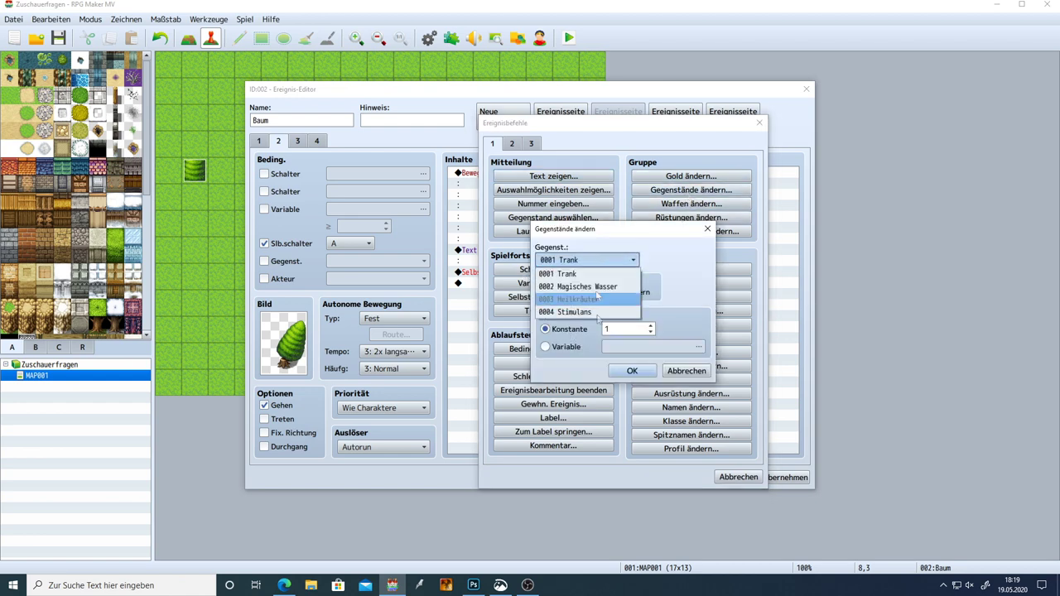
left_click(607, 259)
left_click(687, 370)
left_click(738, 477)
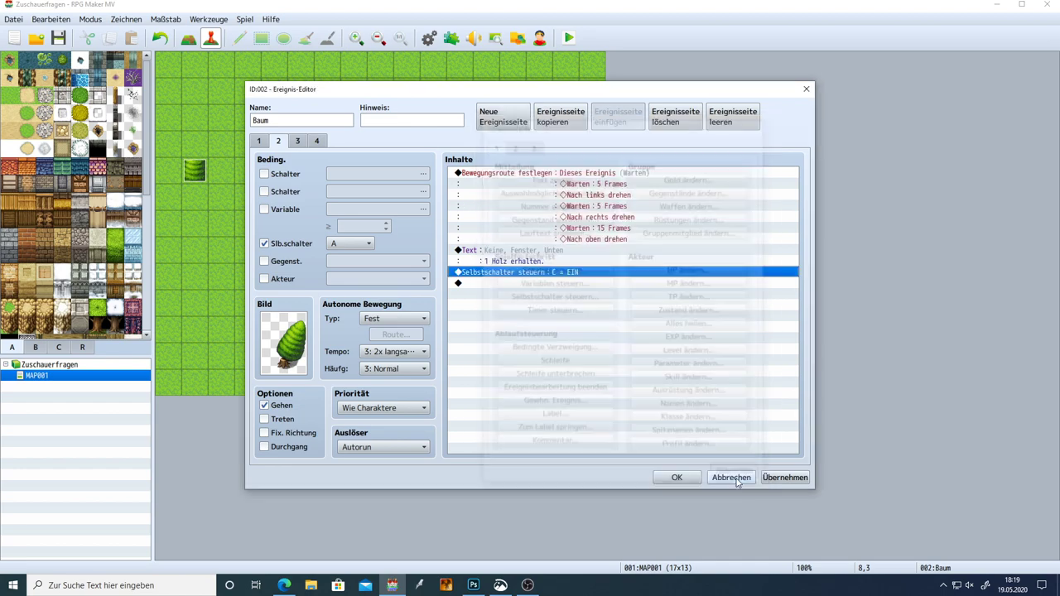
left_click(677, 477)
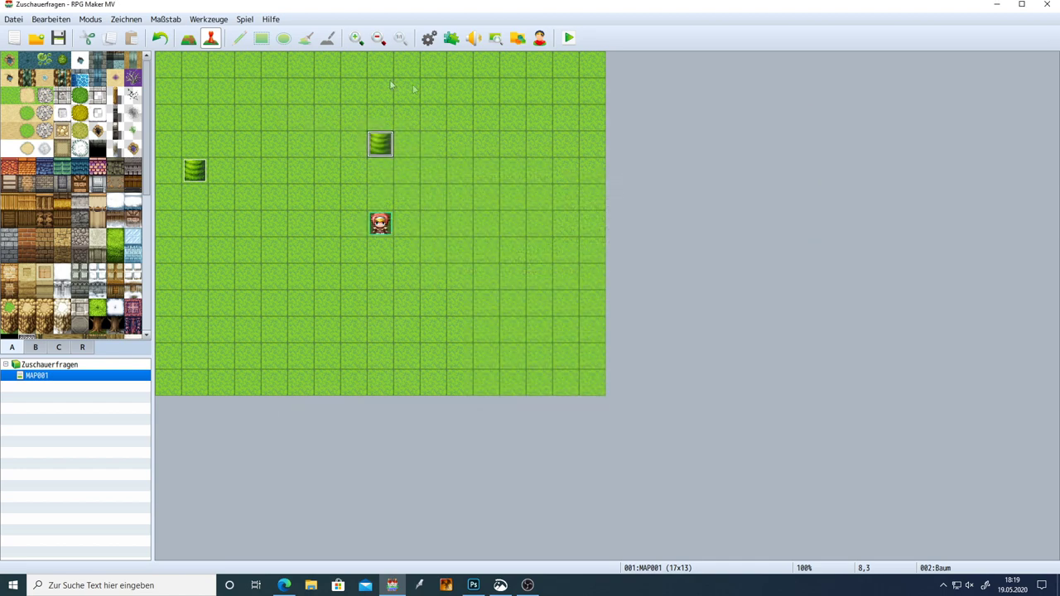
left_click(428, 38)
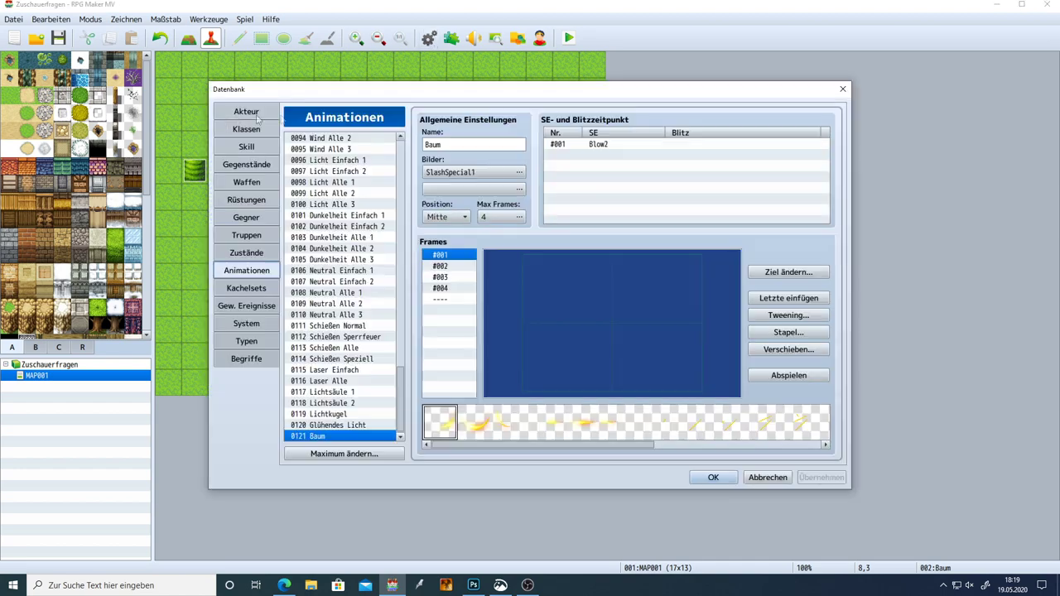
left_click(259, 164)
left_click(358, 454)
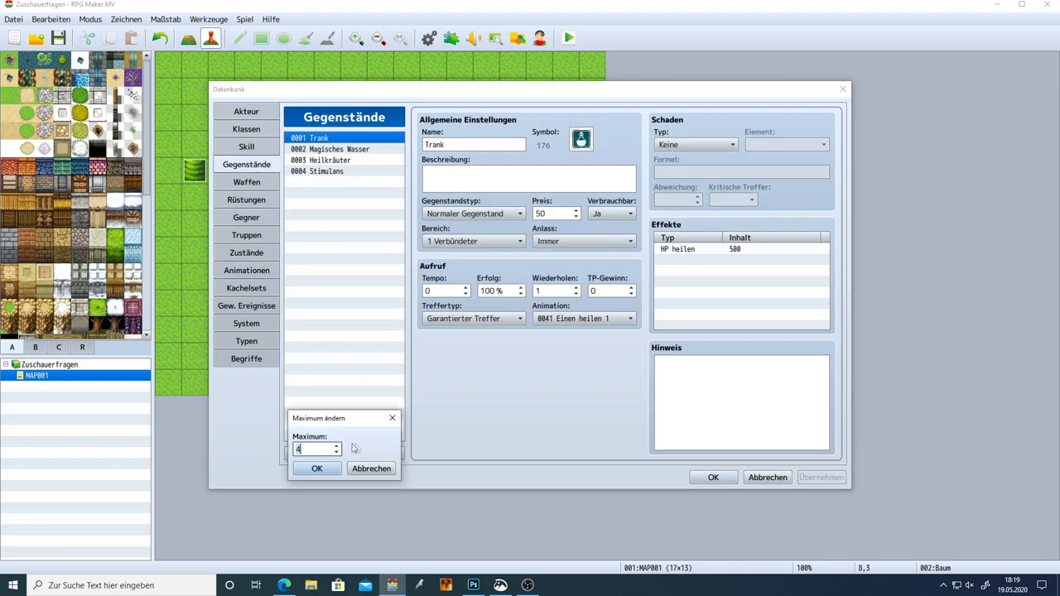
type("5")
left_click(316, 469)
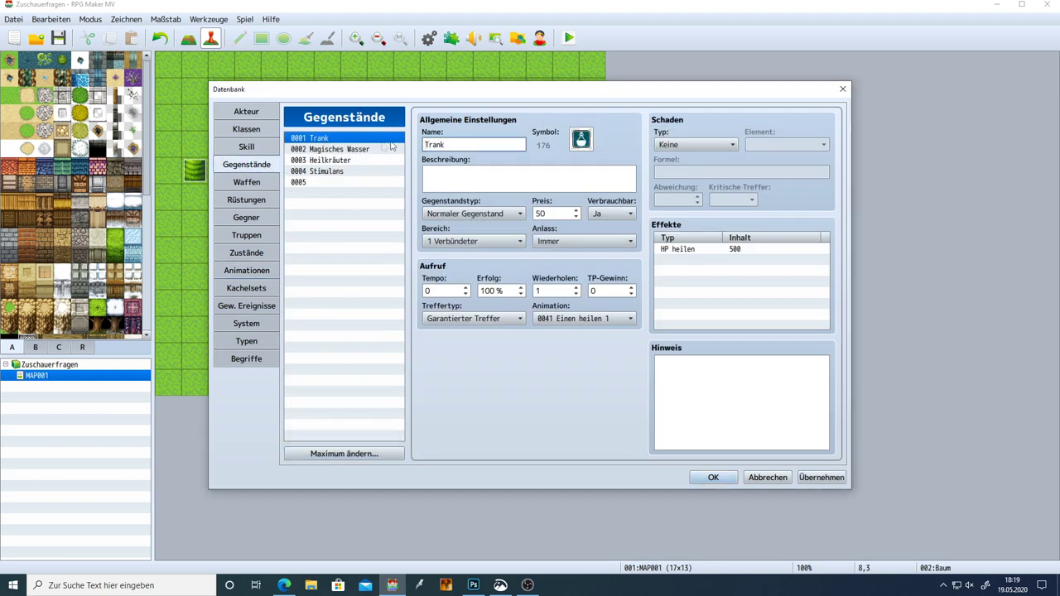
left_click_drag(451, 145, 418, 146)
left_click(341, 183)
left_click(330, 139)
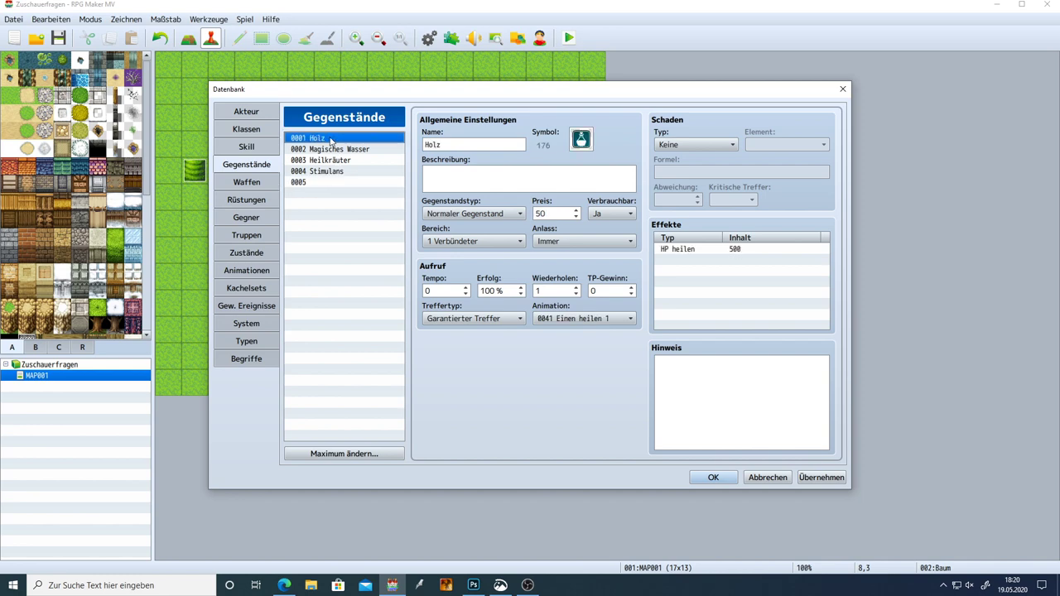
left_click(768, 478)
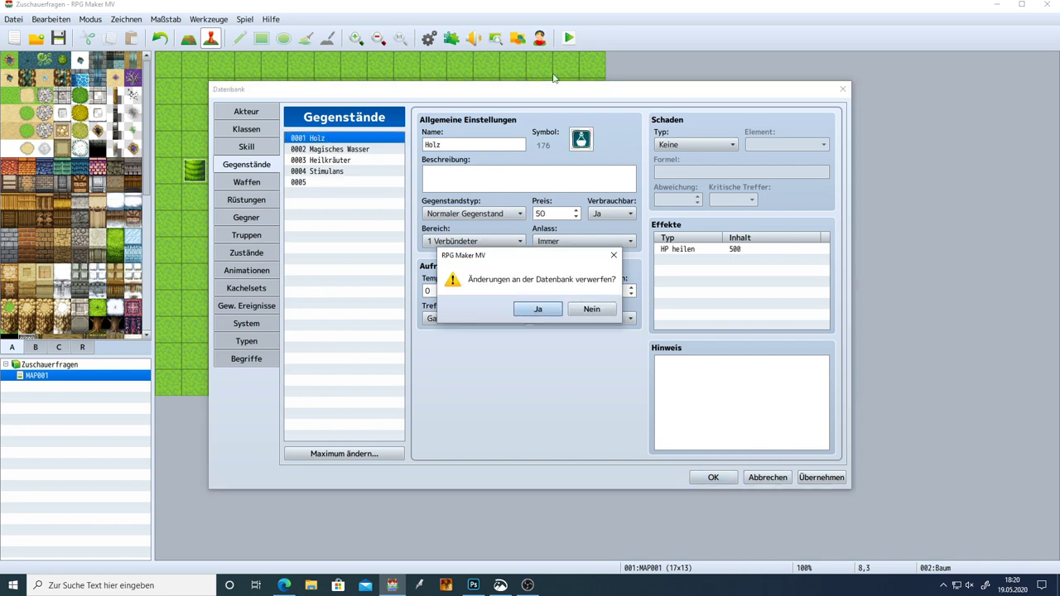
left_click(537, 309)
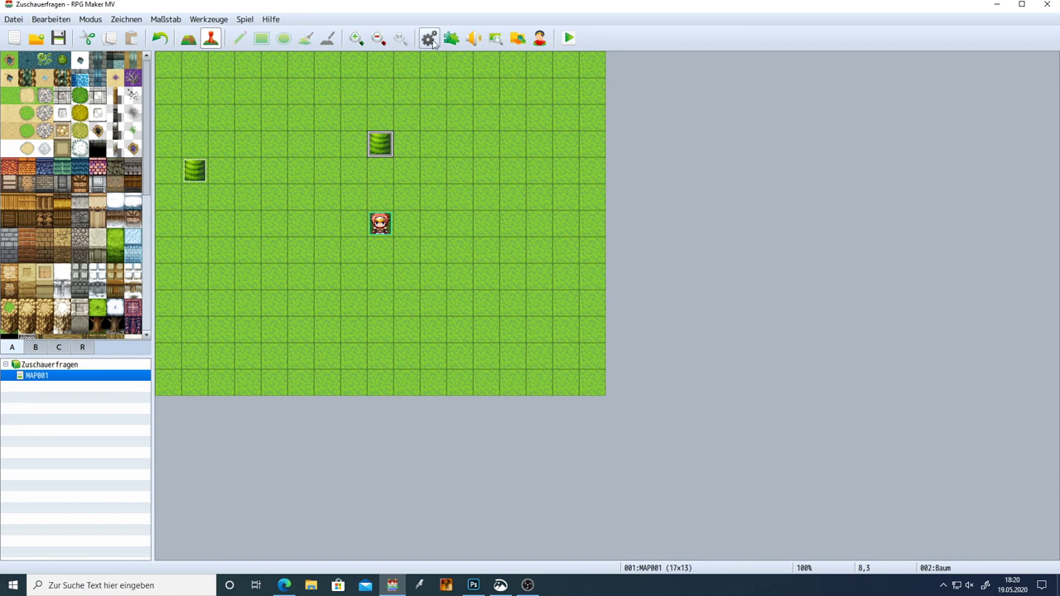
Raise the maximum number of items in the database to 5 and name the new item 0005 Holz
left_click(429, 38)
left_click(346, 453)
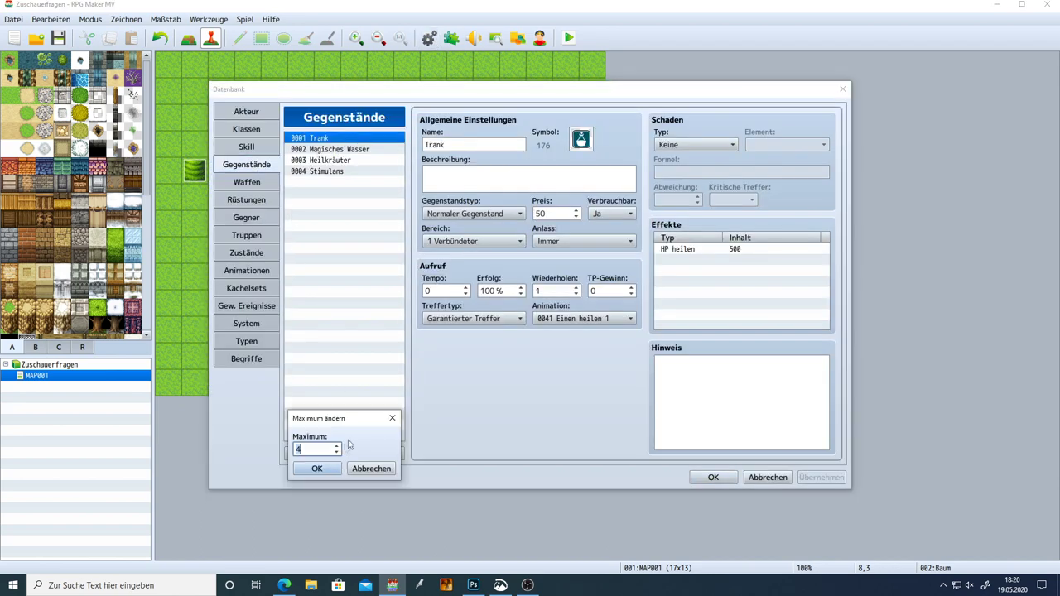
left_click(317, 469)
left_click(365, 183)
left_click(444, 143)
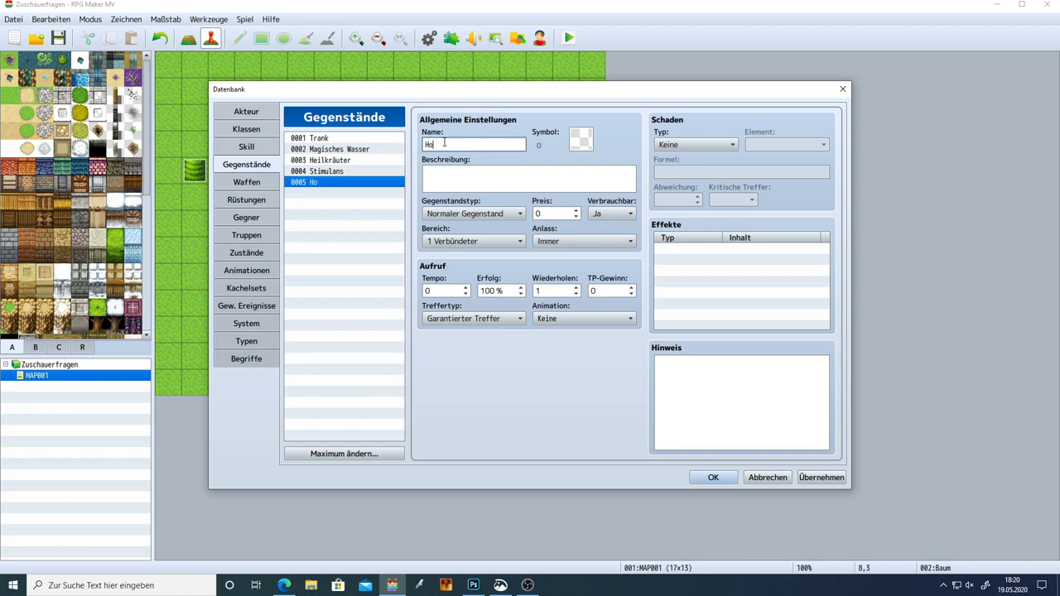
Assign icon 295 to the Holz item and apply the database changes
left_click(582, 141)
scroll(460, 281, "down", 5)
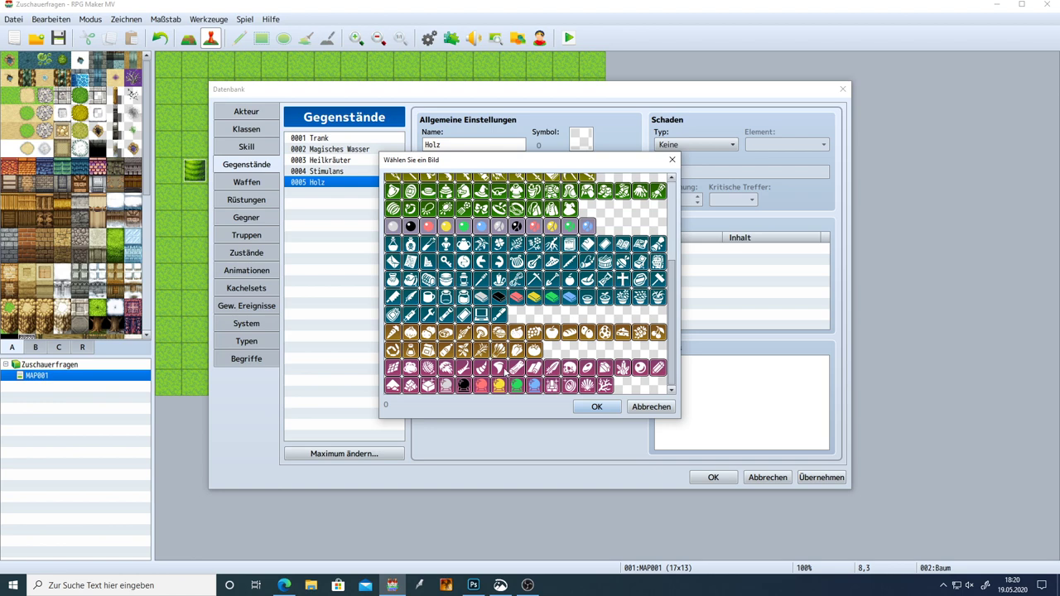
left_click(520, 375)
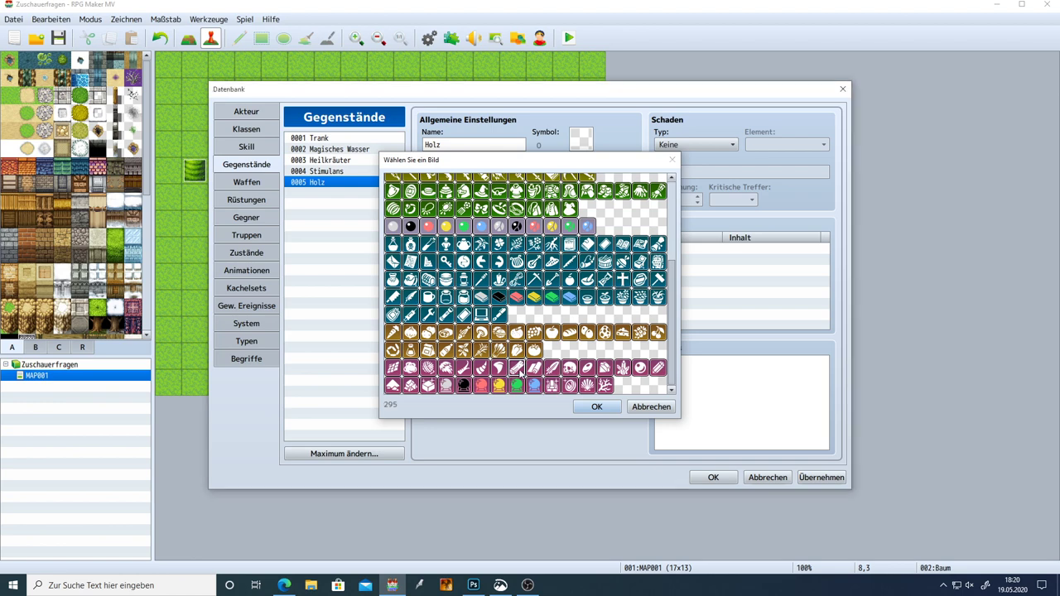
double_click(519, 375)
left_click(805, 477)
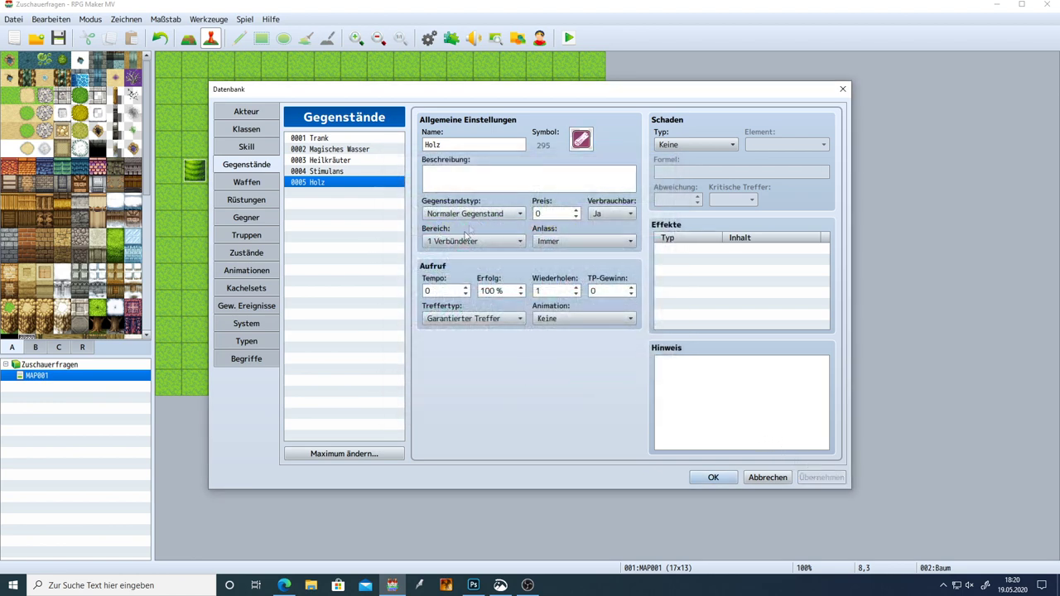
Set Holz to consumable Nein, occasion Niemals, scope Keine and price 100, and save the database
left_click(605, 214)
left_click(603, 237)
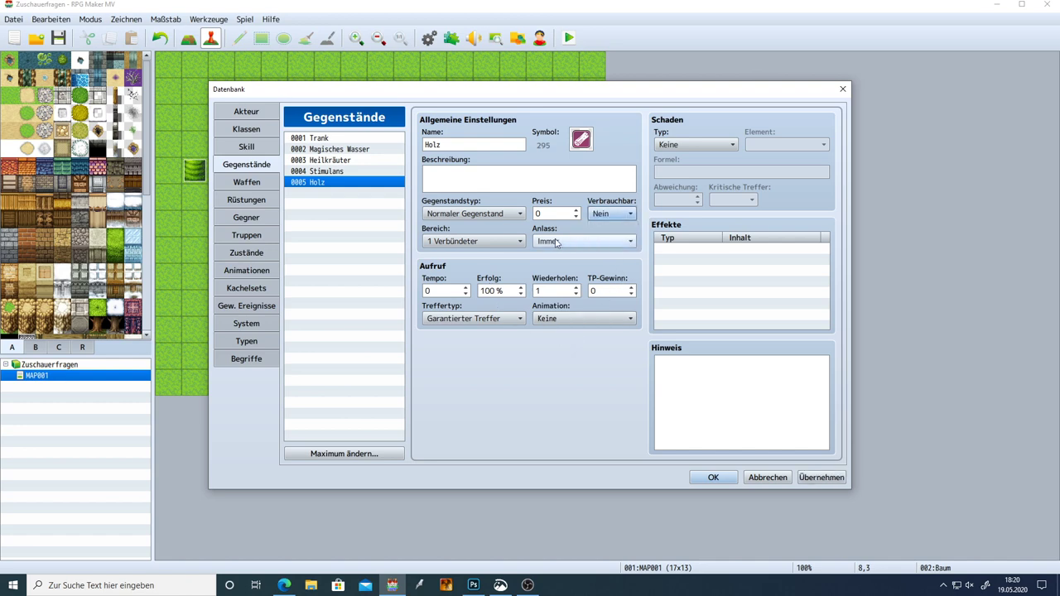
left_click(556, 242)
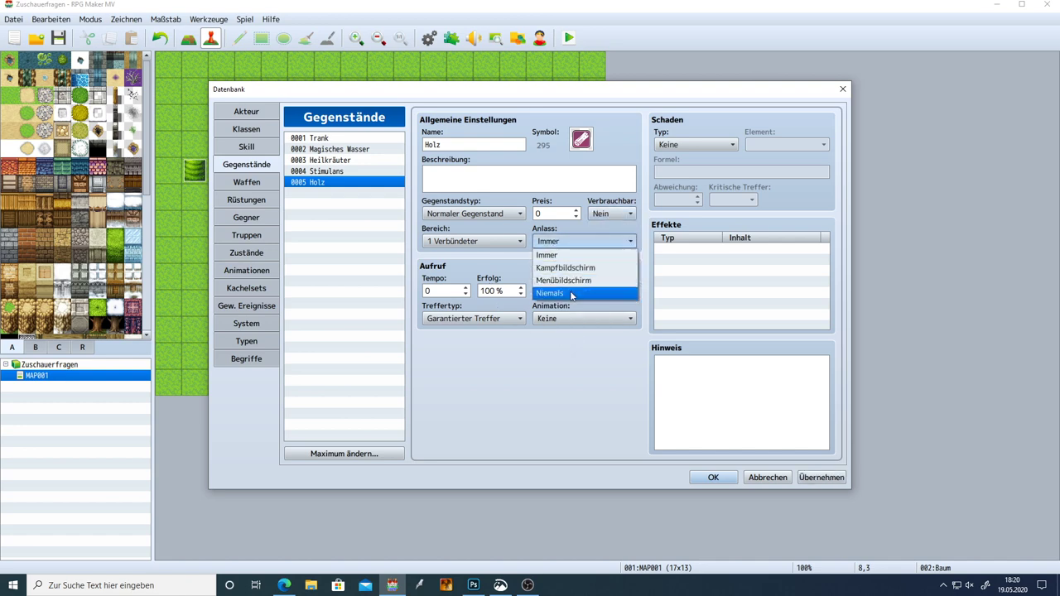
left_click(571, 294)
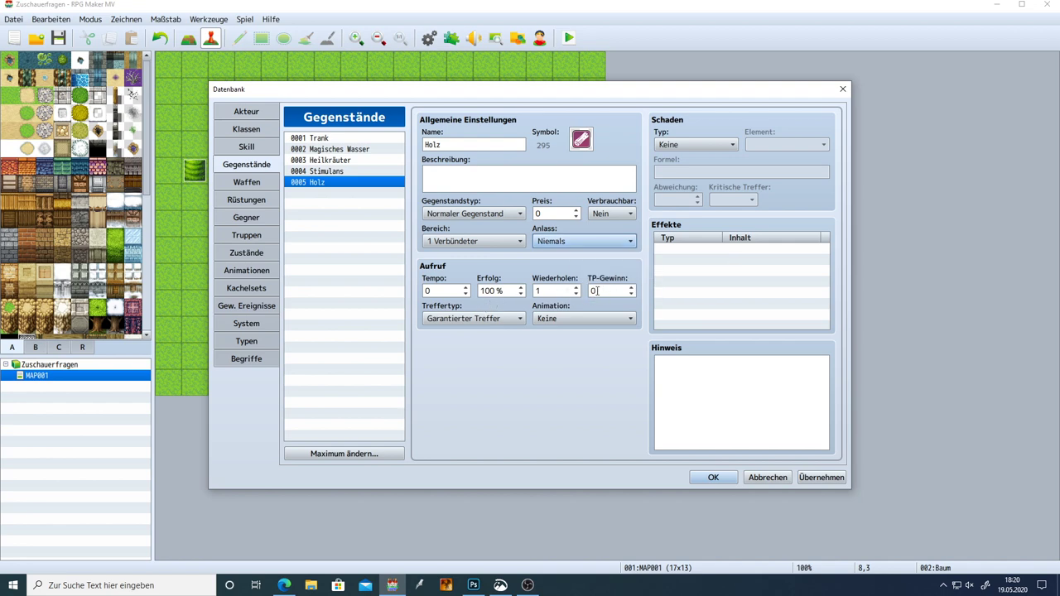
left_click(473, 241)
left_click(473, 251)
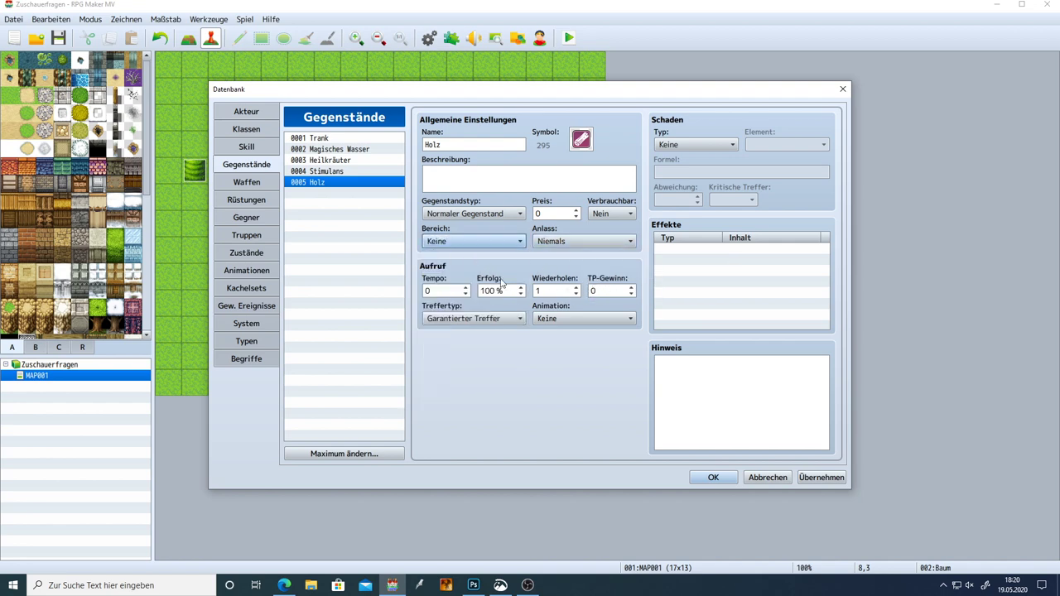
left_click(550, 214)
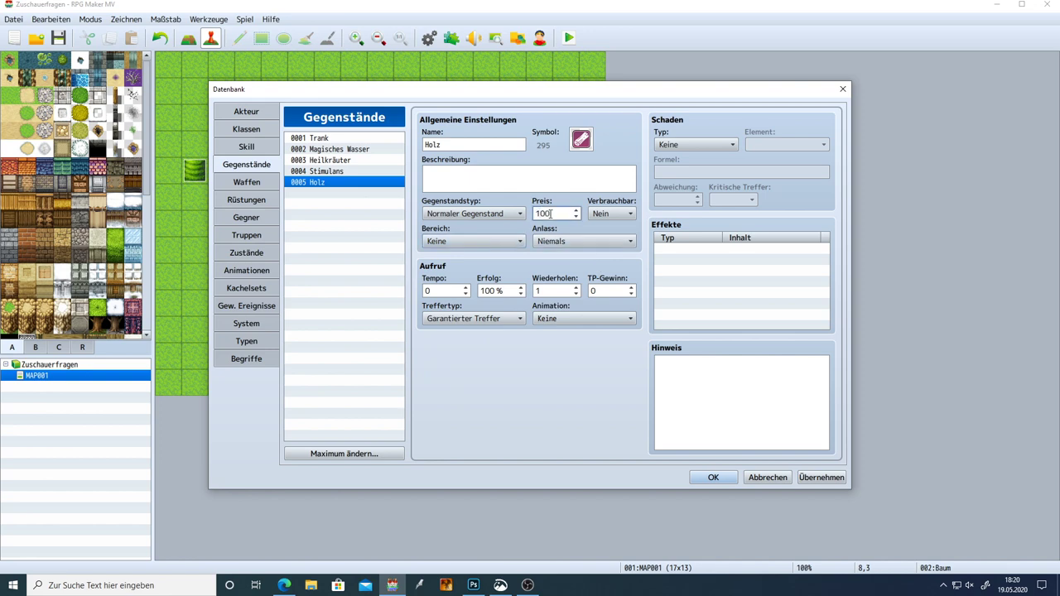
left_click(714, 477)
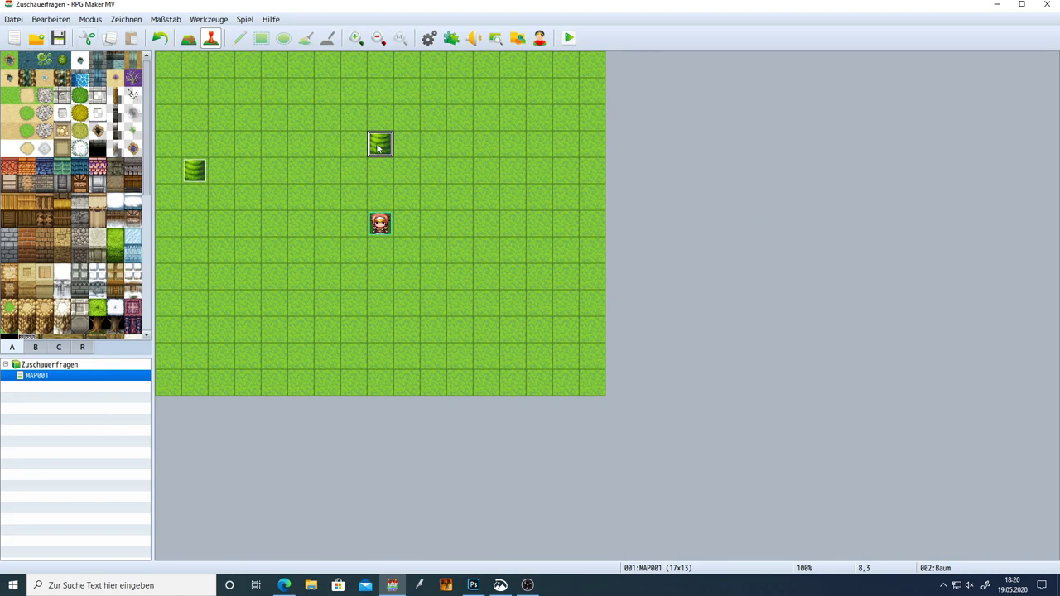
On page 3 of the Baum event at 8,3, insert an item change of Holz + 1 before the self switch command
double_click(378, 147)
left_click(295, 140)
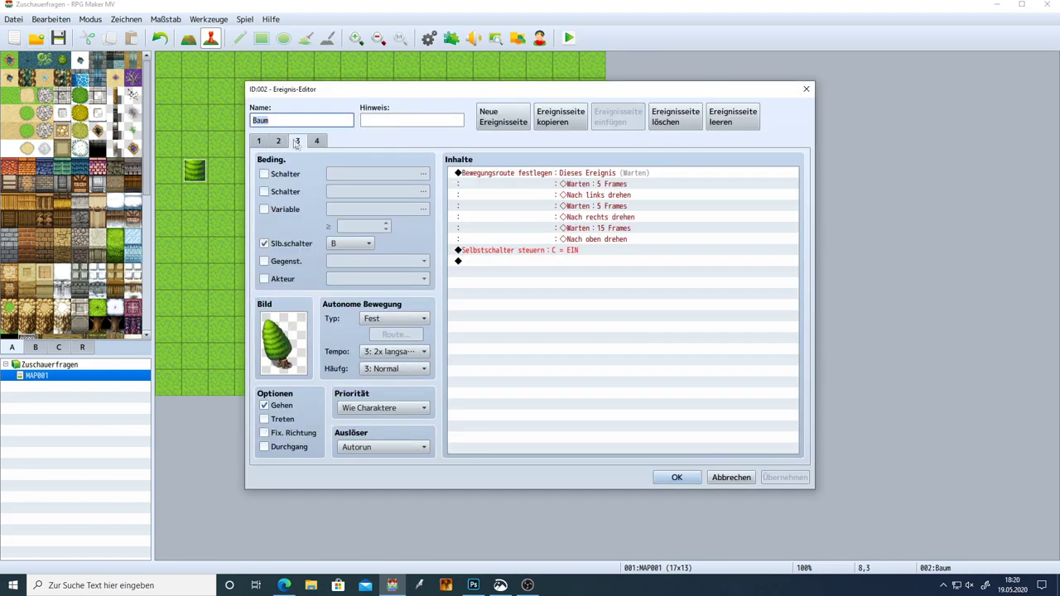
double_click(507, 258)
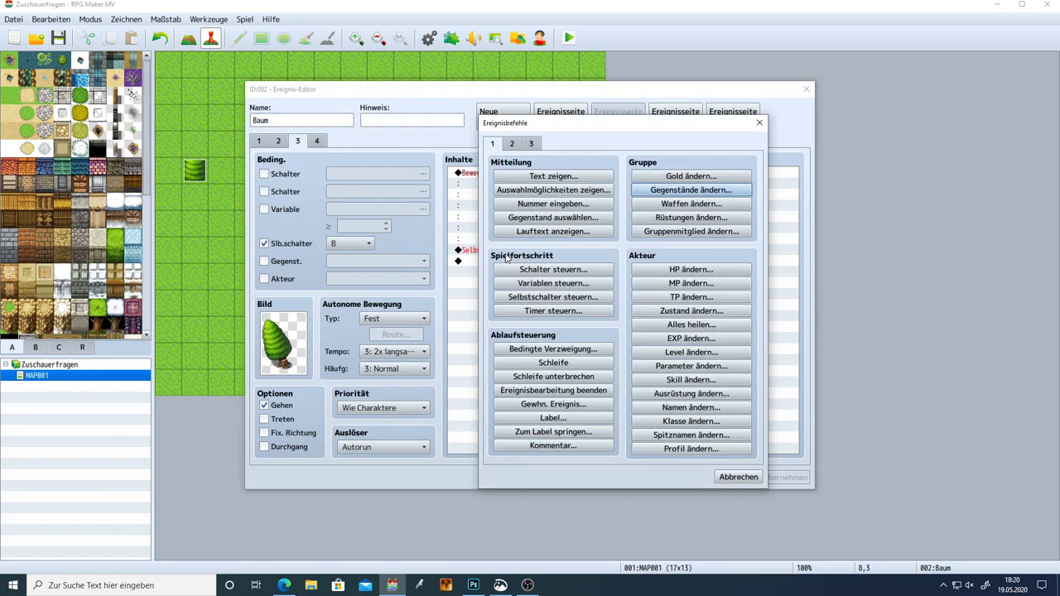
left_click(659, 192)
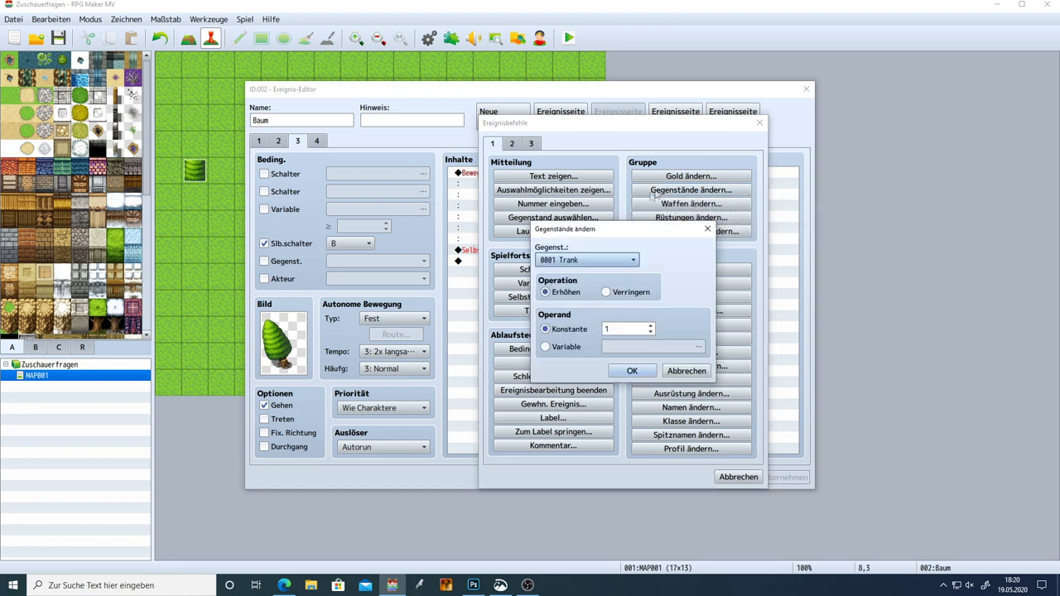
left_click(594, 260)
left_click(572, 324)
left_click(632, 370)
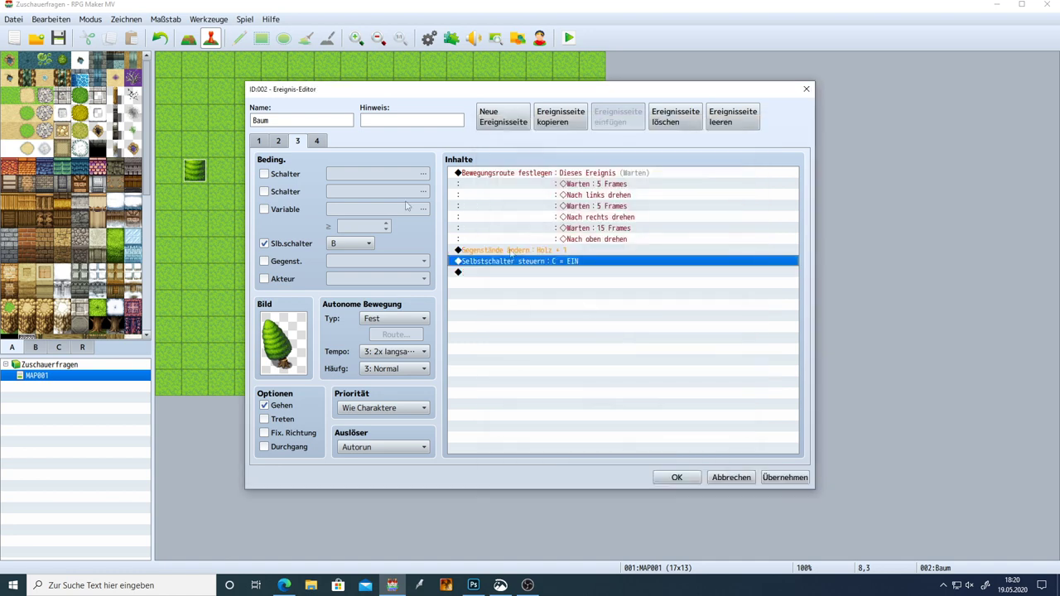
Copy the Holz + 1 item change from page 3 to page 2, before the self switch command
left_click(280, 141)
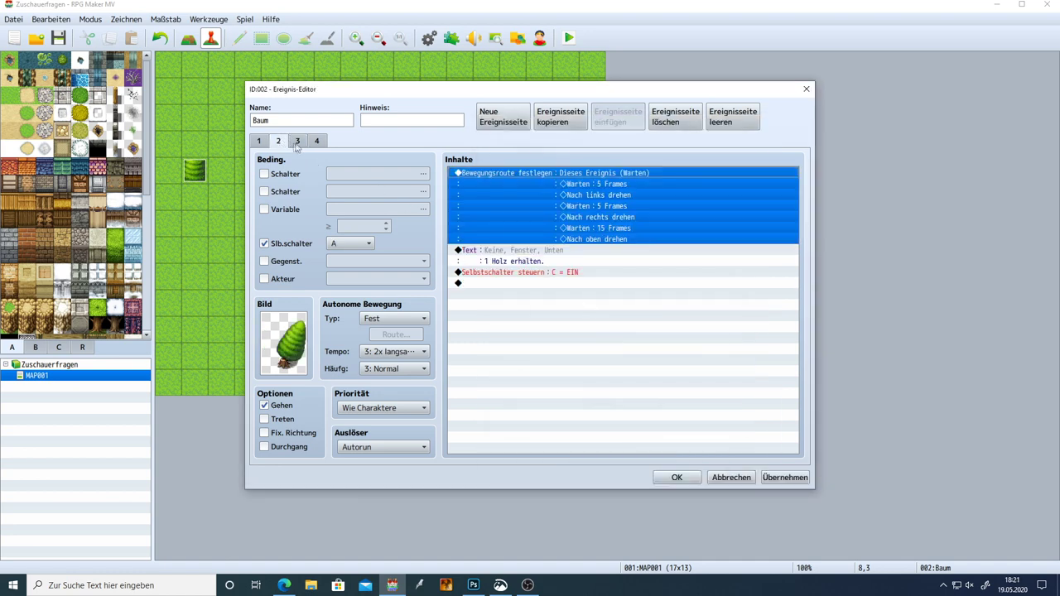
left_click(297, 141)
left_click(506, 250)
left_click(279, 140)
left_click(528, 270)
key("ctrl+v")
Copy the text "1 Holz erhalten." from page 2 to page 3 before the item change, and save the Baum event
left_click(511, 259)
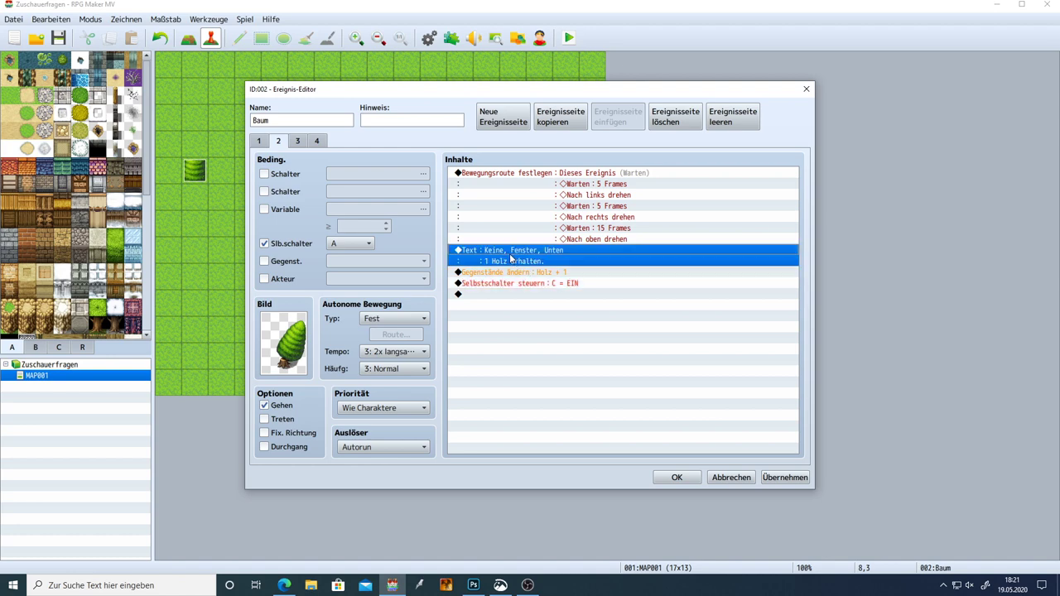
left_click(296, 141)
left_click(519, 253)
key("Down")
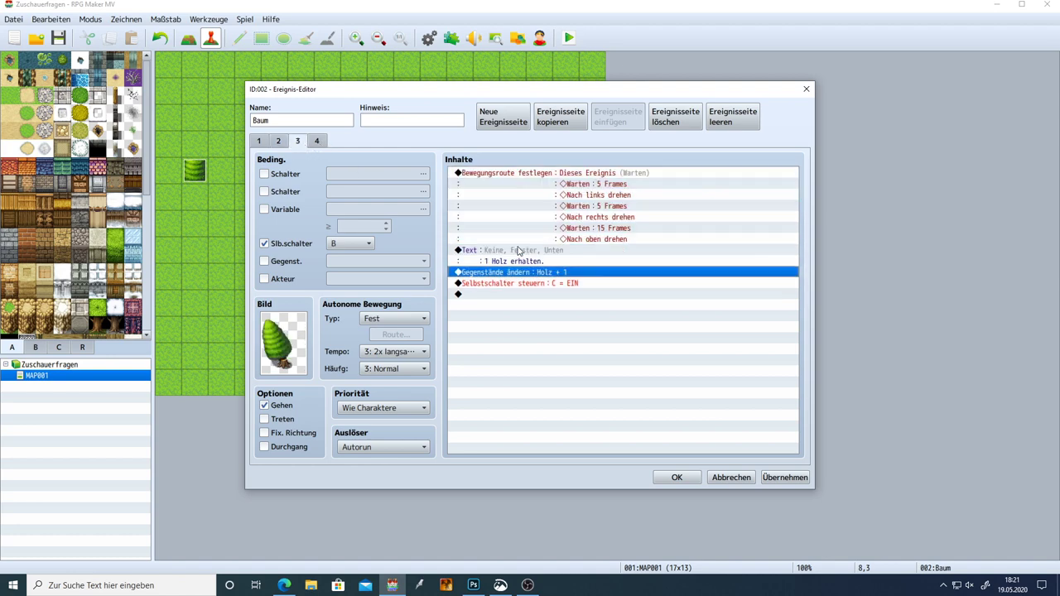
left_click(519, 253)
left_click(280, 141)
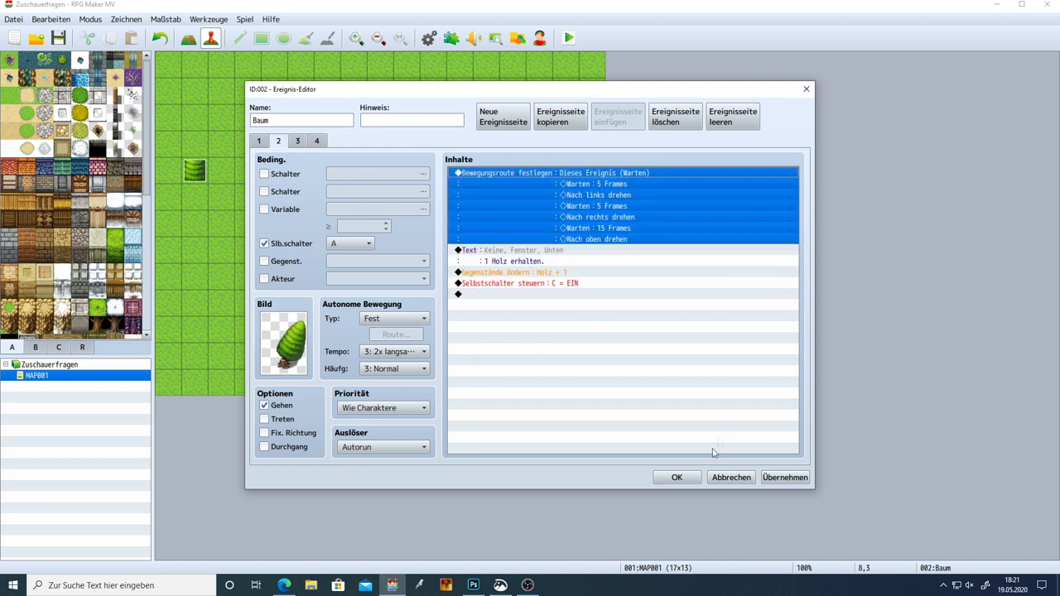
left_click(677, 478)
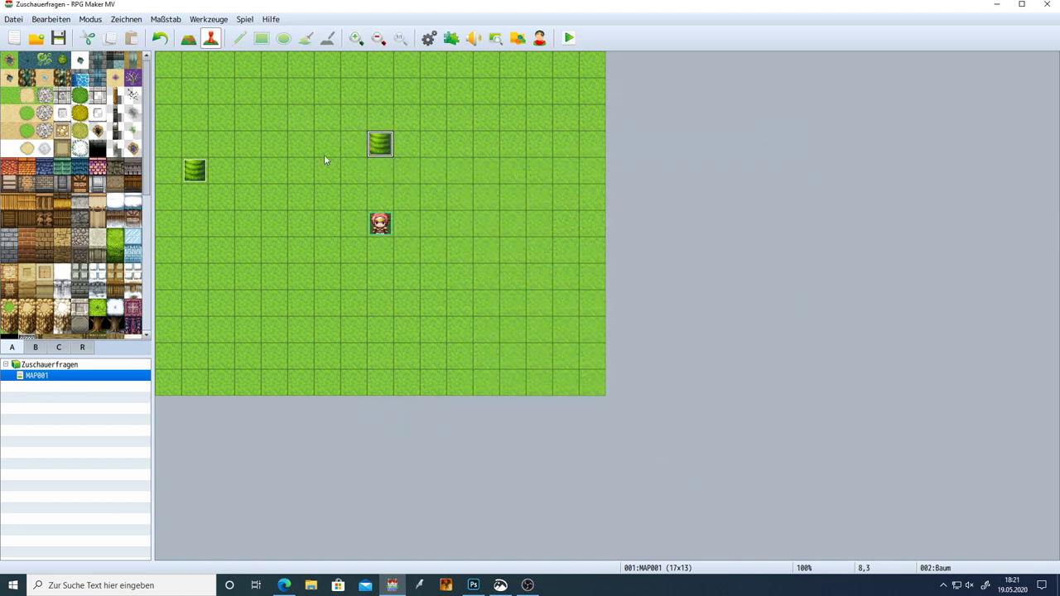
Paste nine copies of the Baum event on scattered tiles around the player's start position
left_click(328, 171)
key("ctrl+v")
left_click(433, 171)
key("ctrl+v")
left_click(460, 277)
key("ctrl+v")
left_click(380, 277)
key("ctrl+v")
left_click(407, 224)
key("ctrl+v")
left_click(486, 197)
key("ctrl+v")
left_click(512, 144)
key("ctrl+v")
Start a playtest with a new game and fell the tree above the player
left_click(569, 37)
key("Return")
key("Return")
key("Up")
key("Return")
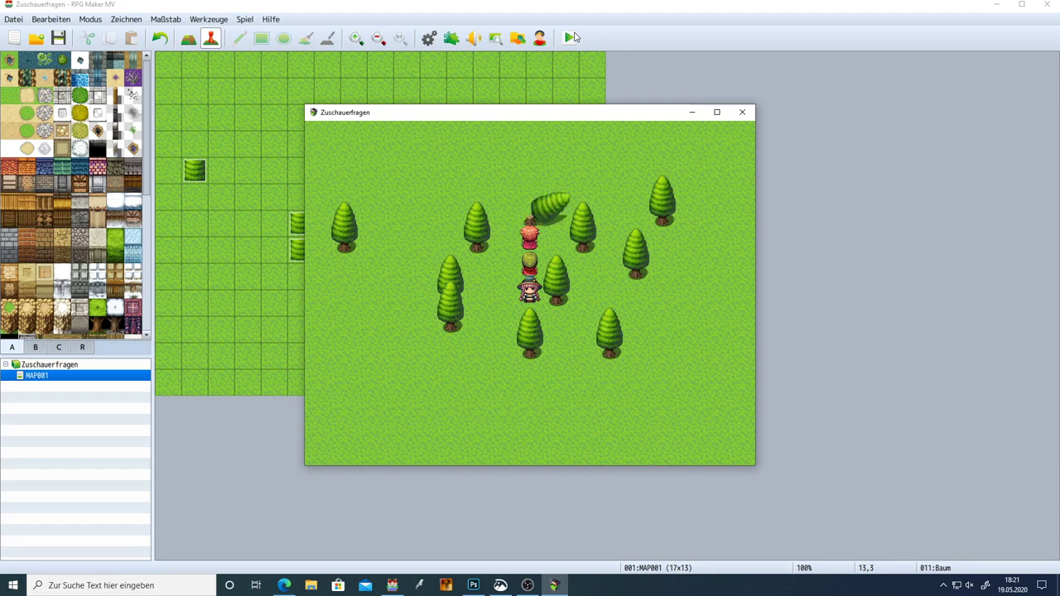
key("Return")
Walk one tile right, check the party's item inventory for Holz, and fell the tree to the right
key("Right")
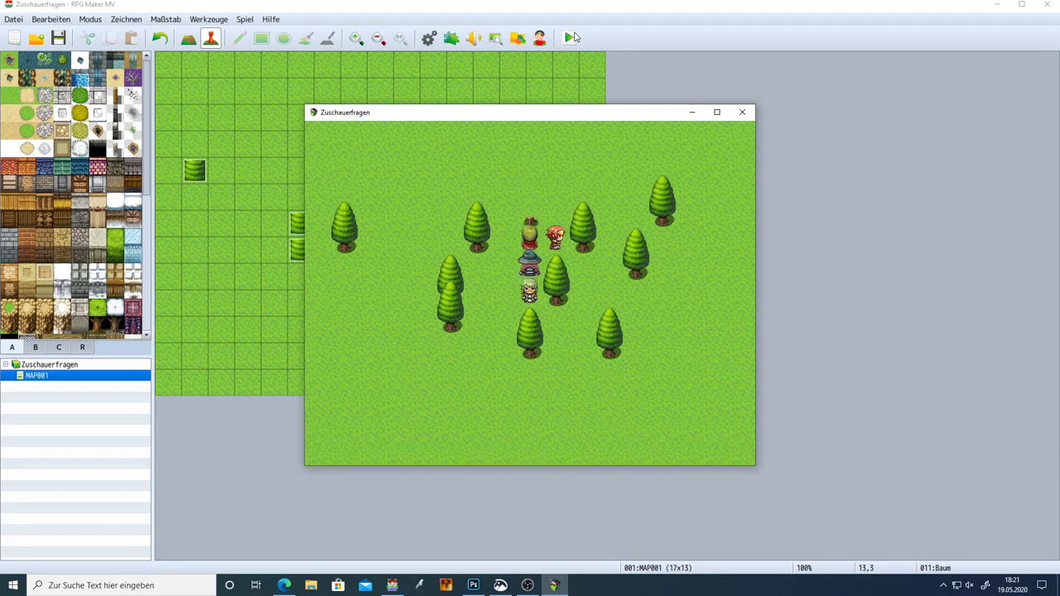
key("Escape")
key("Return")
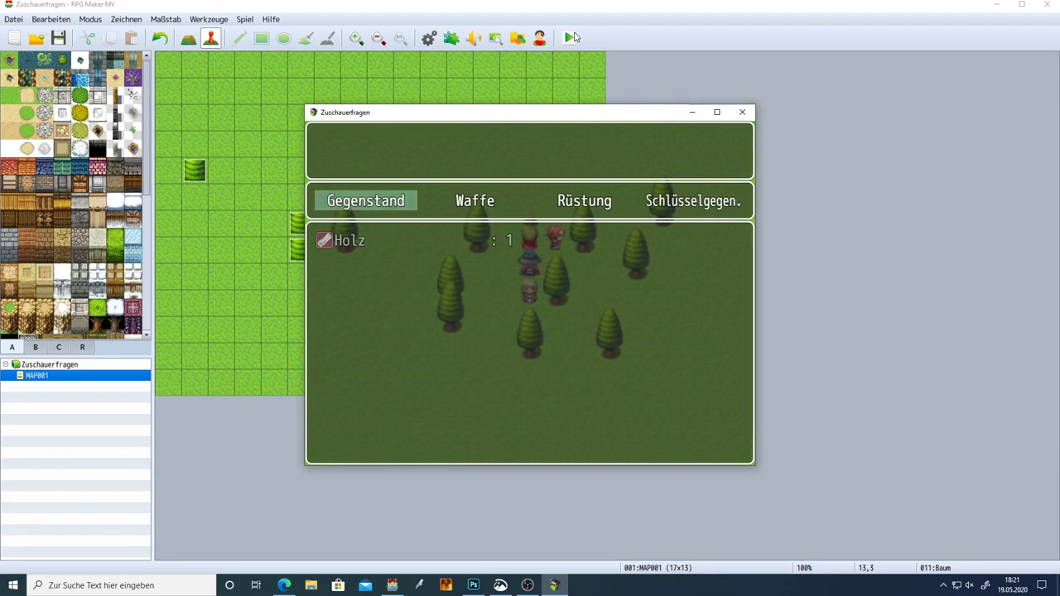
key("Escape")
key("Escape")
key("Return")
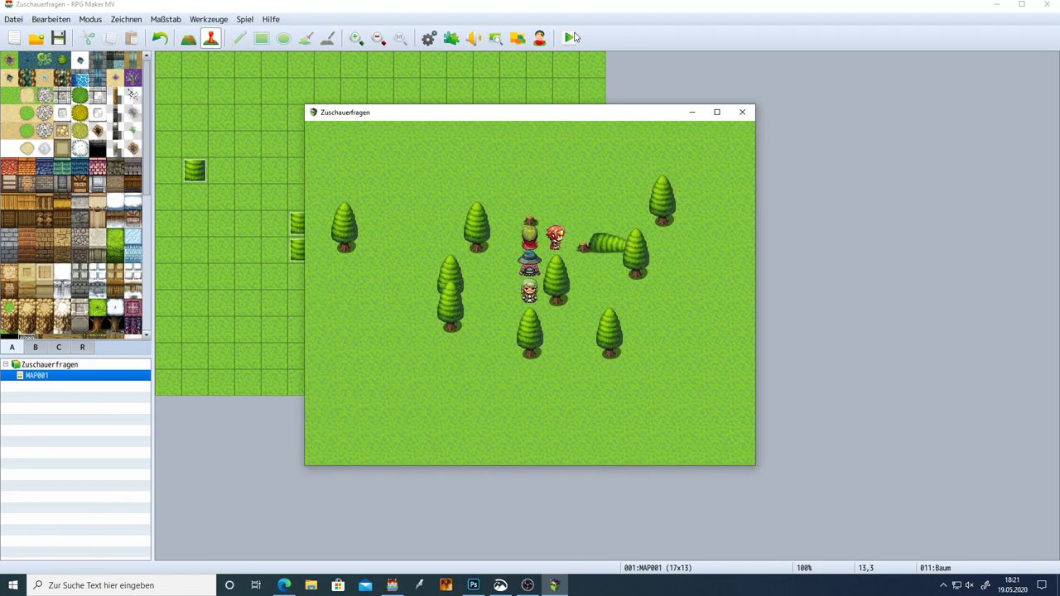
Dismiss the Holz message and fell the tree directly below the party in the playtest
key("Return")
key("Down")
key("Return")
key("Return")
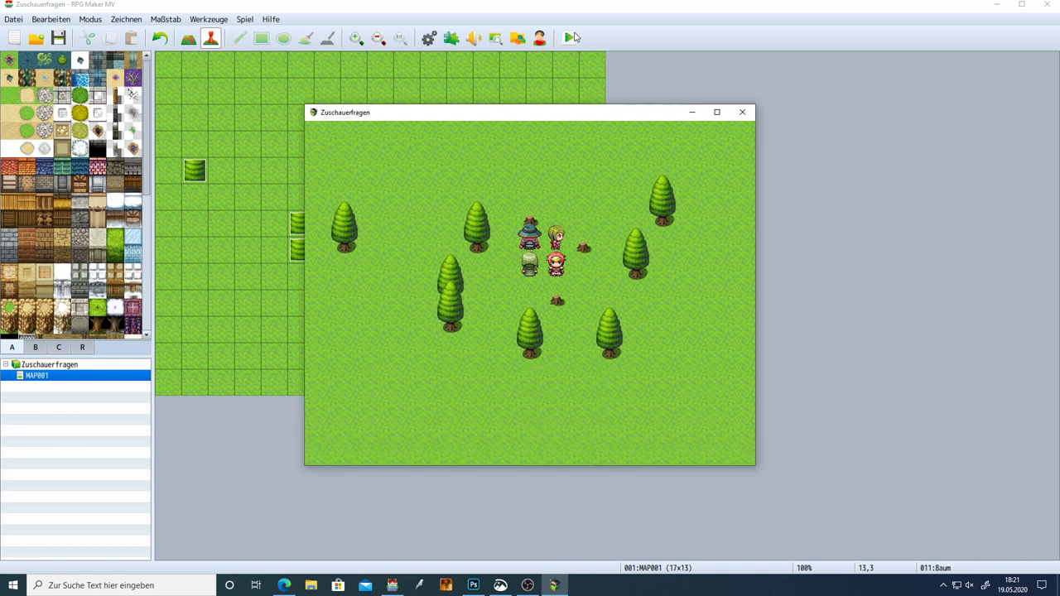
Fell the nearest remaining tree to the right, then the tree standing below it
key("Right")
key("Right")
key("Return")
key("Return")
key("Down")
key("Down")
key("Return")
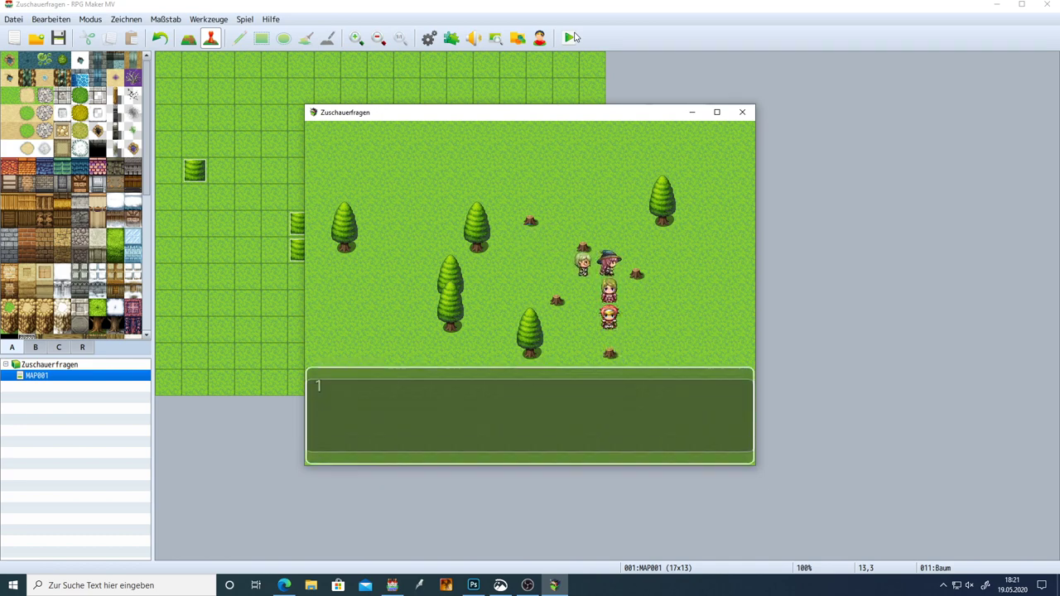
Dismiss the item message, check the amount of Holz in the party's item inventory, and return to the map
key("Return")
key("Escape")
key("Return")
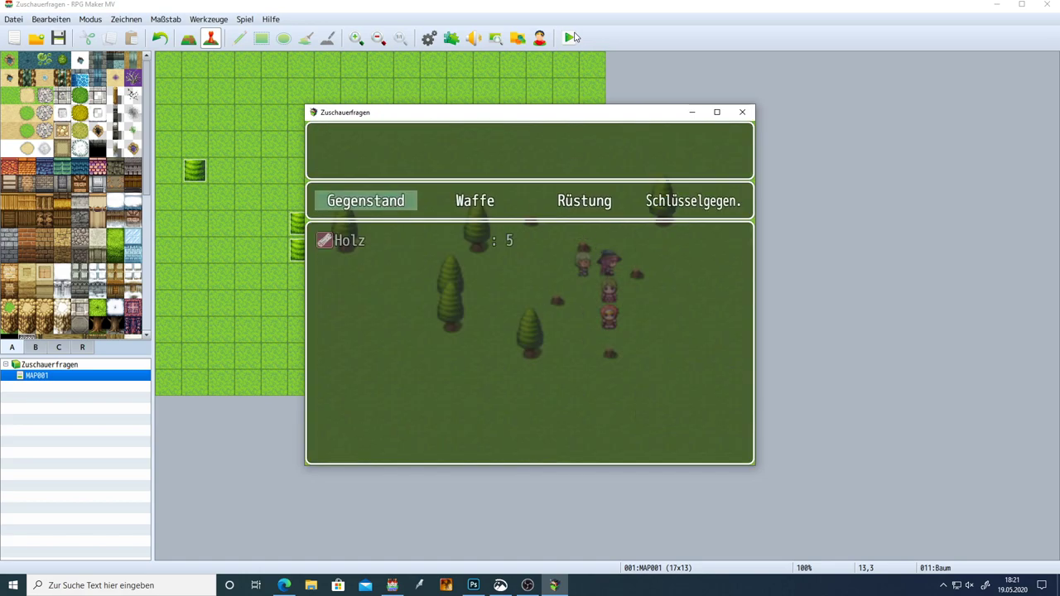
key("Escape")
key("Escape")
Walk the party around the map between the stumps and the remaining trees
key("Down")
key("Left")
key("Up")
key("Up")
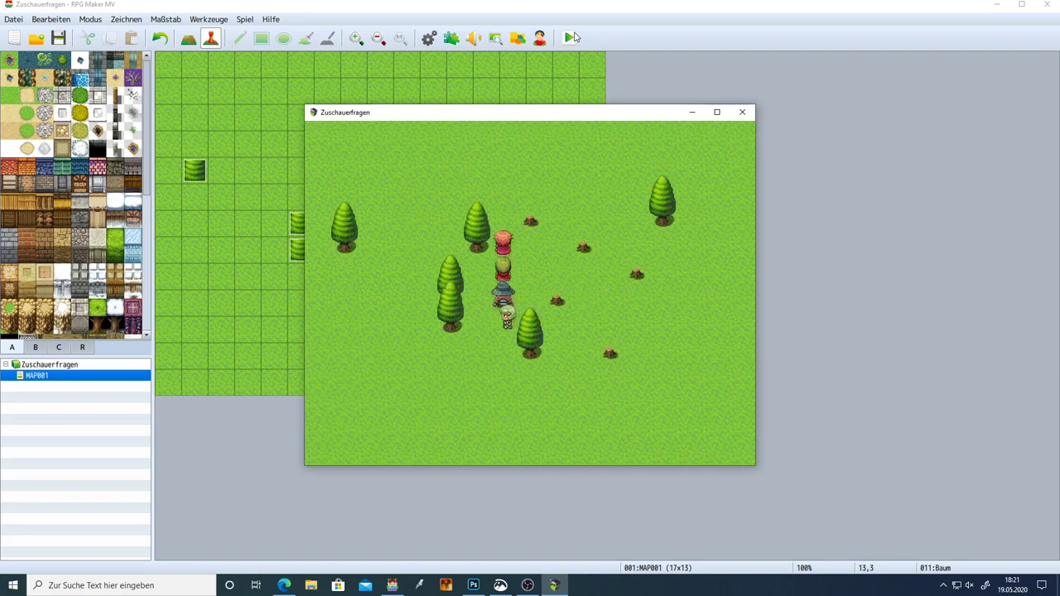
key("Right")
key("Down")
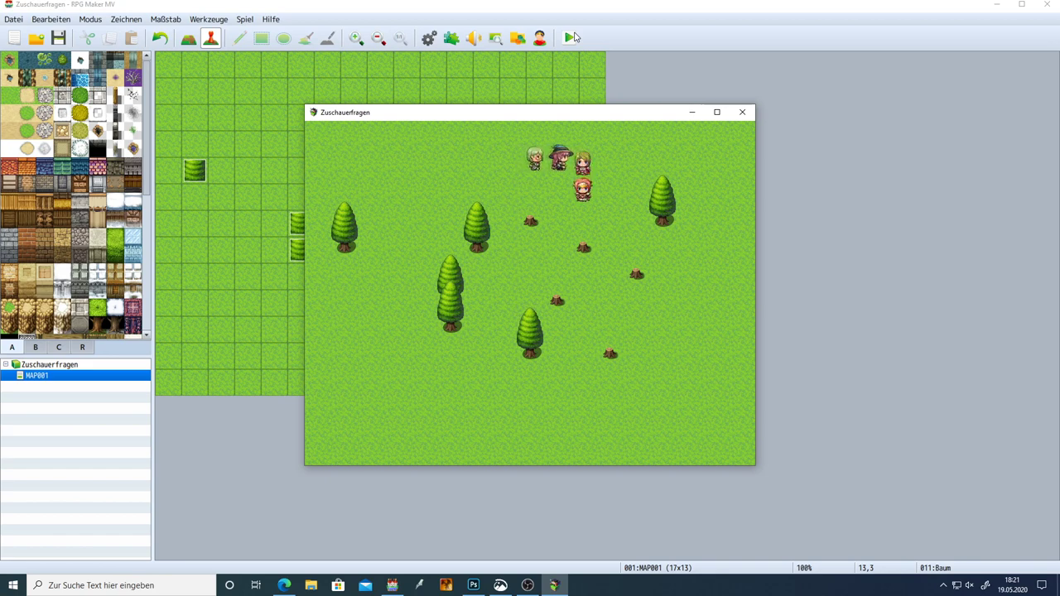
key("Left")
key("Left")
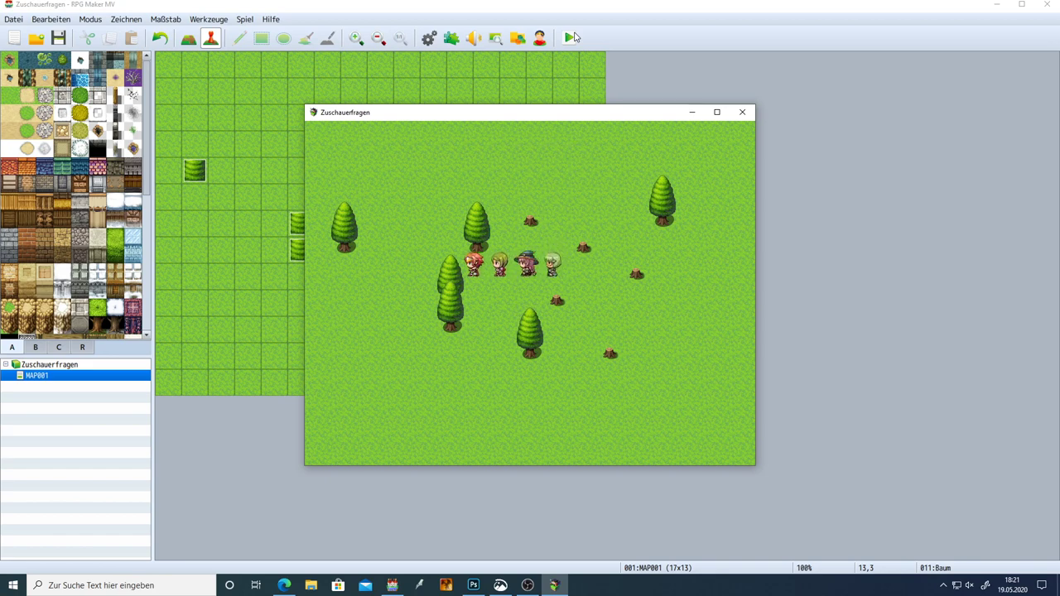
key("Right")
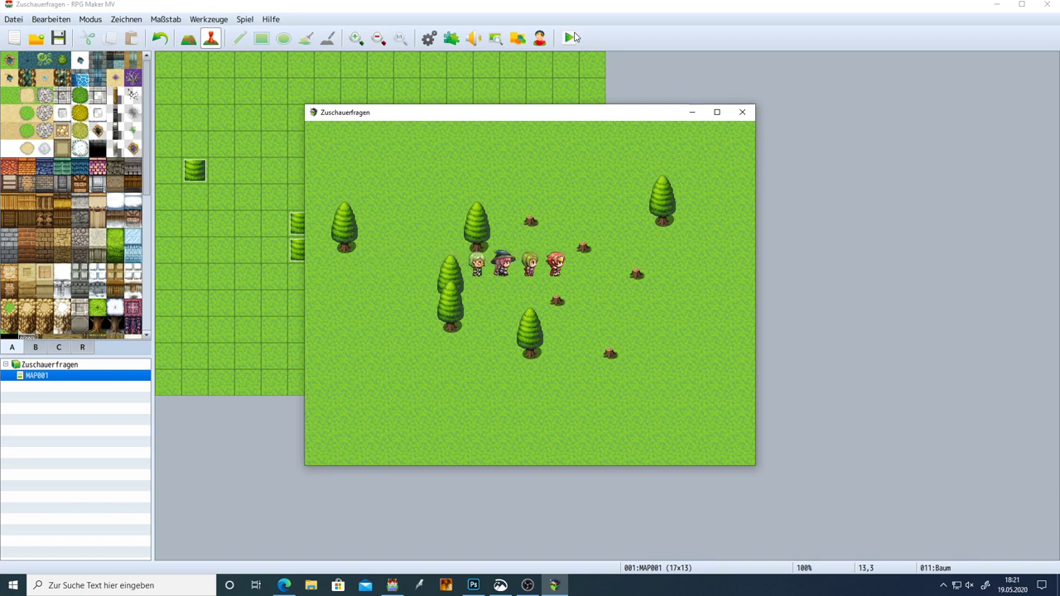
key("Up")
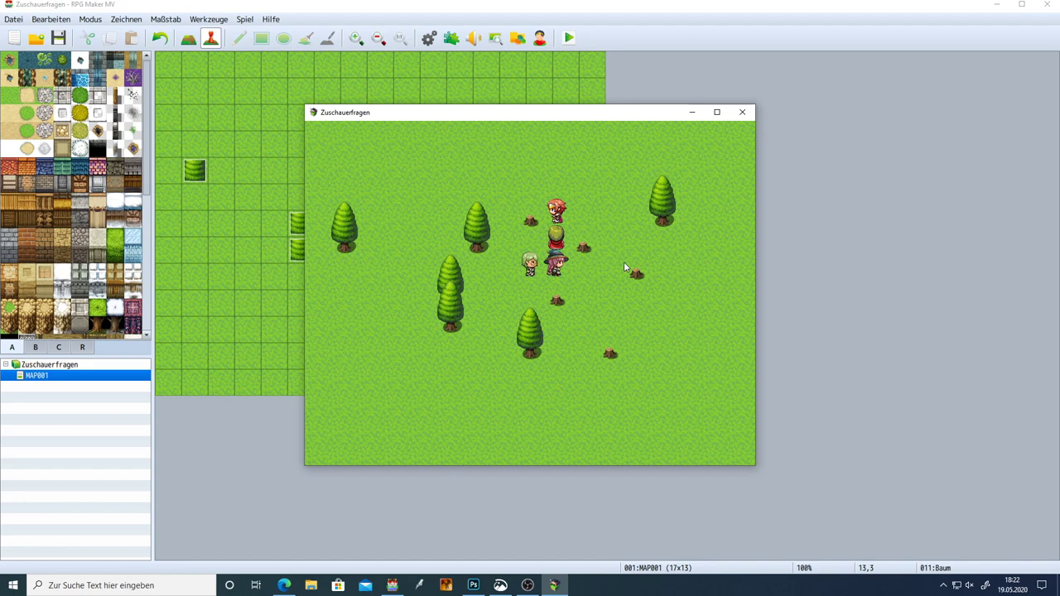
Lead the party to the upper-right tree, fell it from above, and dismiss the Holz message
key("Left")
key("Up")
key("Up")
key("Up")
key("Up")
key("Right")
key("Right")
key("Right")
key("Right")
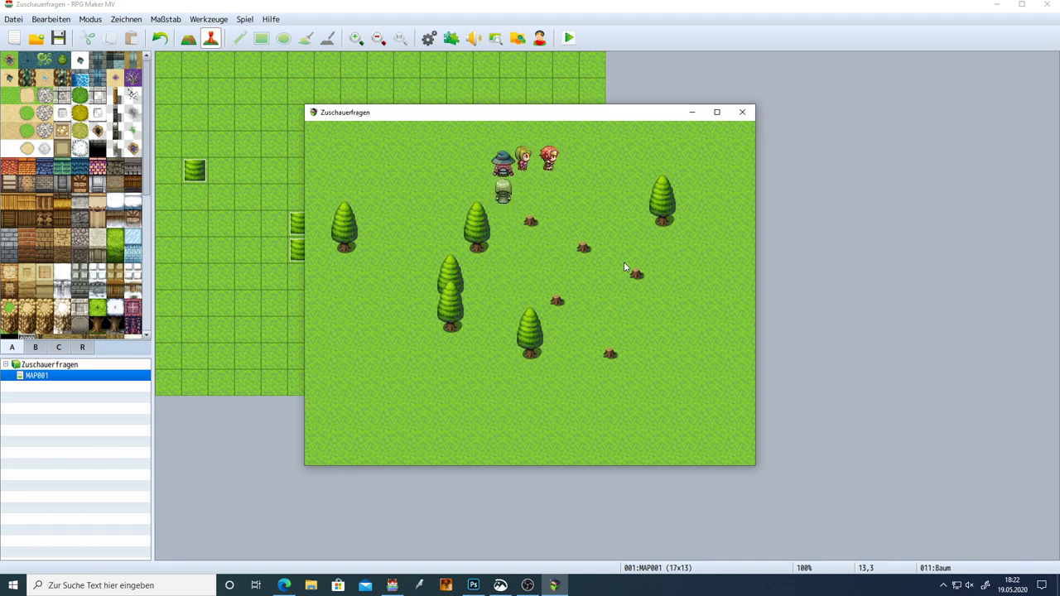
key("Down")
key("Return")
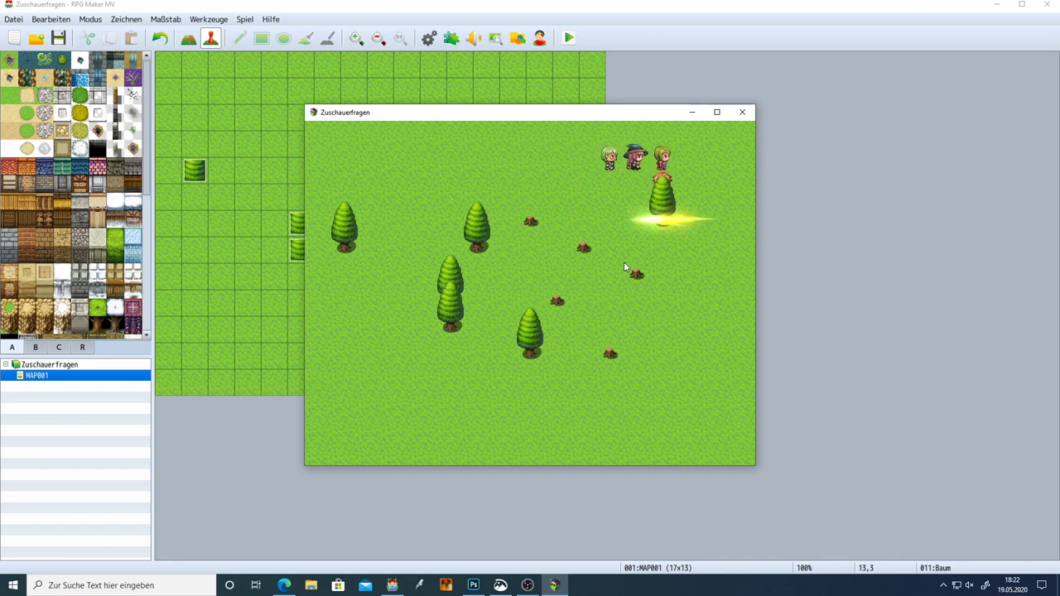
key("Return")
Walk back left past the stumps and fell the tree left of the topmost stump from its right side
key("Left")
key("Left")
key("Left")
key("Left")
key("Left")
key("Left")
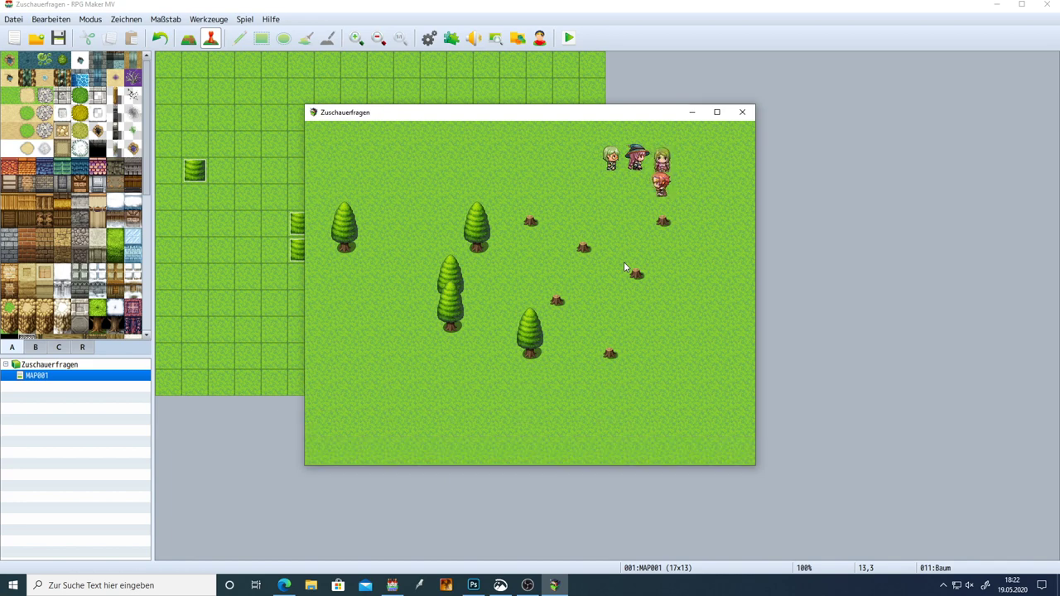
key("Down")
key("Down")
key("Left")
key("Return")
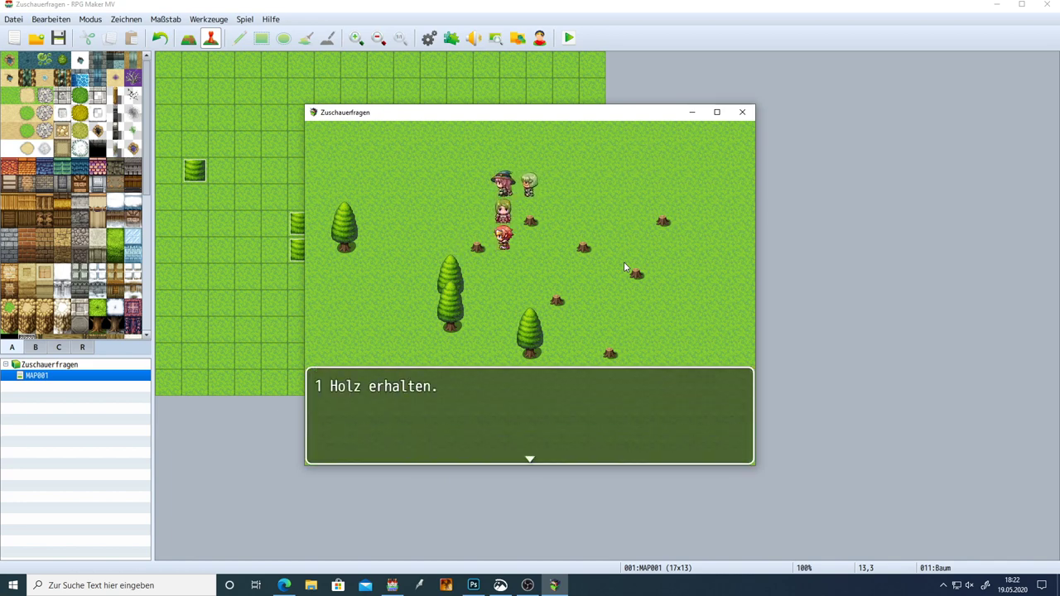
Dismiss the item message, end the playtest, and switch to Snip & Sketch with the viewer's comment about the falling tree
key("Return")
left_click(743, 112)
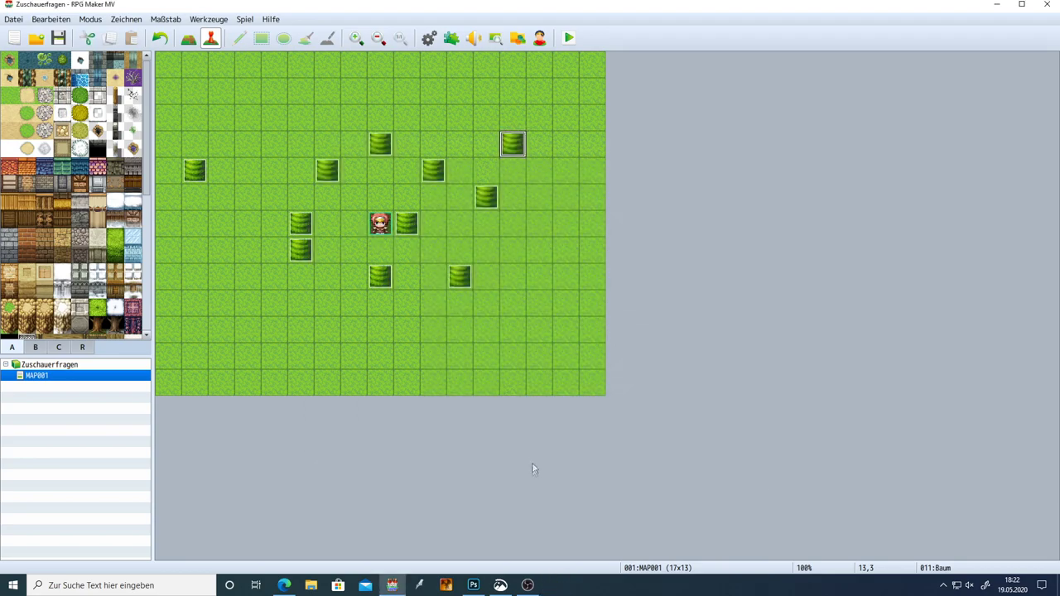
left_click(500, 585)
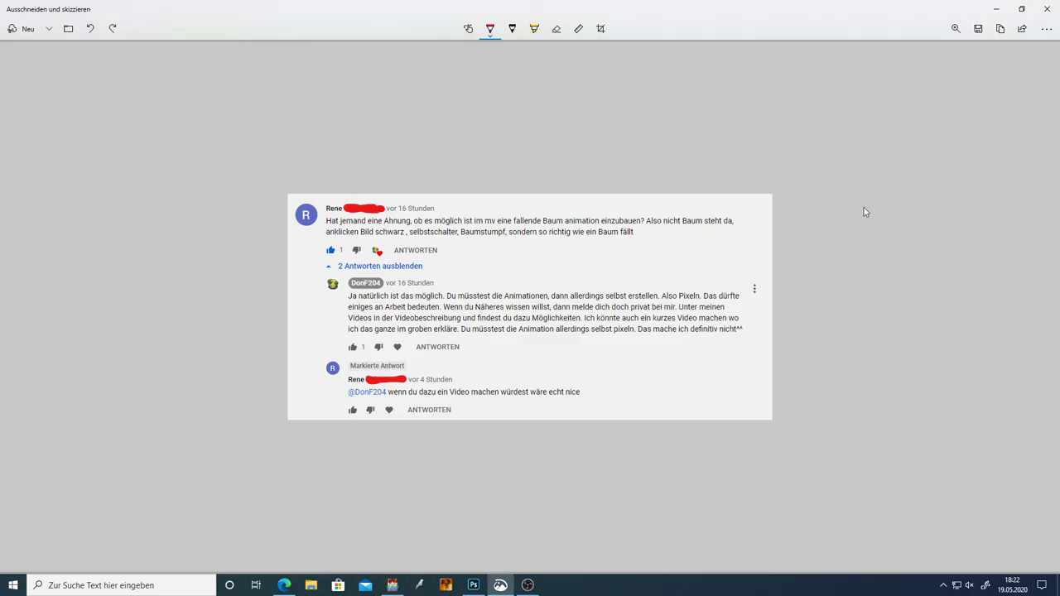